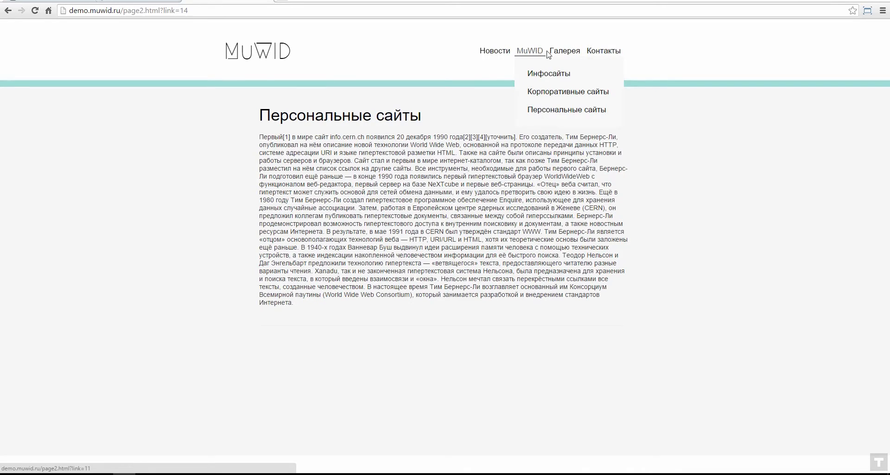
View the Галерея page and the home page of the MuWID demo site.
left_click(567, 55)
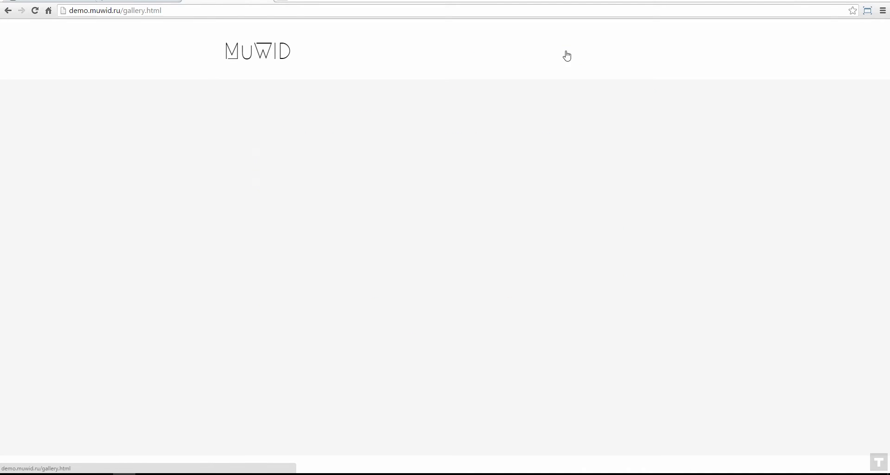
left_click(366, 191)
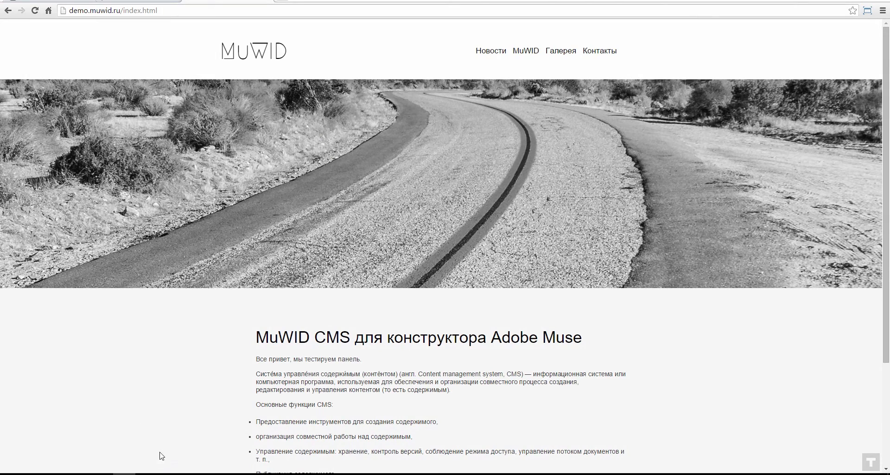
Switch to Adobe Muse and open the index page from the demo site plan.
left_click(148, 473)
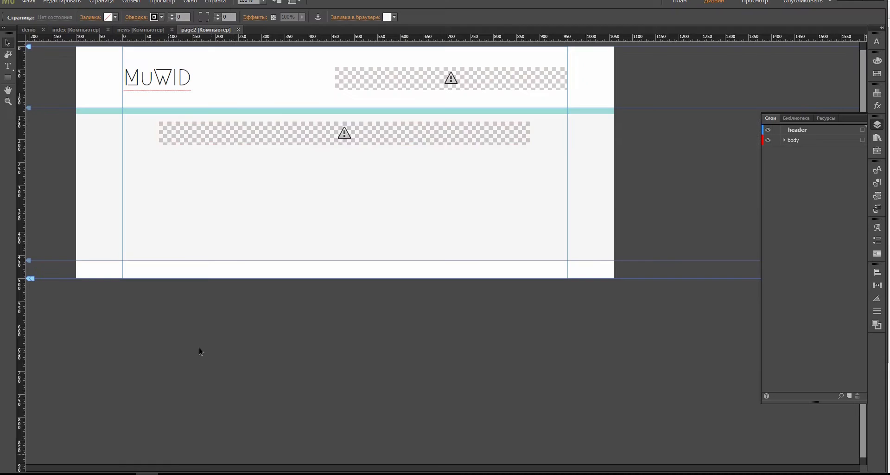
left_click(29, 33)
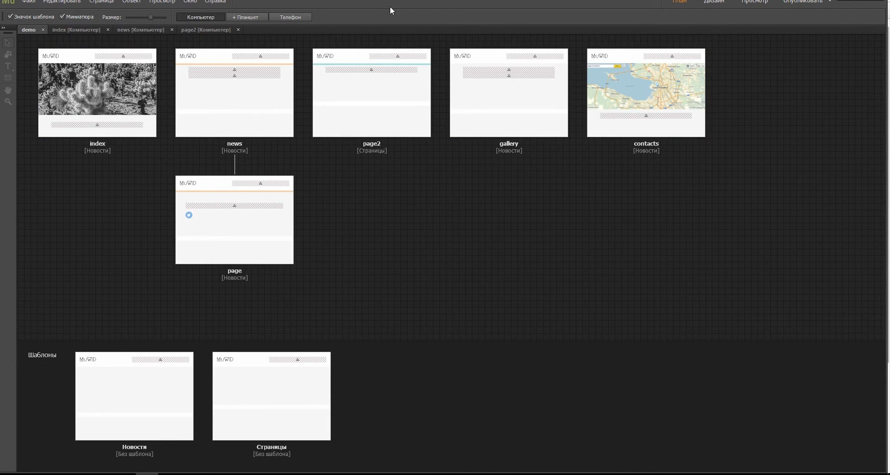
double_click(107, 99)
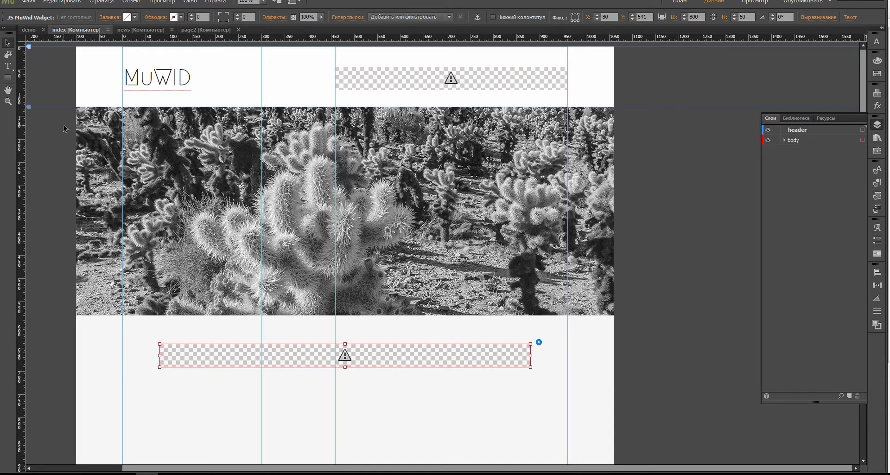
Hide the layers list and examine the slideshow options of the index page's main image.
left_click(79, 126)
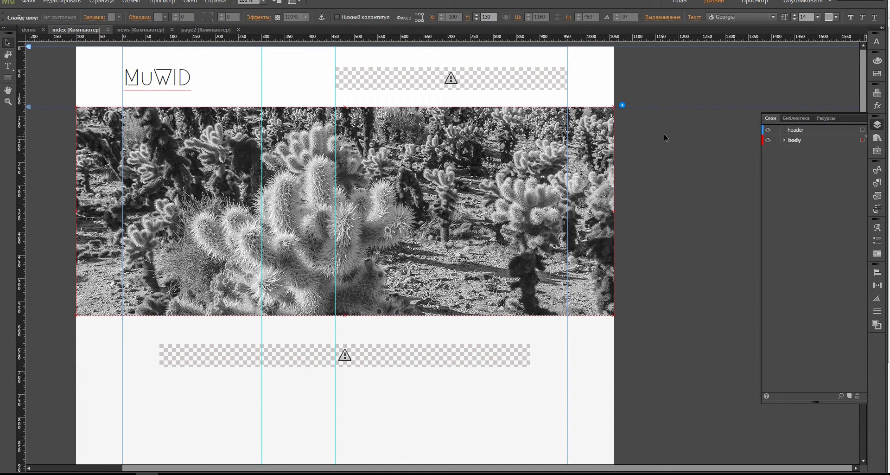
left_click(877, 125)
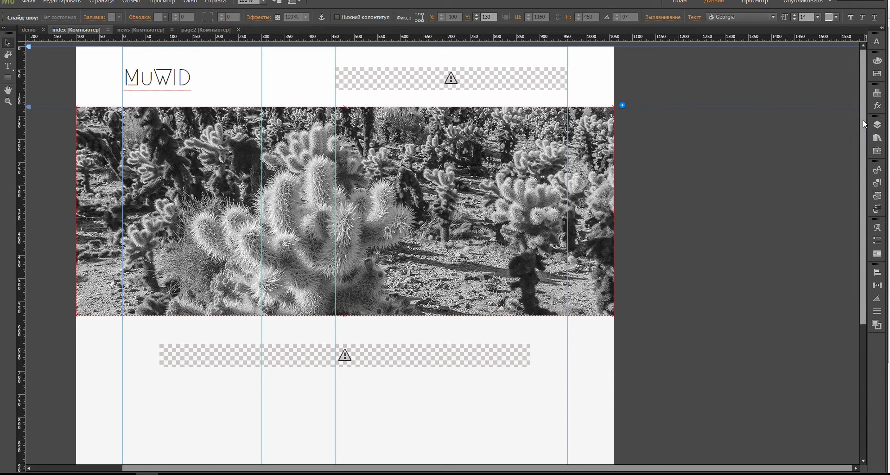
left_click(109, 81)
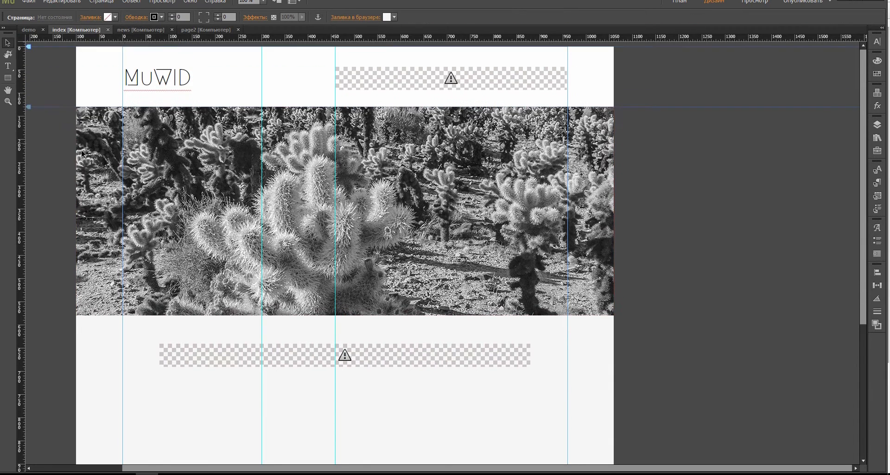
left_click(95, 123)
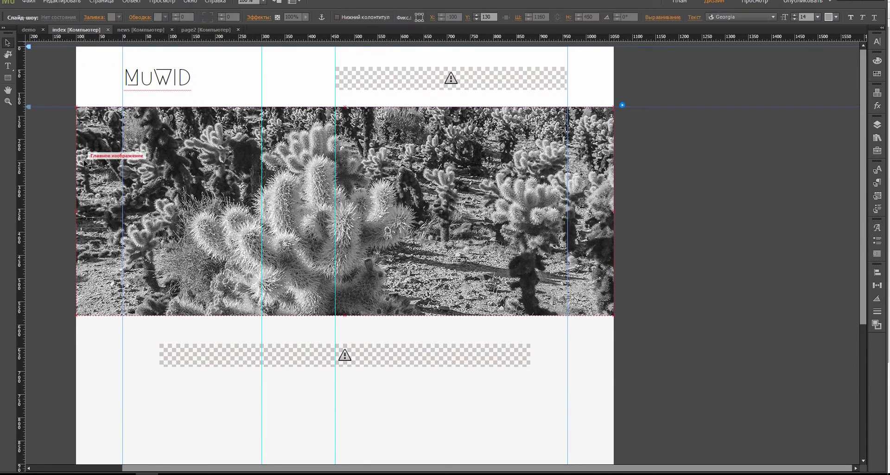
left_click(622, 106)
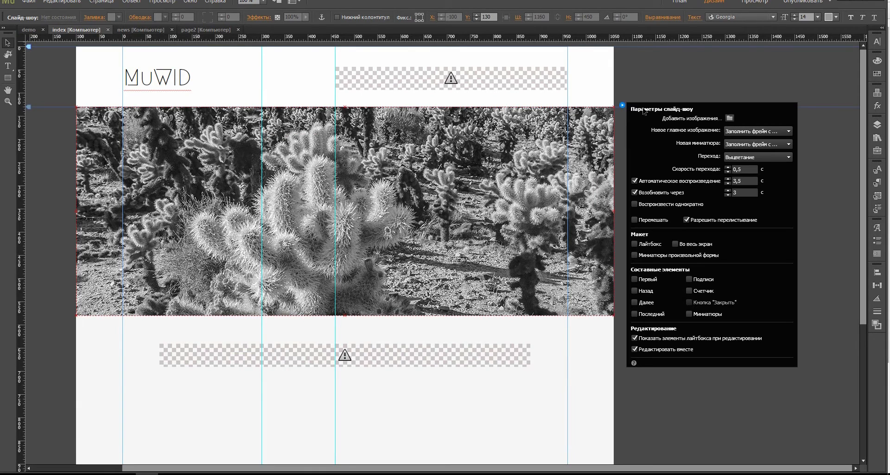
left_click(807, 83)
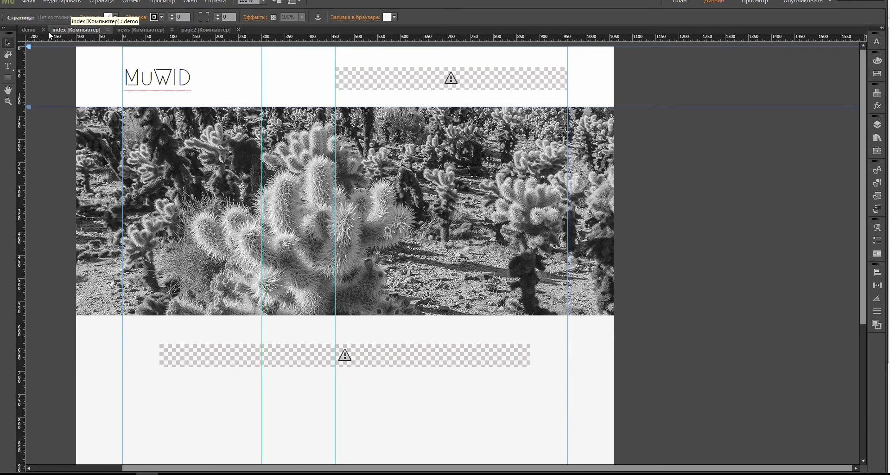
Return to the demo site plan, switch to the browser and view the live Новости page.
left_click(26, 29)
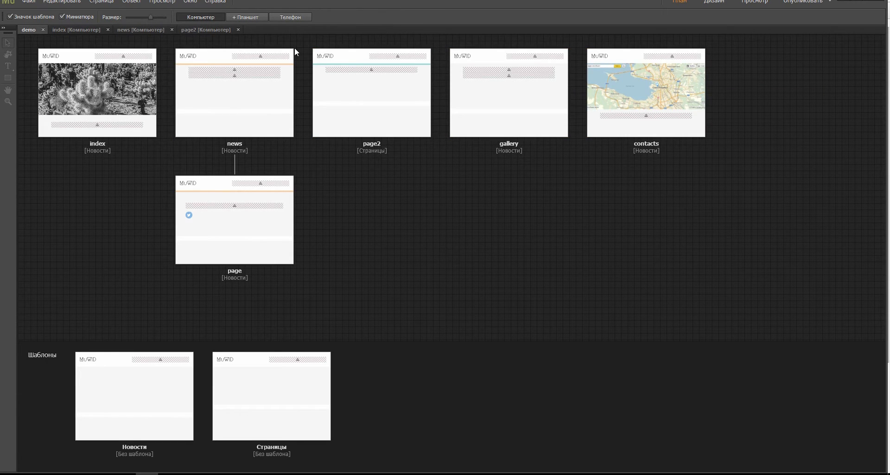
left_click(123, 473)
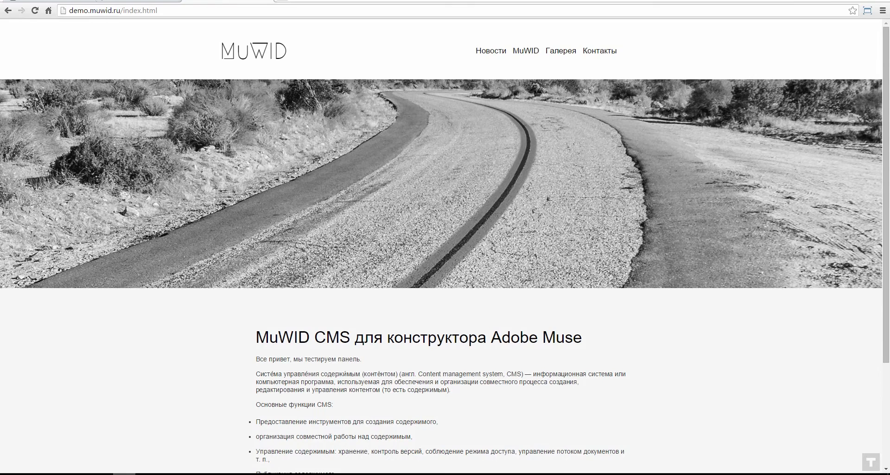
left_click(495, 57)
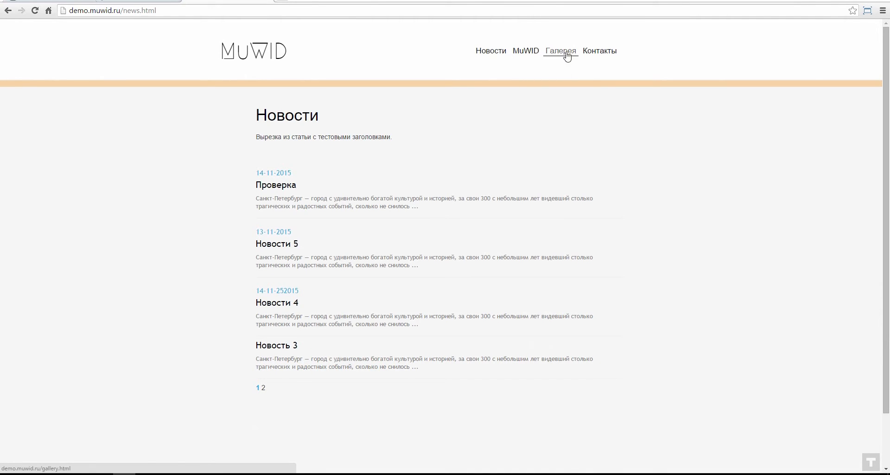
mouse_move(512, 57)
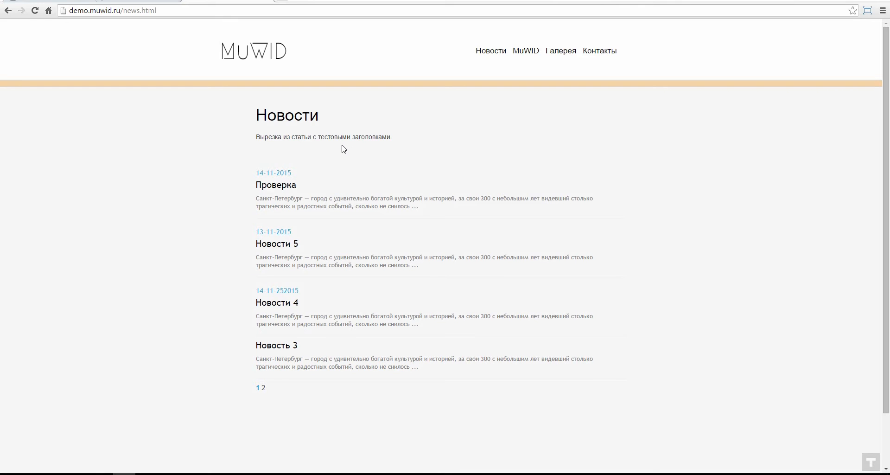
Switch to Adobe Muse and open the news page from the site plan.
left_click(148, 473)
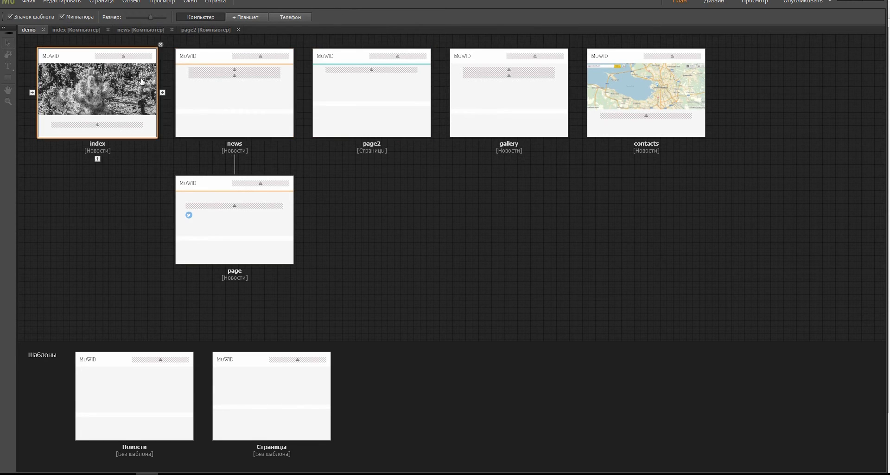
double_click(216, 96)
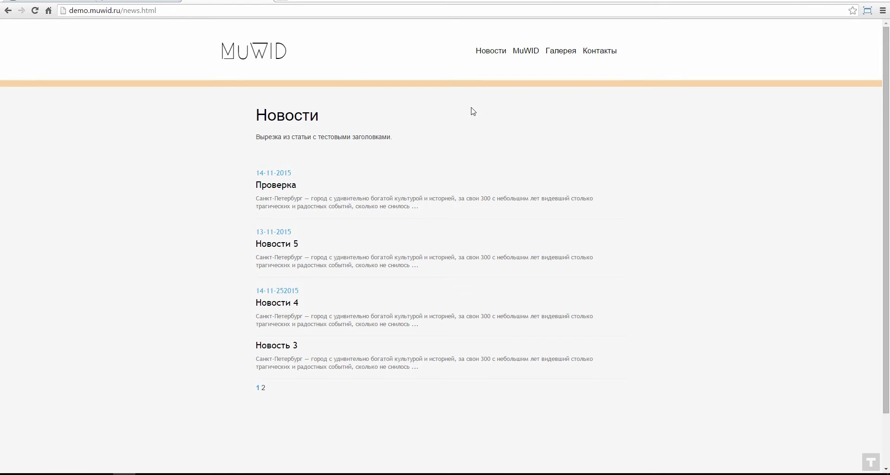
View the live home page in the browser and open the matching index page in Adobe Muse.
left_click(278, 58)
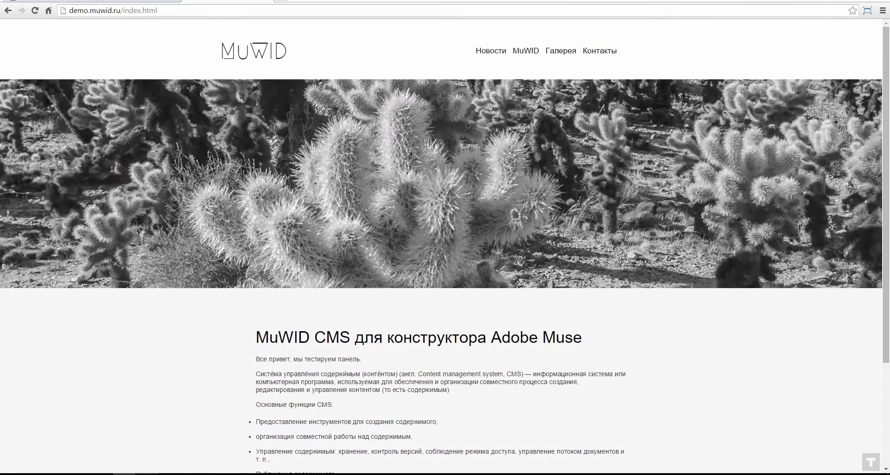
left_click(146, 473)
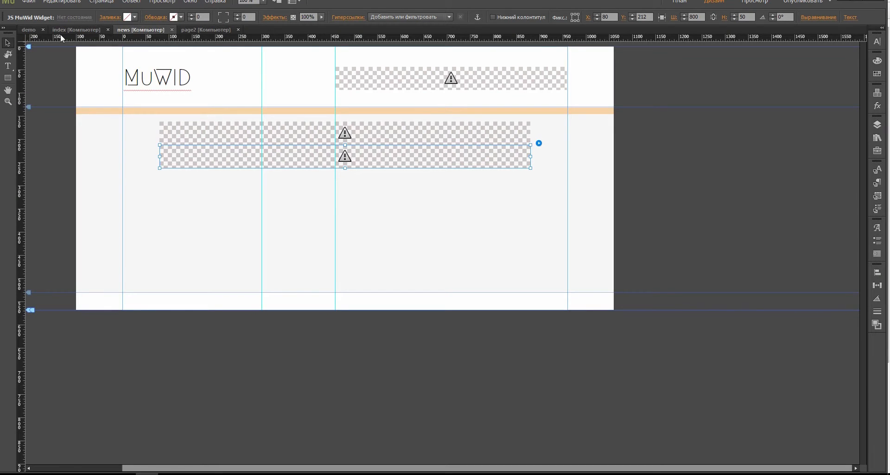
left_click(29, 29)
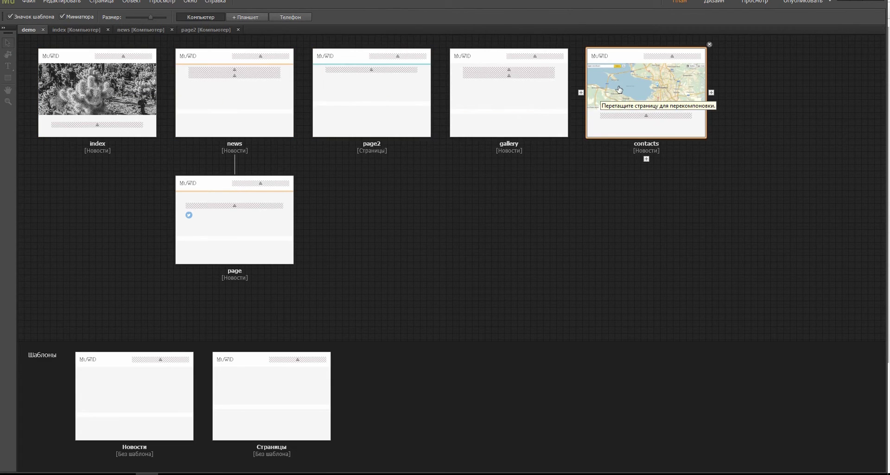
double_click(114, 96)
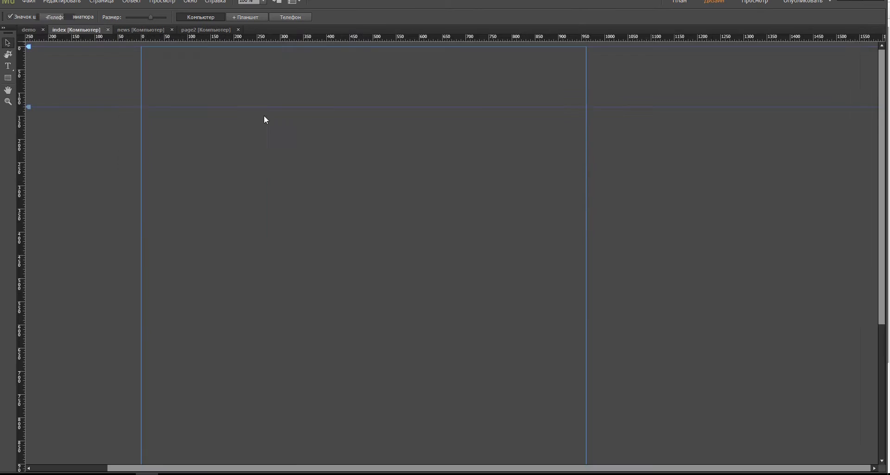
Open the Новости template from the site plan and select the MuWID menu widget in its header.
left_click(29, 29)
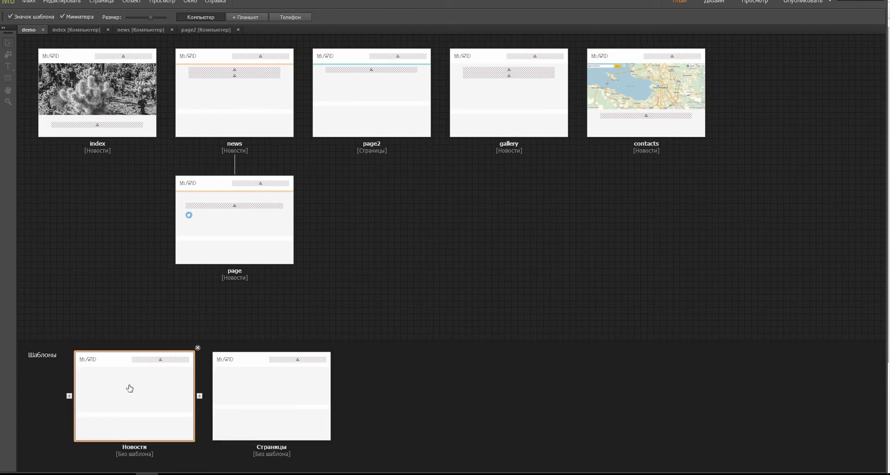
double_click(155, 400)
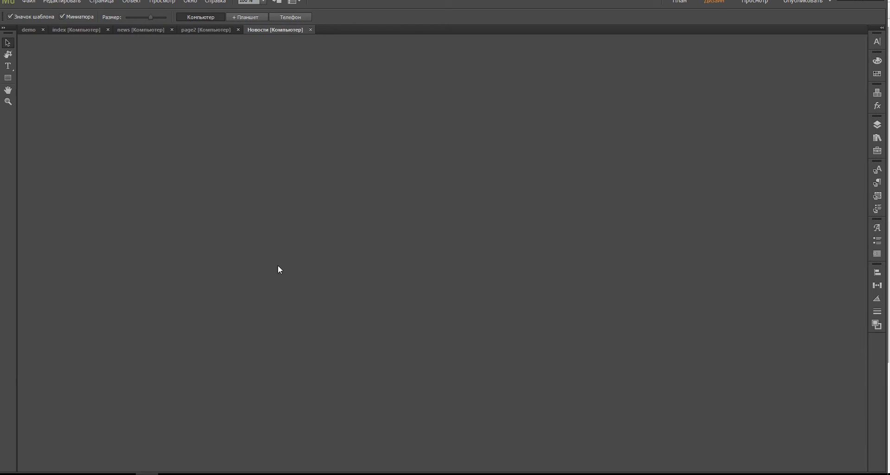
left_click(451, 84)
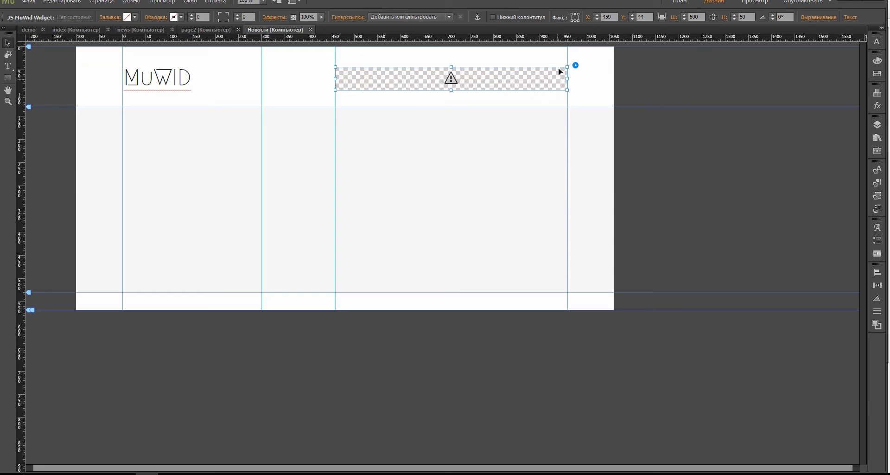
Open the Страницы template from the site plan and select the MuWID menu widget in its header.
left_click(29, 29)
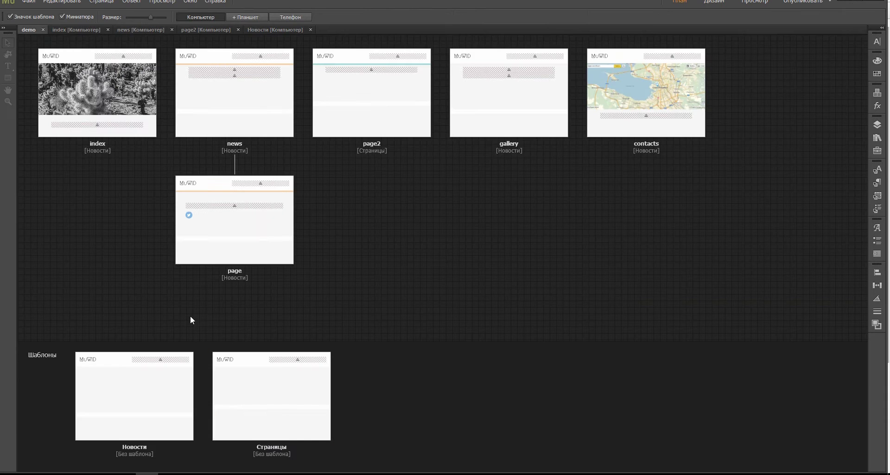
double_click(263, 414)
left_click(551, 79)
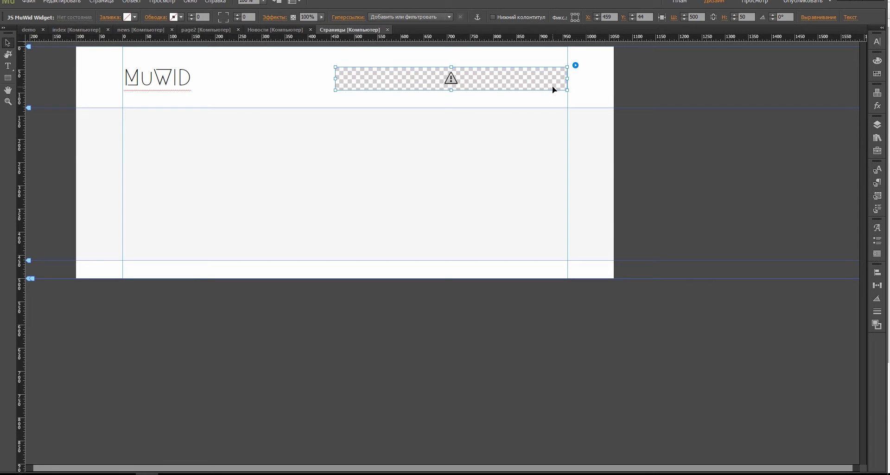
Reopen the index page from the site plan and select the MuWID content widget below the slideshow.
left_click(29, 30)
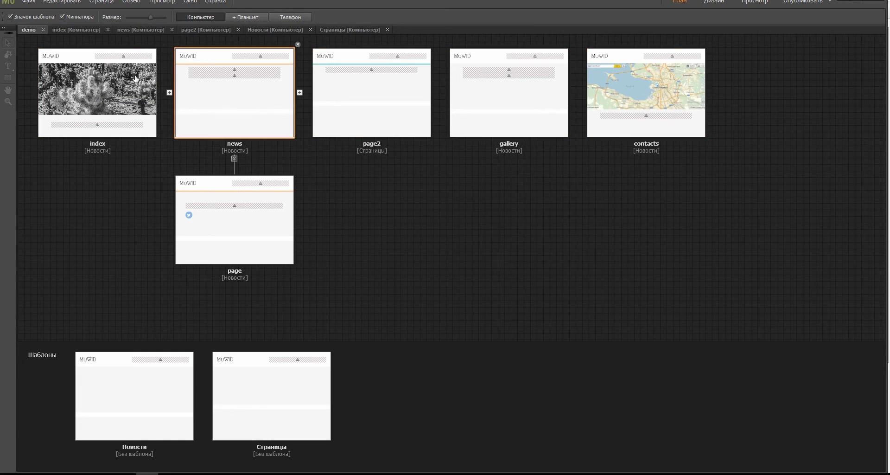
double_click(88, 100)
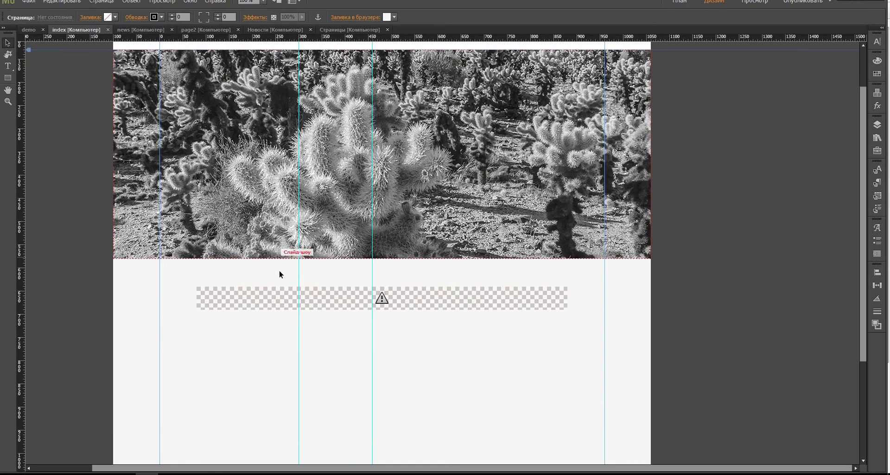
left_click(271, 297)
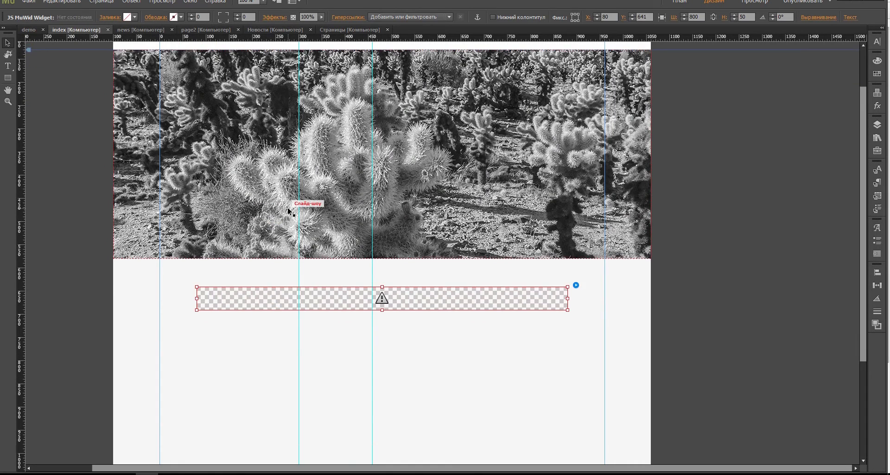
scroll(287, 207, "up", 2)
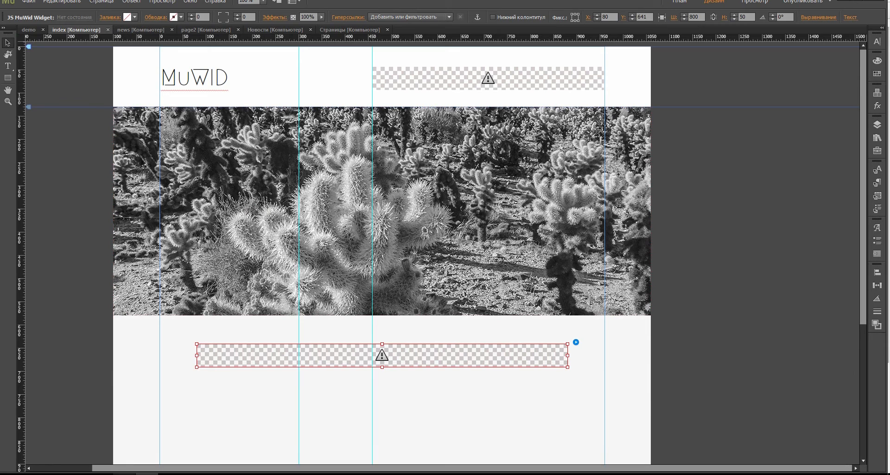
Switch to the MuWID admin panel in the browser and open the Плагины window.
left_click(123, 436)
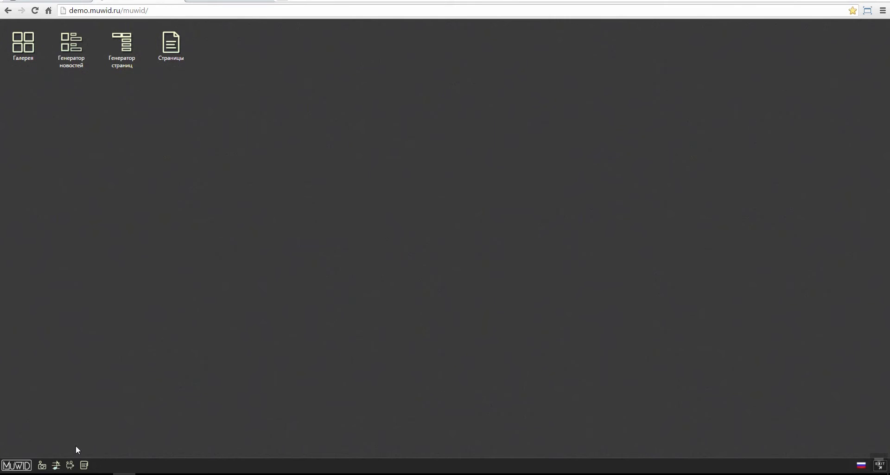
left_click(16, 465)
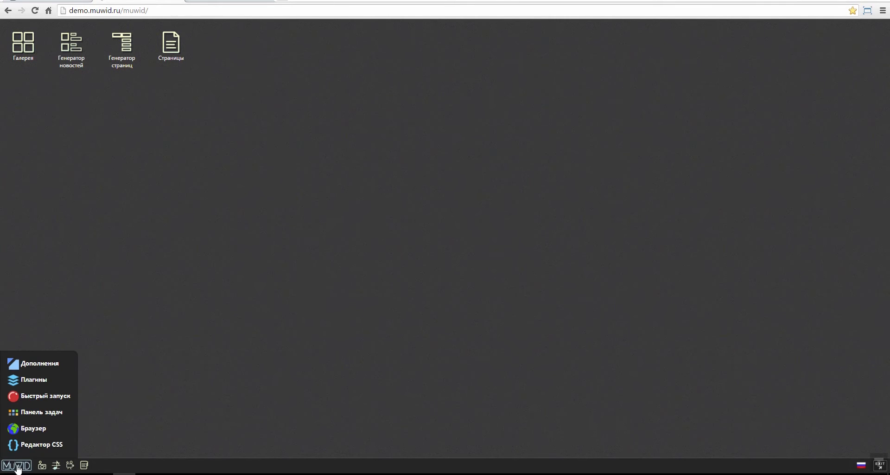
left_click(26, 384)
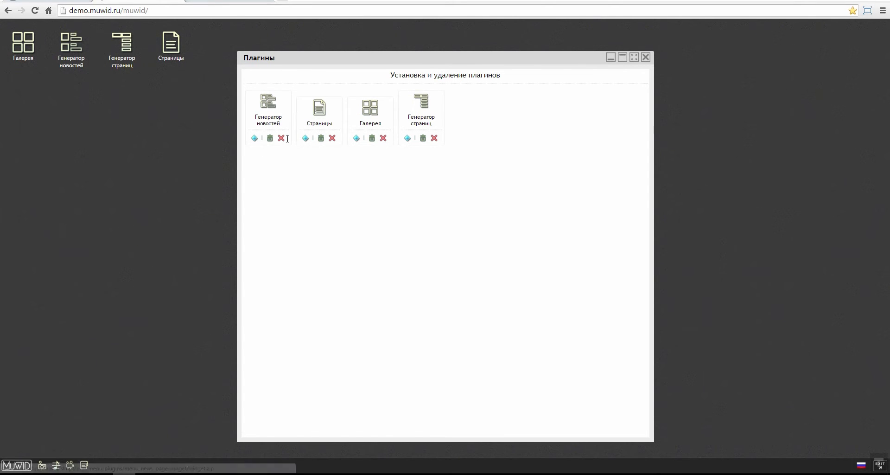
Download the widget archive of the Страницы plugin and dismiss the browser's download bar.
left_click(305, 139)
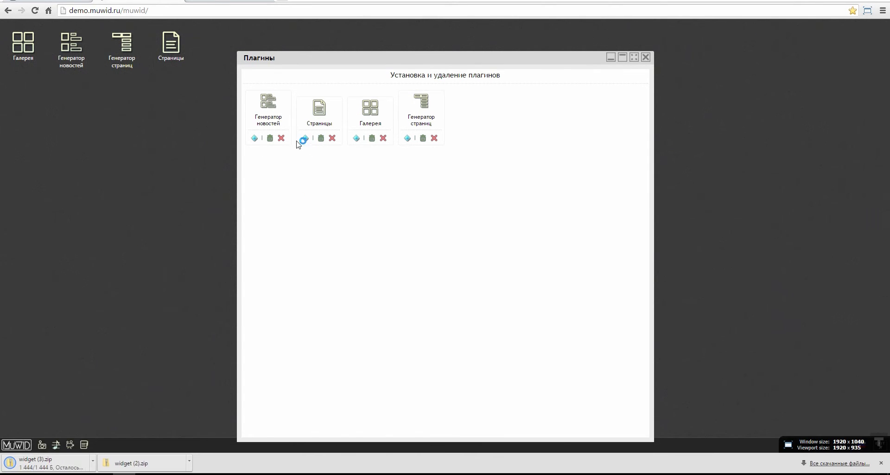
left_click(881, 462)
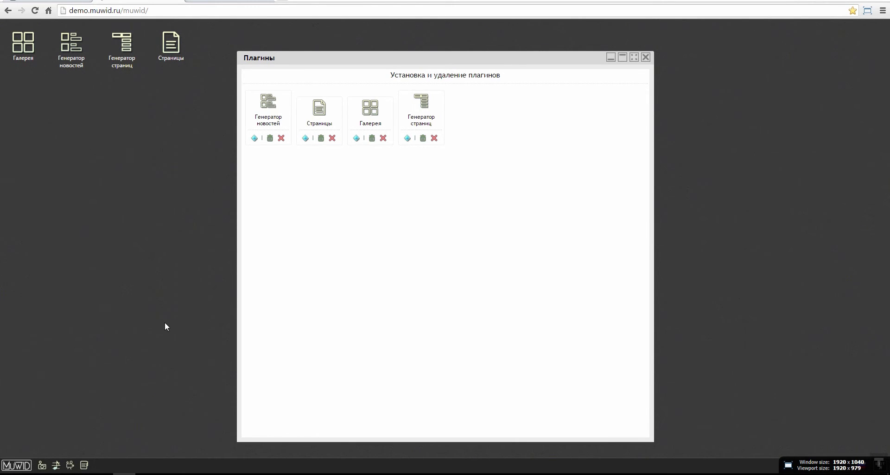
Switch to the file manager, open the MuWID widgets folder inside demo.muwid.ru, and move its window clear of the plugin icons.
mouse_move(101, 473)
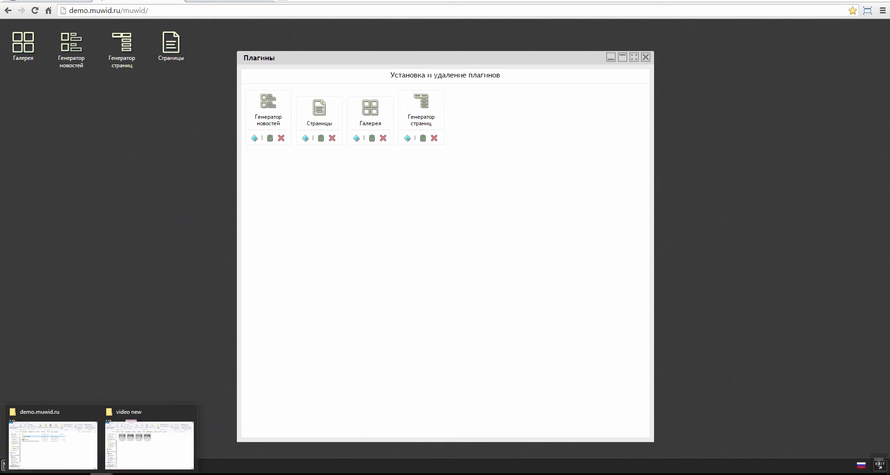
left_click(76, 461)
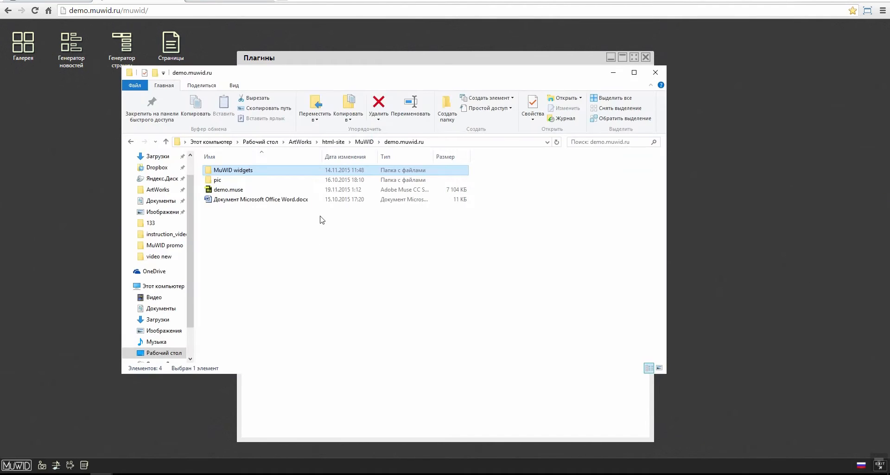
left_click(239, 172)
double_click(241, 172)
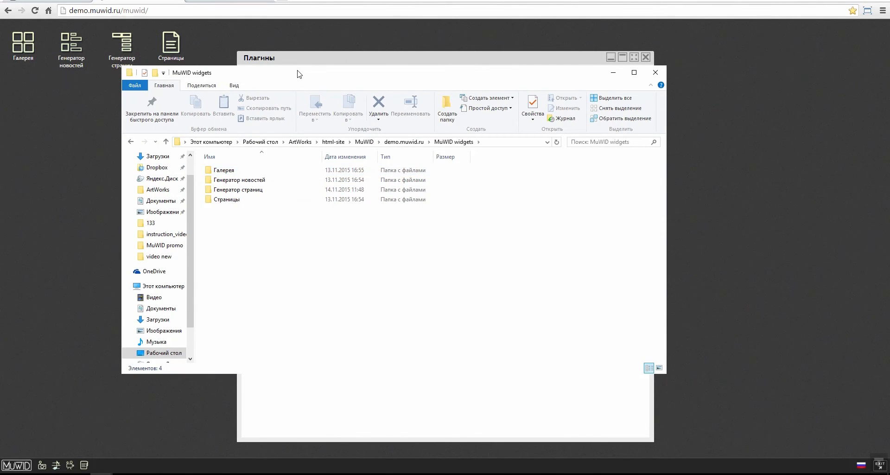
left_click_drag(298, 75, 401, 76)
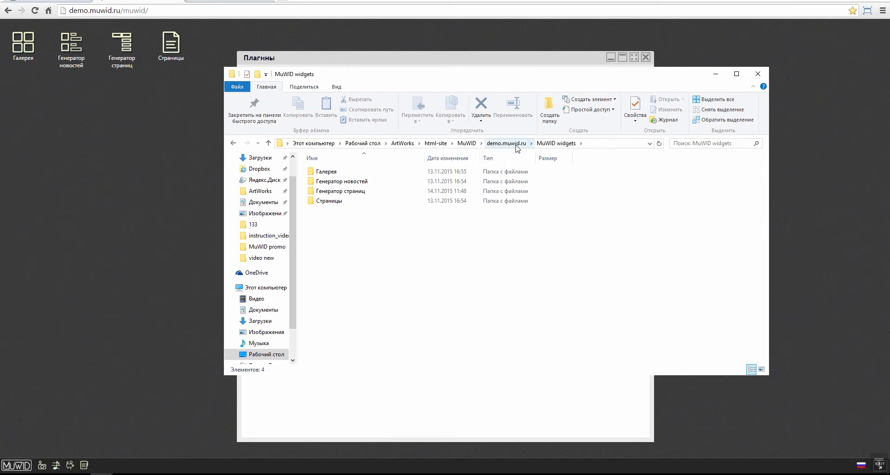
left_click_drag(389, 75, 547, 70)
left_click_drag(583, 138, 471, 178)
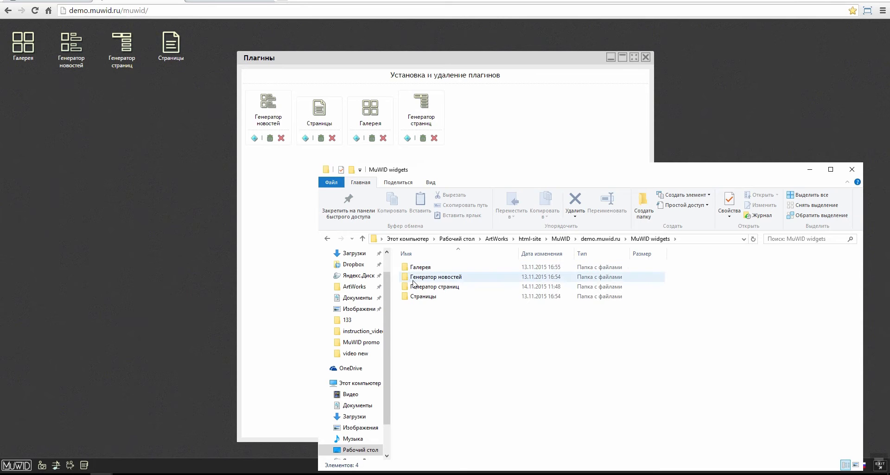
Inspect the js-widget.mucow file in the Галерея folder, return to MuWID widgets, and select the Генератор новостей folder.
double_click(425, 267)
left_click(425, 267)
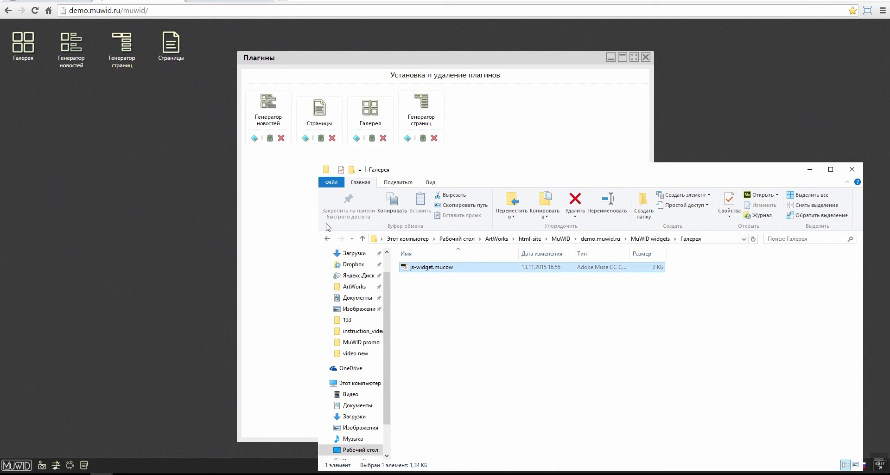
left_click(327, 238)
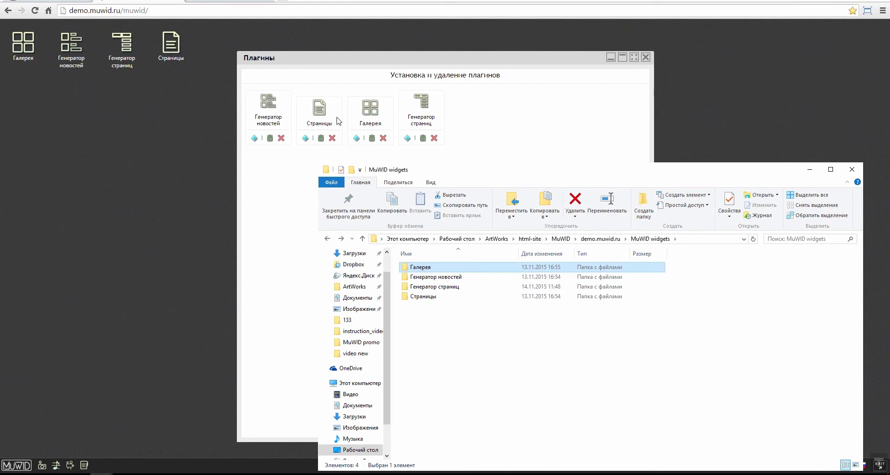
left_click(428, 277)
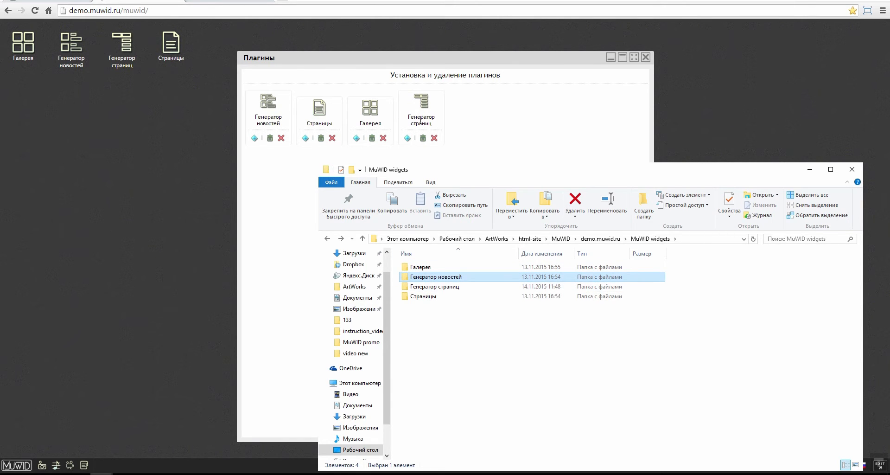
Switch to the demo site in the browser and open its Новости page.
left_click(143, 473)
left_click(331, 27)
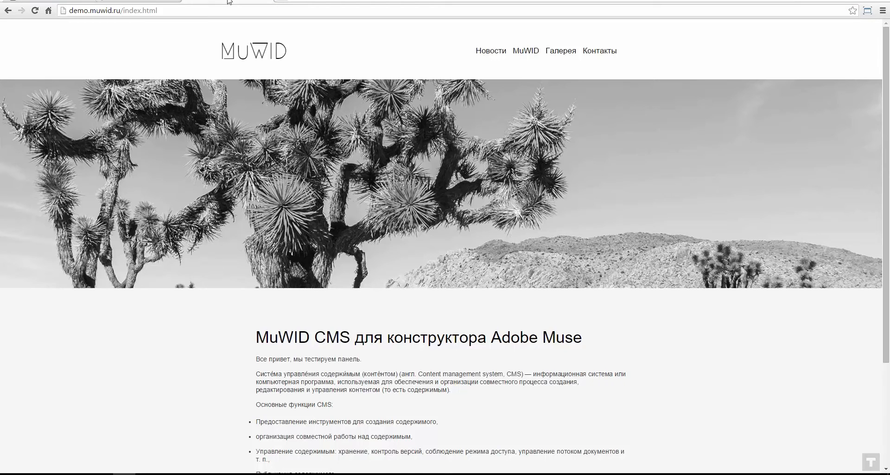
left_click(492, 54)
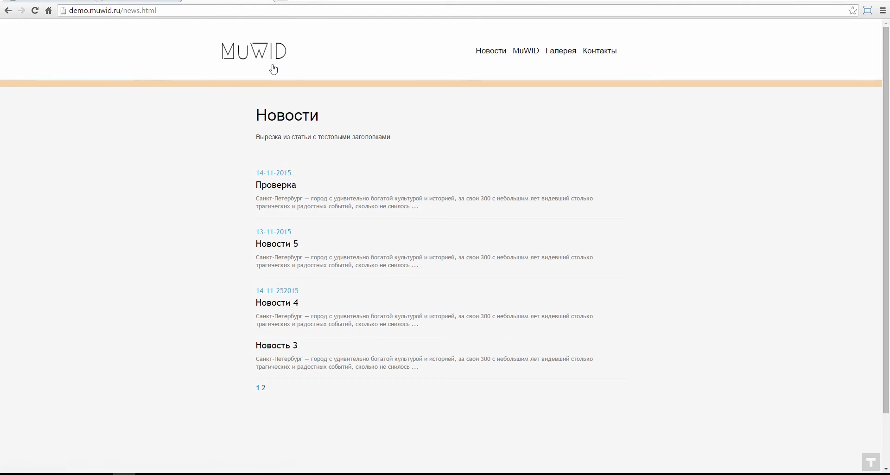
Open the Генератор новостей plugin in the admin panel, list the Новости pages, and compare them with the site's Новости page.
left_click(129, 3)
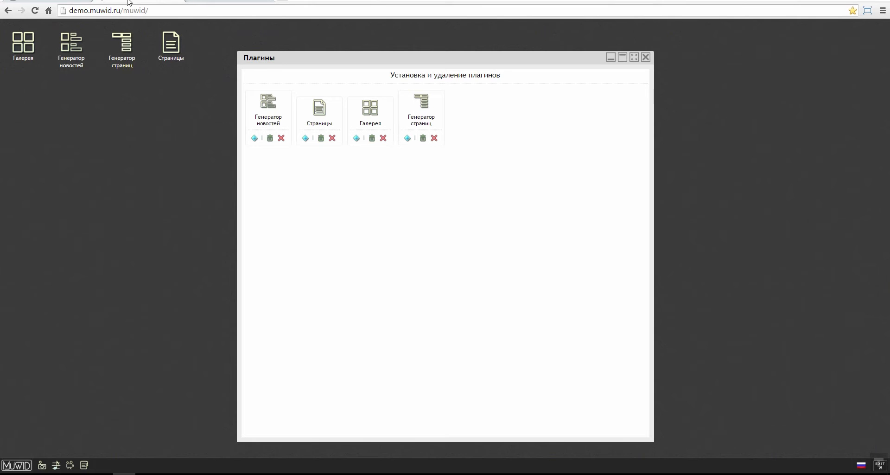
double_click(65, 42)
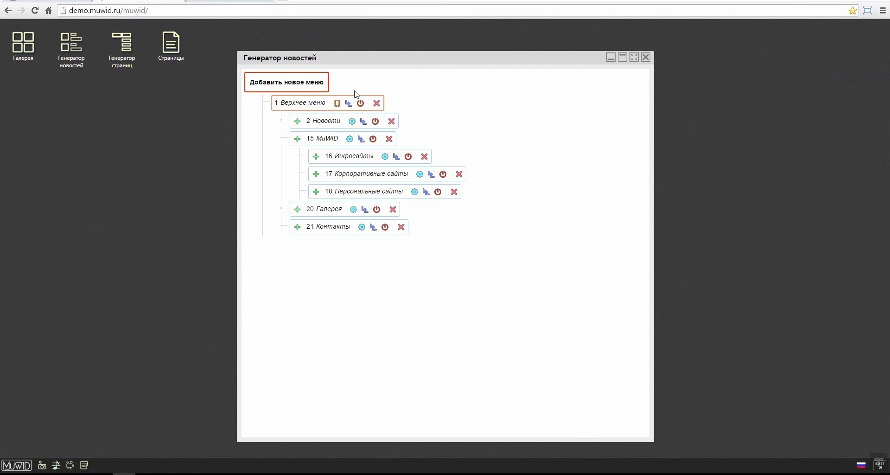
left_click_drag(360, 56, 311, 46)
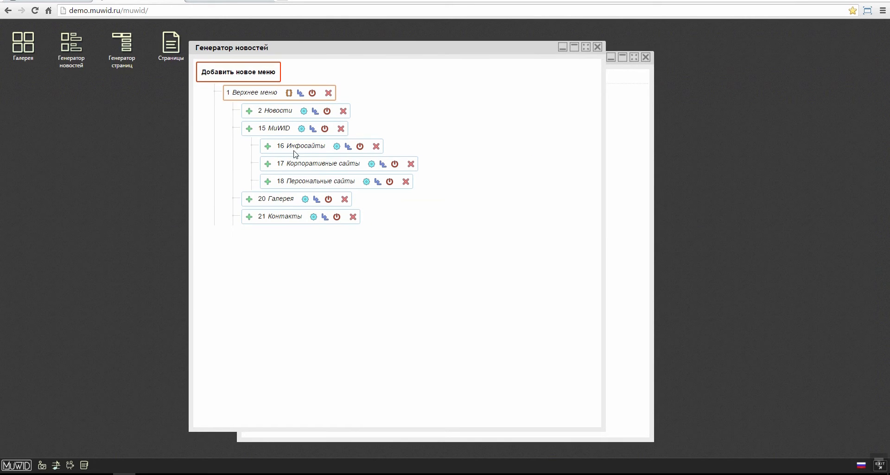
left_click(271, 111)
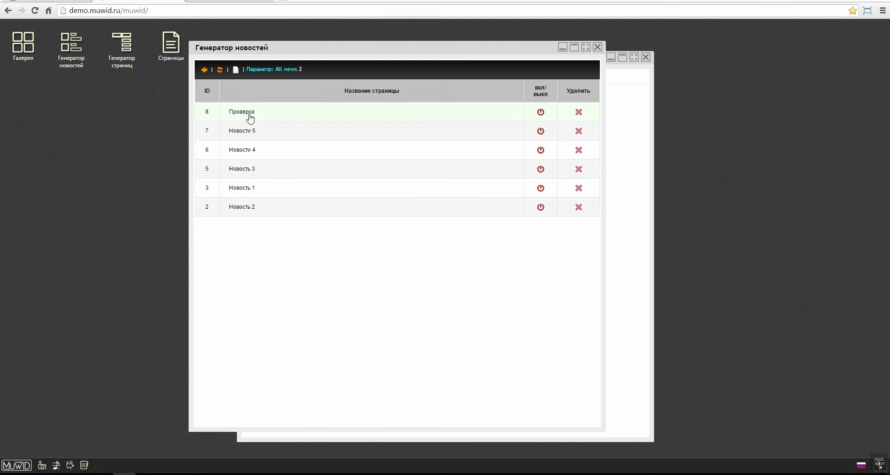
left_click(215, 2)
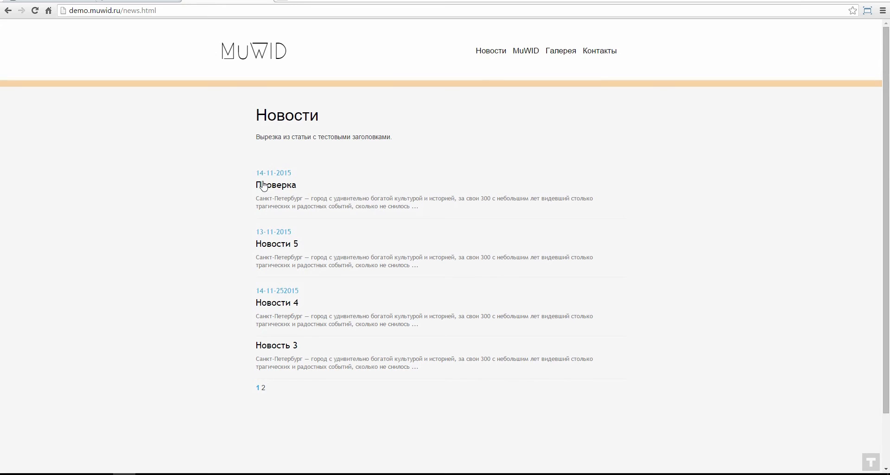
left_click_drag(263, 186, 407, 367)
Switch to Adobe Muse, open the news page from the site plan, and open the lower MuWID widget's Number of pages parameter.
left_click(356, 401)
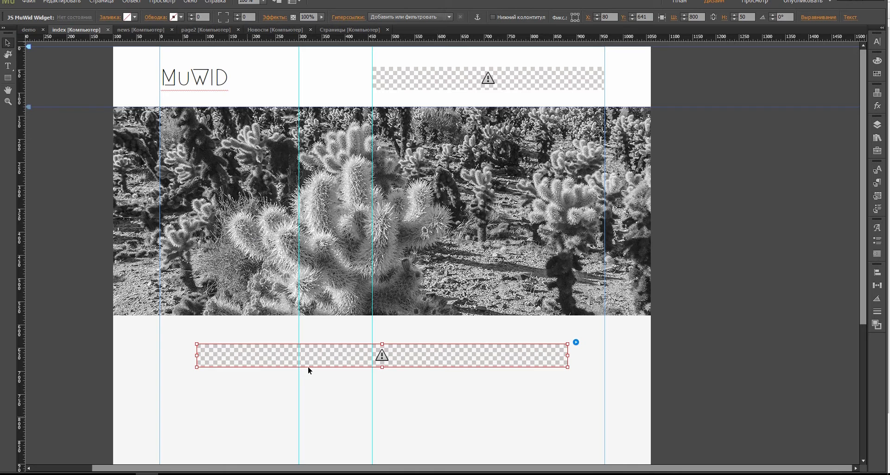
left_click(28, 30)
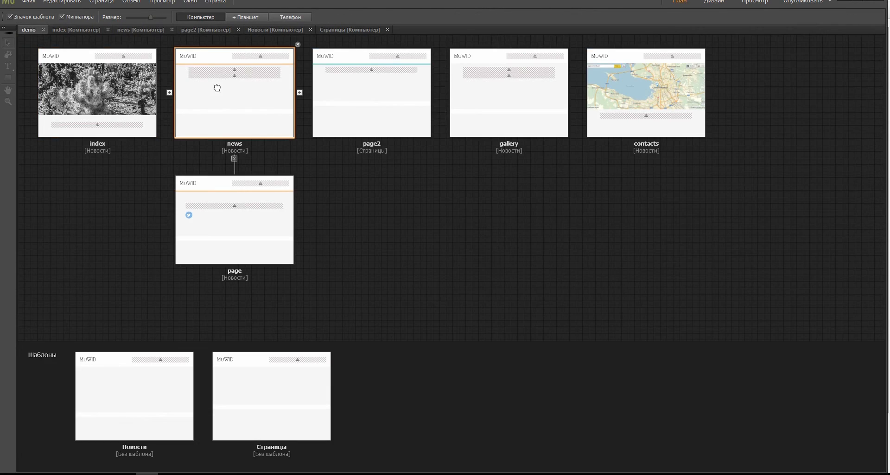
double_click(216, 88)
left_click(557, 143)
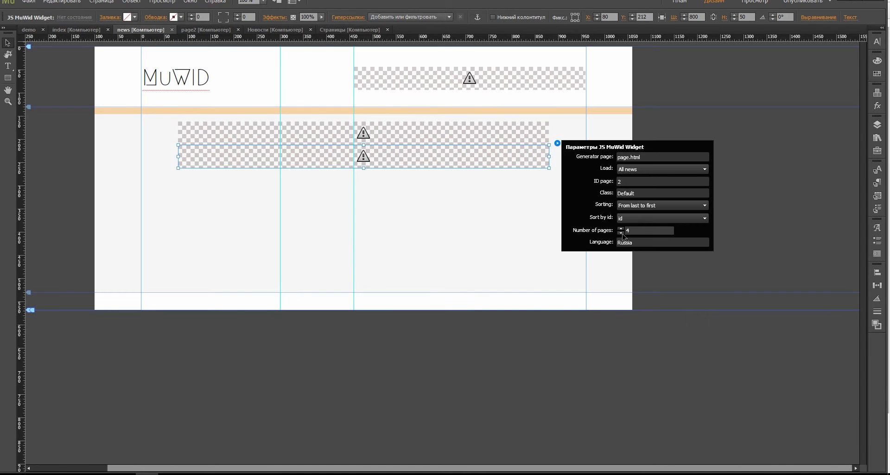
left_click(635, 232)
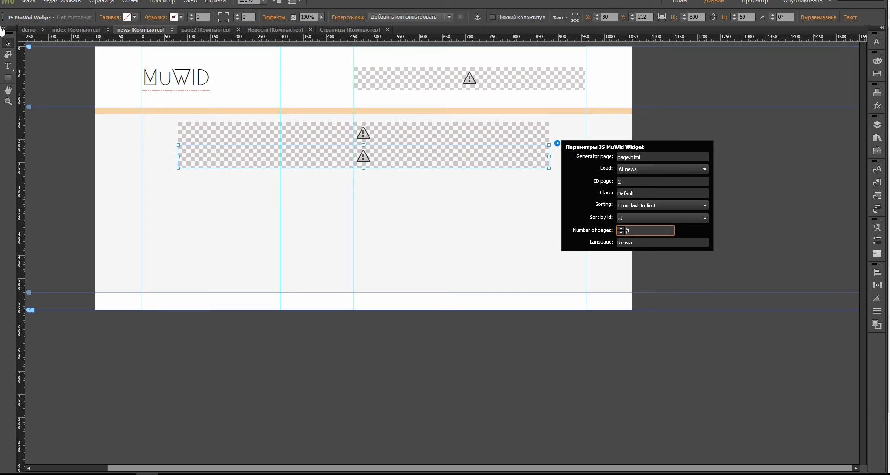
Reselect the lower MuWID widget on the news page and reopen its parameters at Number of pages.
left_click(28, 2)
left_click(124, 318)
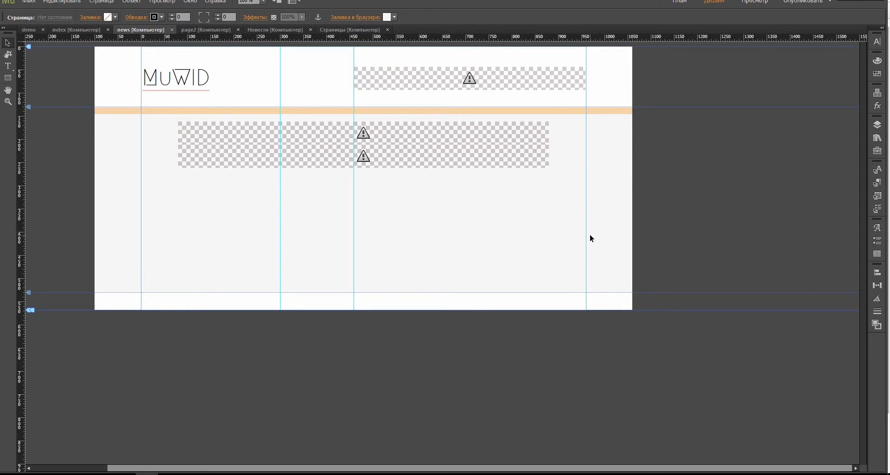
left_click(542, 153)
left_click(558, 143)
left_click(631, 230)
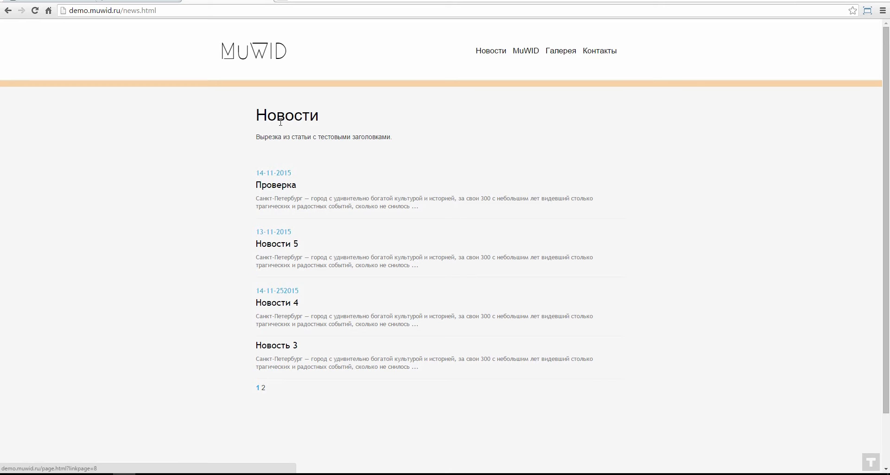
On the demo site, view page 2 and page 1 of the news list, and look through the home page.
left_click(264, 390)
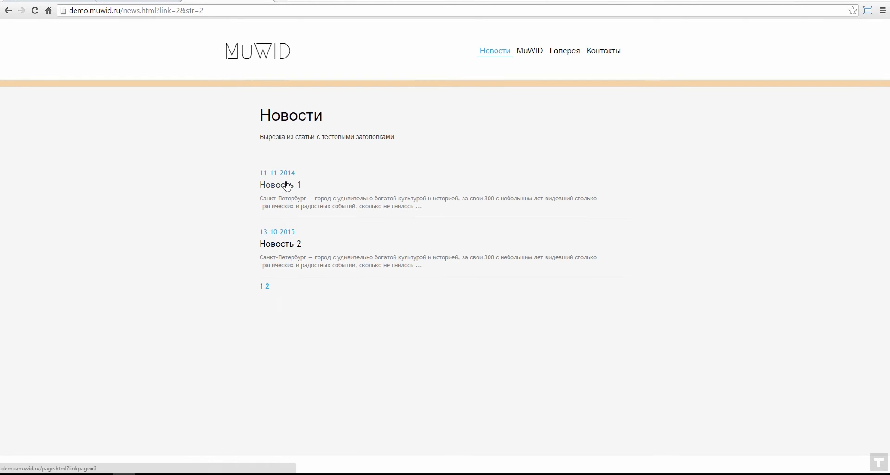
left_click(261, 287)
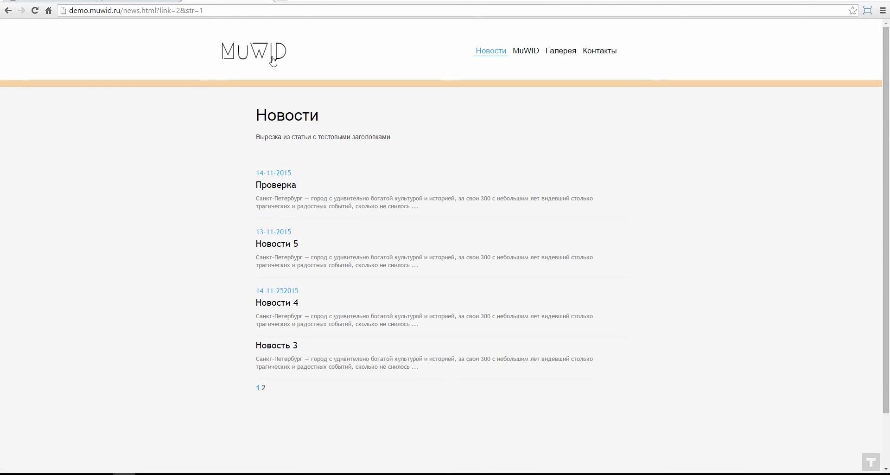
left_click(248, 57)
scroll(556, 238, "down", 3)
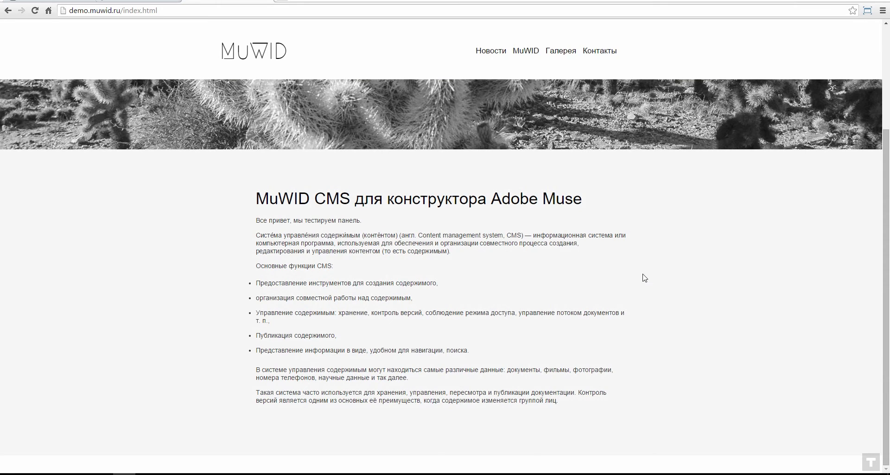
scroll(630, 185, "up", 3)
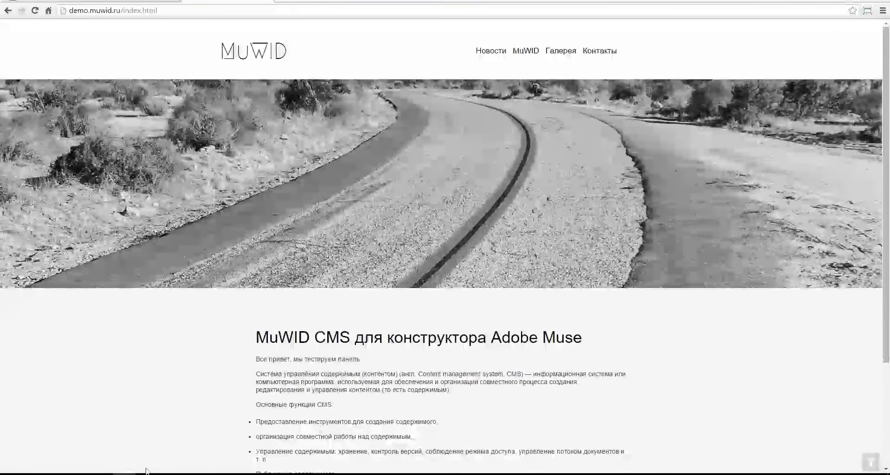
Switch back to Adobe Muse, examine the Sorting options of the news page's lower MuWID widget, and close its parameters.
left_click(147, 473)
left_click(558, 144)
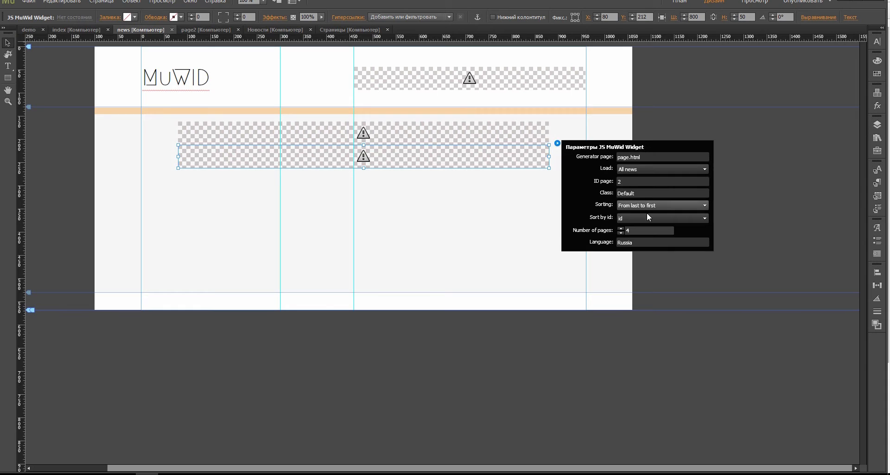
left_click(652, 205)
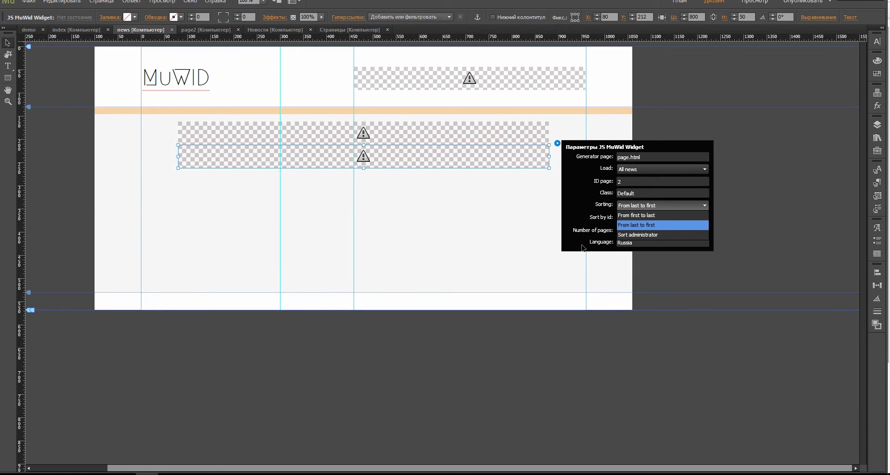
left_click(695, 123)
left_click(696, 124)
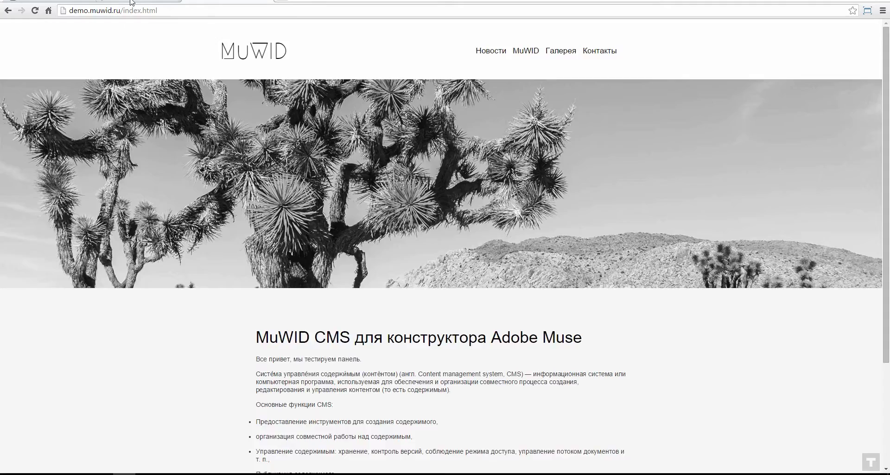
Add a new page to the Новости list in the MuWID admin panel, open it, and title it "Всем привет!".
left_click(132, 2)
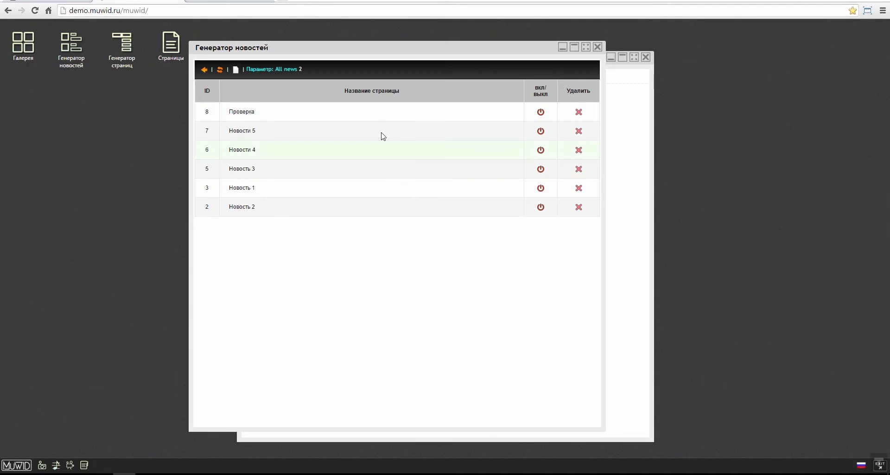
left_click(236, 71)
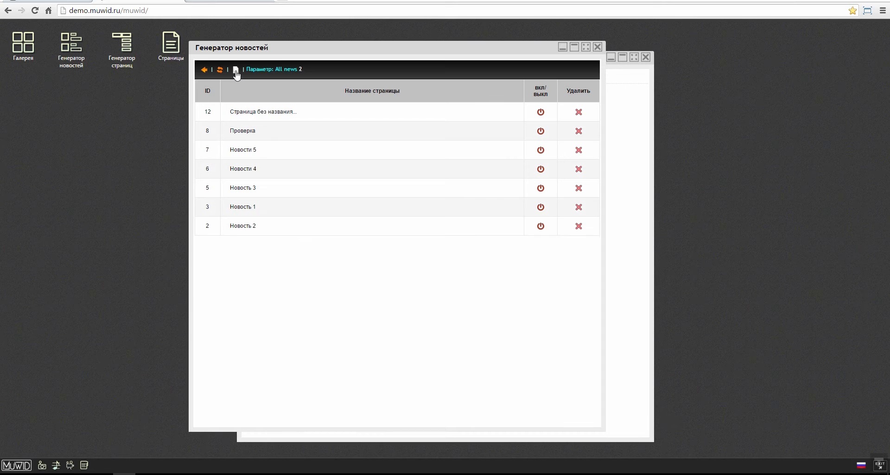
left_click(270, 116)
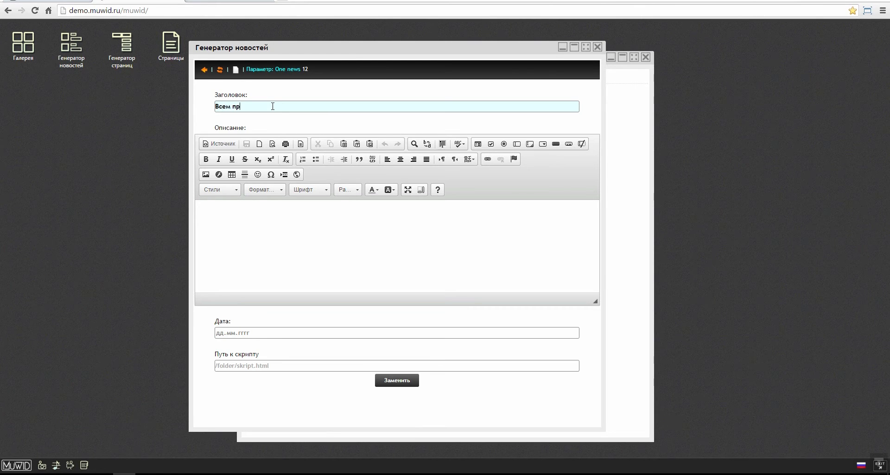
Enter a description beginning with "Тестируем виджет", date the news item 19.11, and save it.
left_click(258, 218)
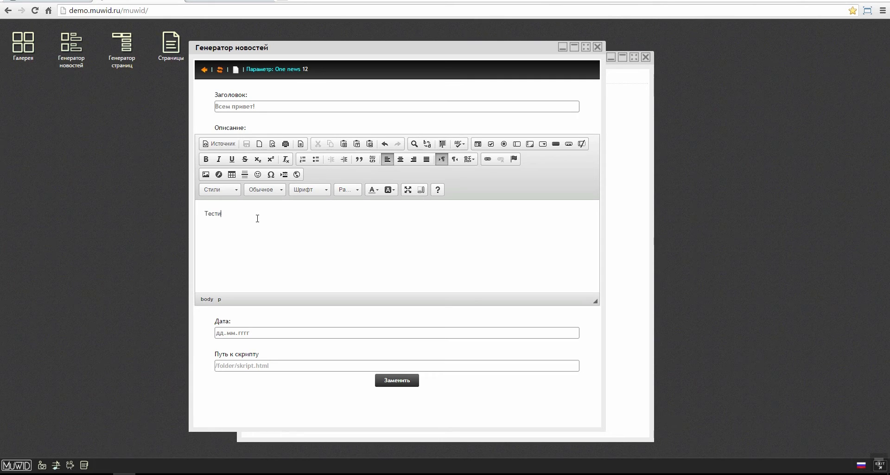
type("Тестируем виджет Ности")
left_click(219, 333)
type("19")
type("112")
left_click(397, 379)
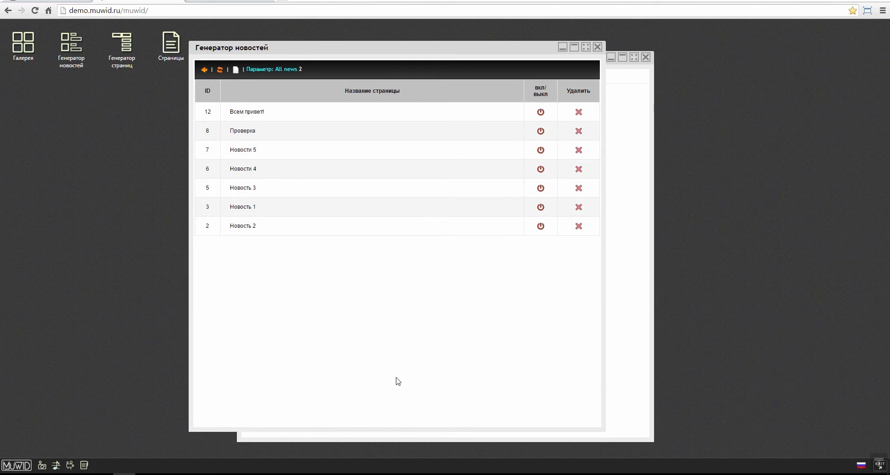
Switch to the demo site, refresh it, and open the "Всем привет!" item from the news page.
left_click(212, 1)
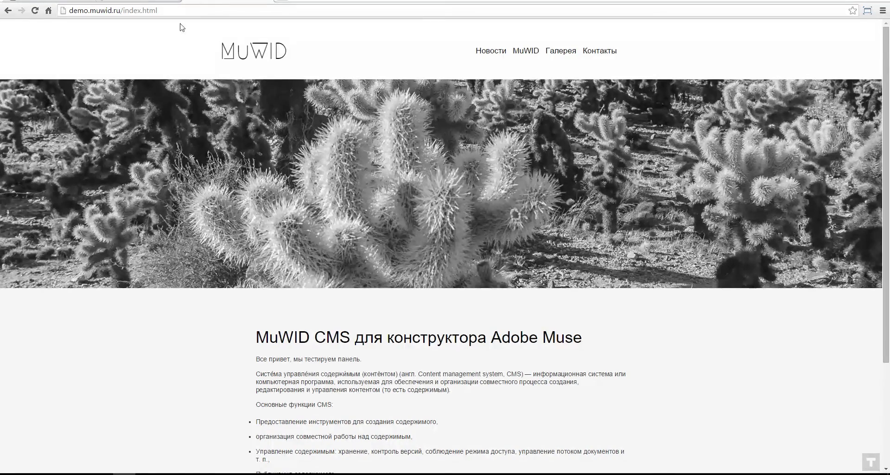
left_click(162, 1)
left_click(222, 2)
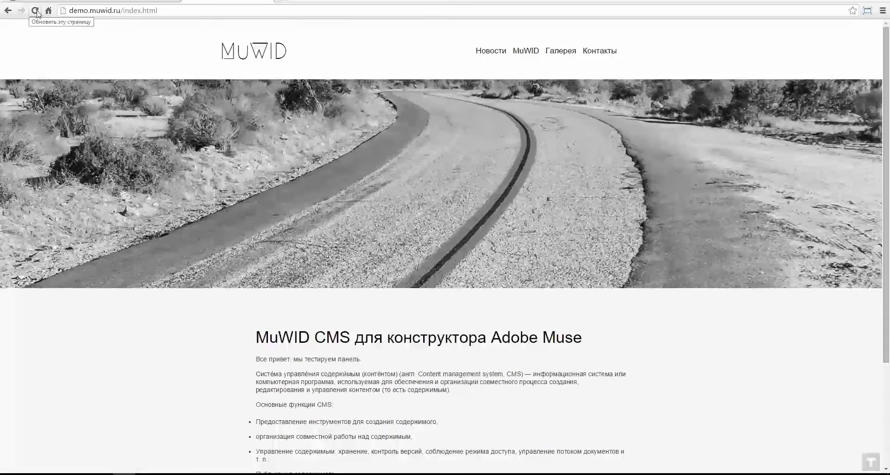
left_click(36, 11)
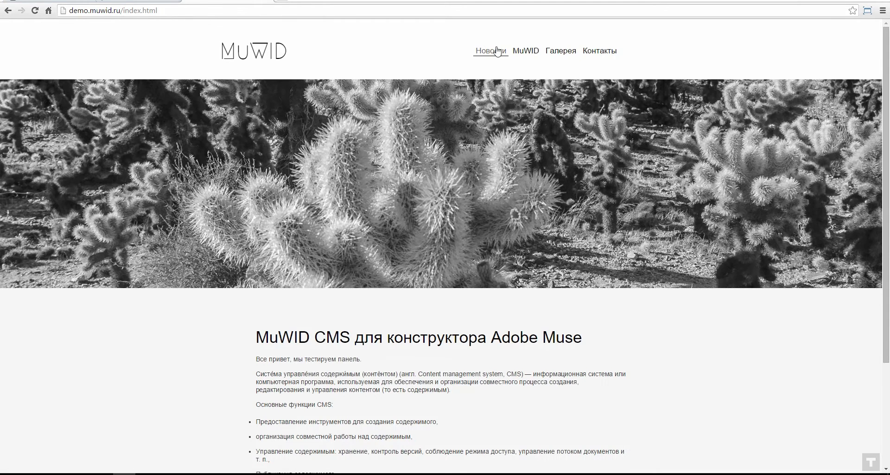
left_click(497, 51)
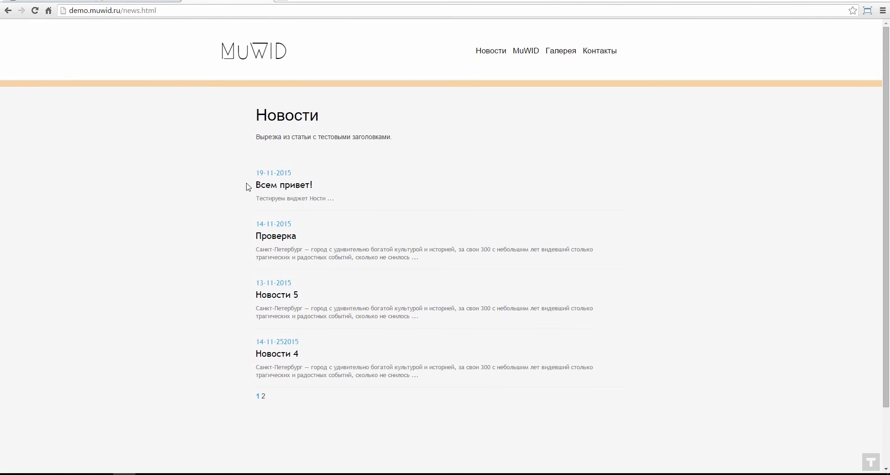
left_click_drag(247, 184, 290, 183)
left_click(335, 163)
left_click(310, 201)
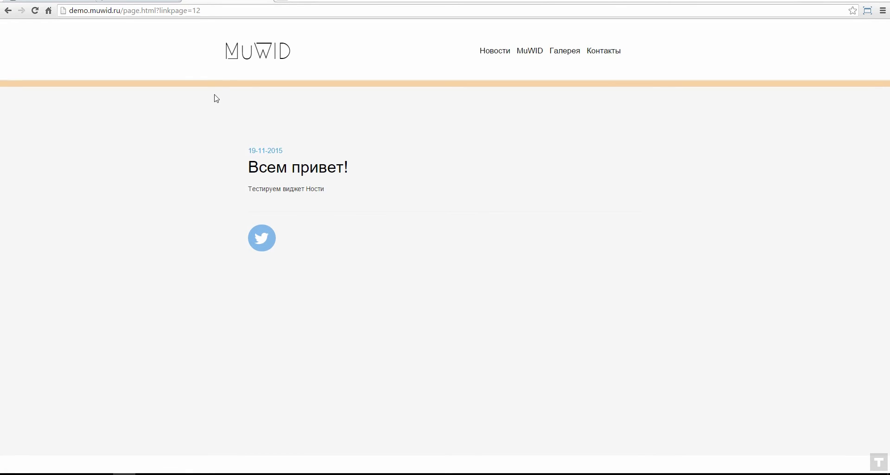
Return to the MuWID admin panel, open the "Всем привет!" item for editing, and add an empty line above its description text.
left_click(153, 1)
left_click(257, 111)
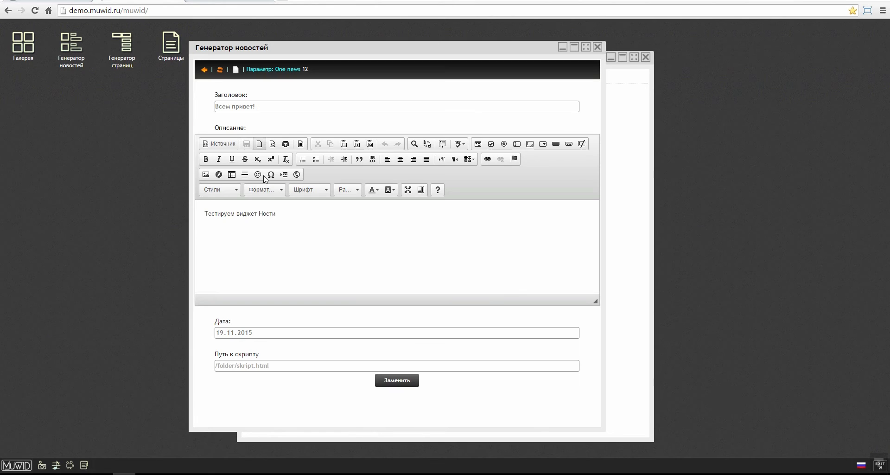
left_click(204, 215)
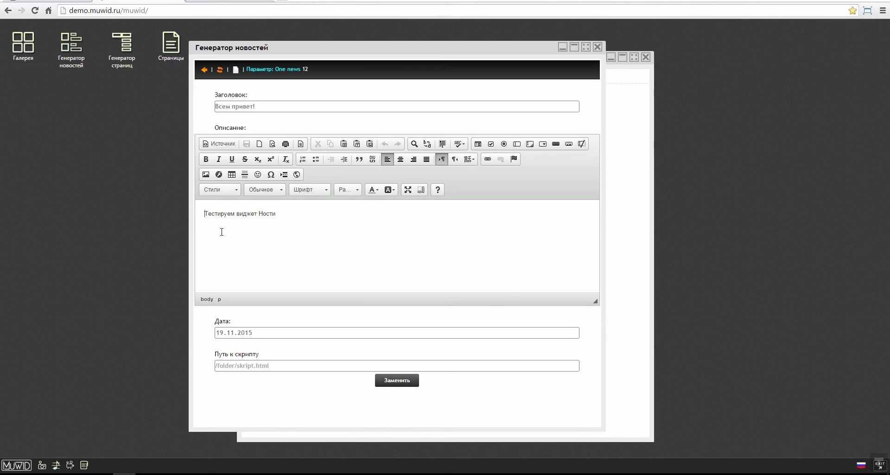
key("Return")
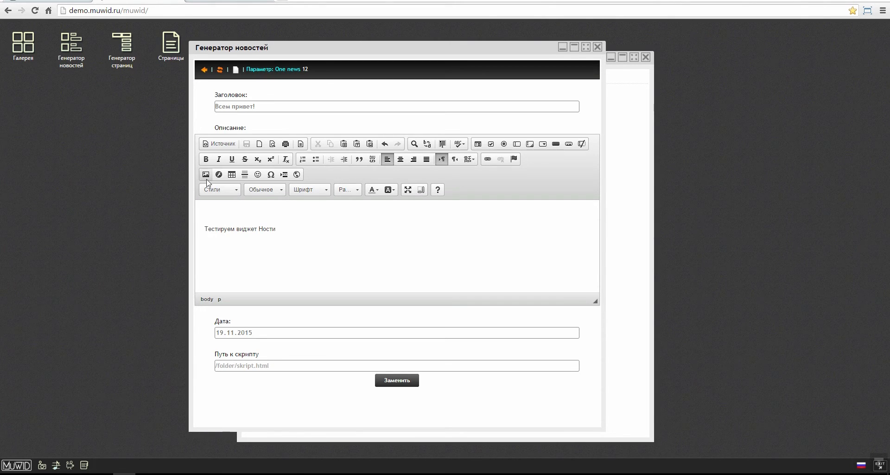
Open the photo manager, move its window aside, and open the "page" folder to get the link of the illyustratsiya№2 image.
left_click(42, 466)
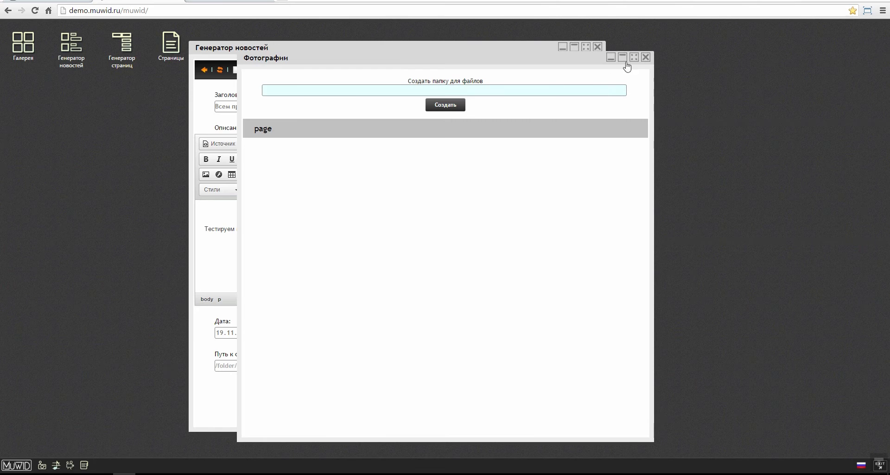
left_click_drag(399, 57, 534, 56)
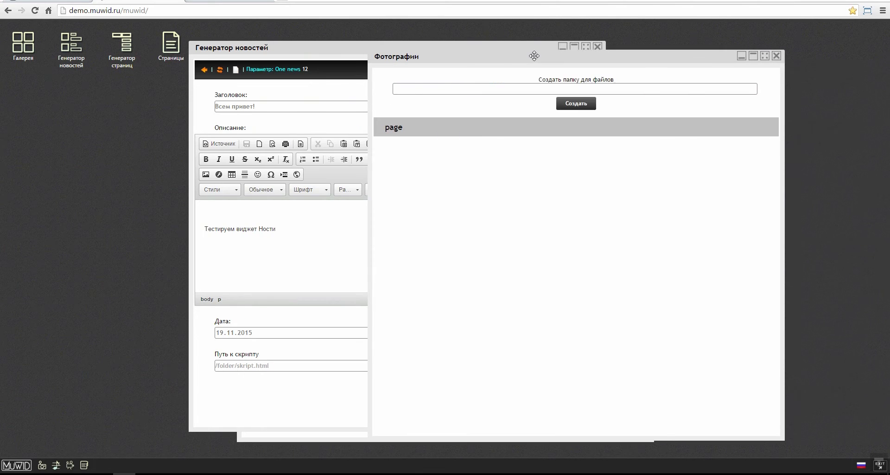
left_click(337, 135)
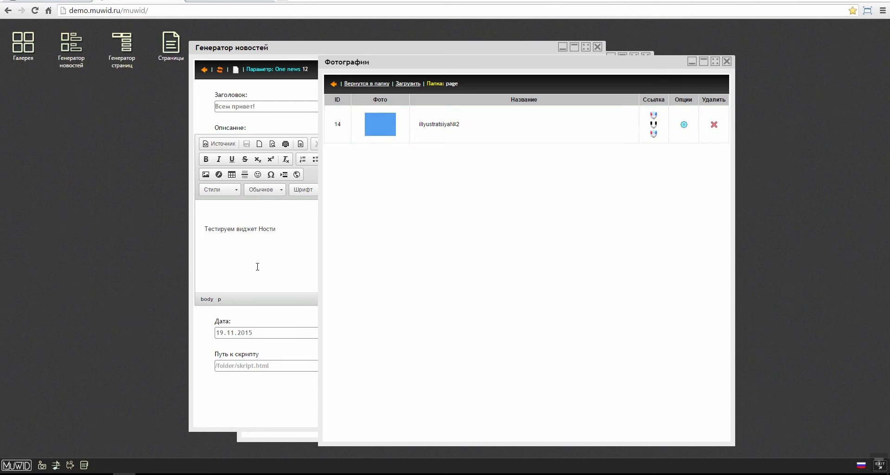
Insert the image /muwid/download/03illyustratsiya№2file131.jpg into the description with its height set to 400, and save the news item.
left_click(206, 174)
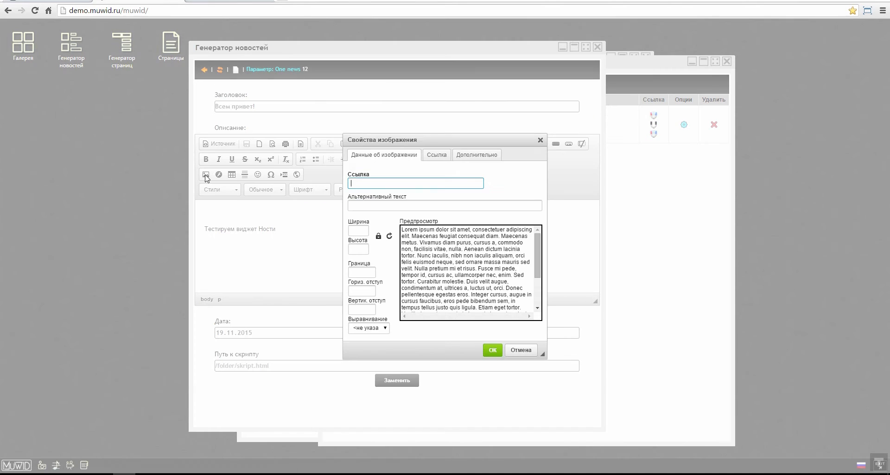
type("/muwid/download/03illyustratsiya№2file131.jpg")
left_click(363, 231)
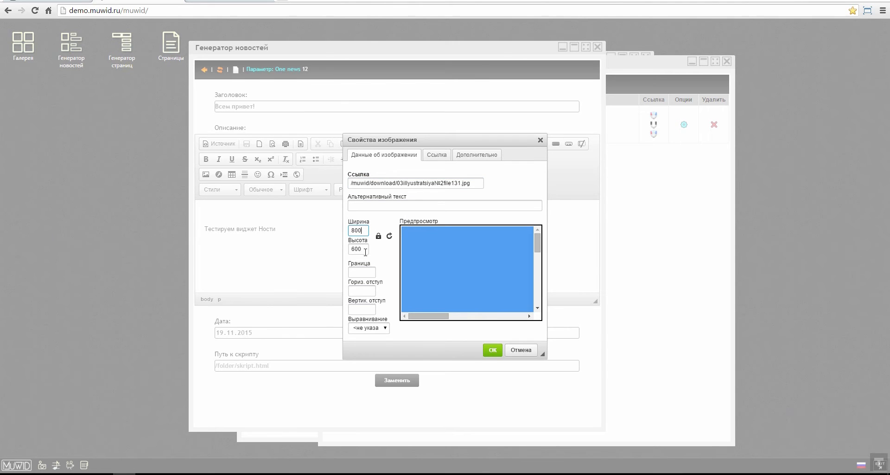
double_click(362, 249)
type("400")
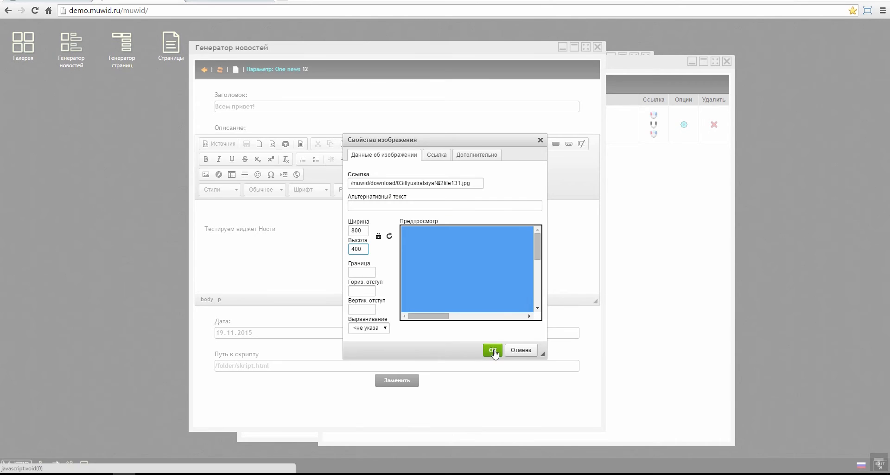
left_click(491, 350)
scroll(425, 258, "down", 2)
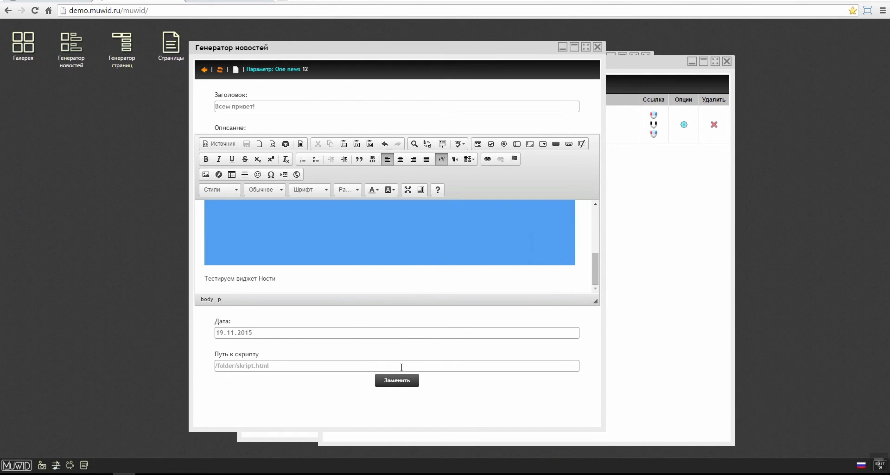
left_click(392, 383)
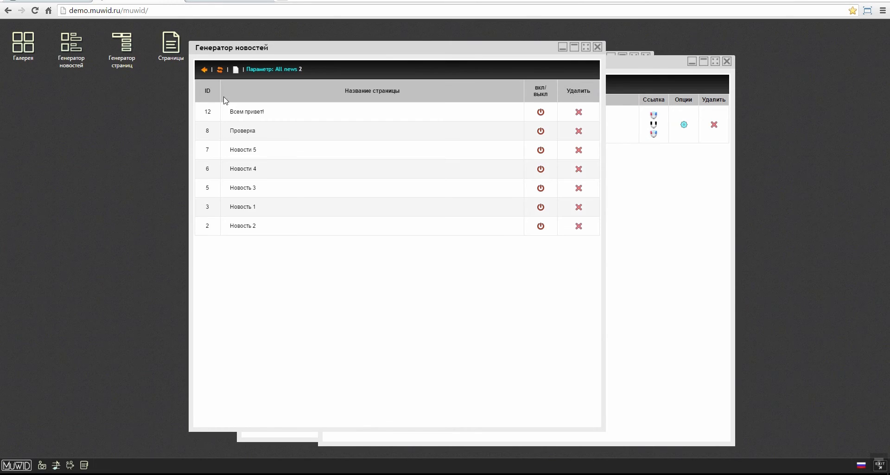
Reload the "Всем привет!" article on the demo site, and view its image there and in the news list.
left_click(216, 3)
key("F5")
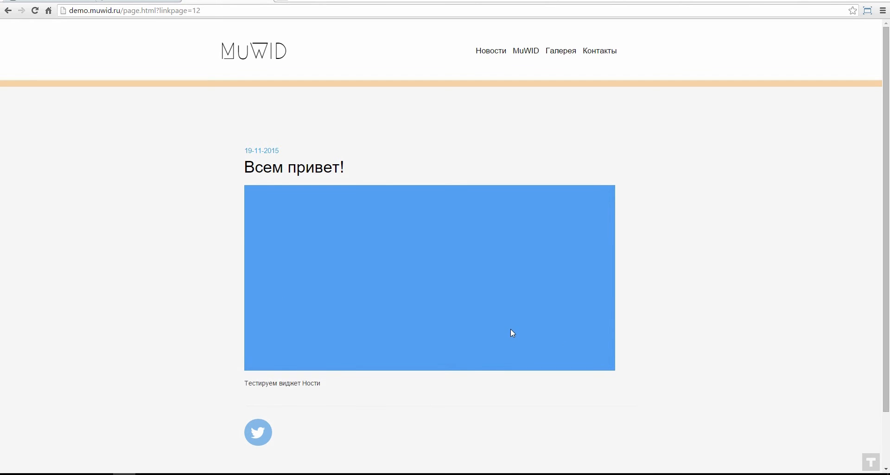
left_click(492, 53)
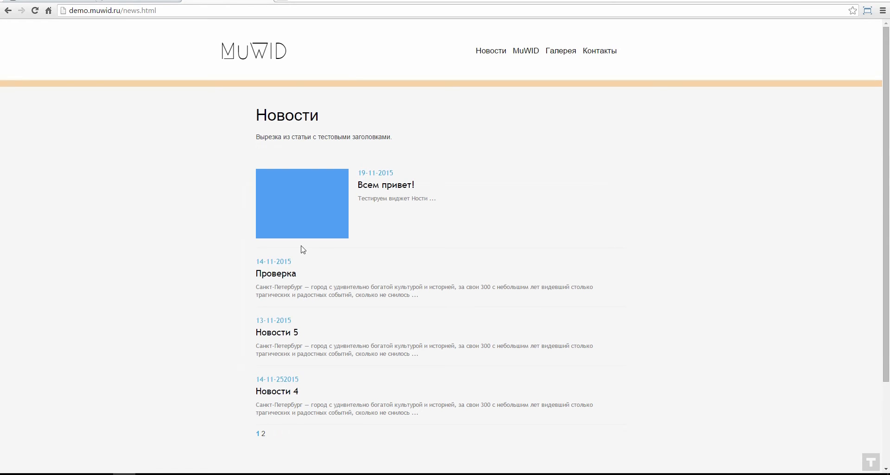
left_click(320, 204)
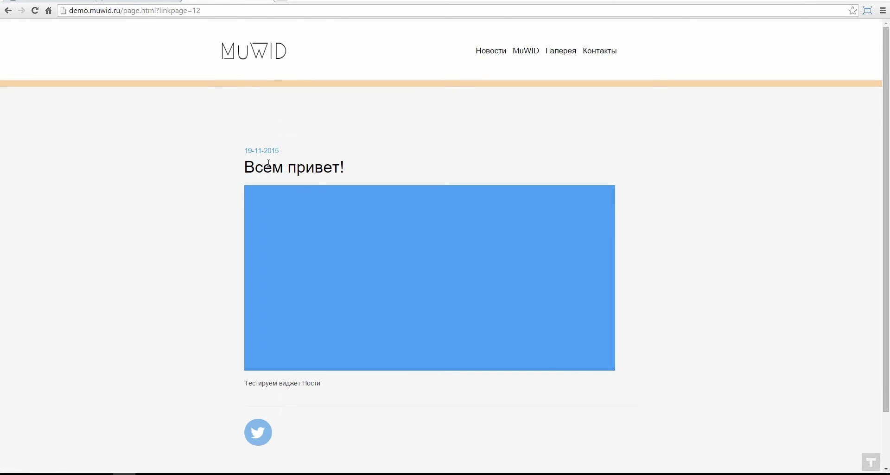
left_click(490, 59)
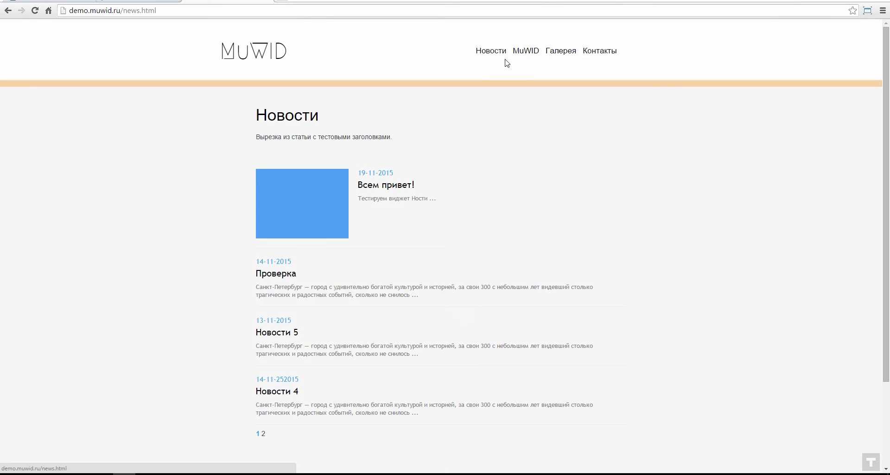
Examine the MuWID submenu and how the news list moves relative to the fixed header on the news page.
mouse_move(526, 56)
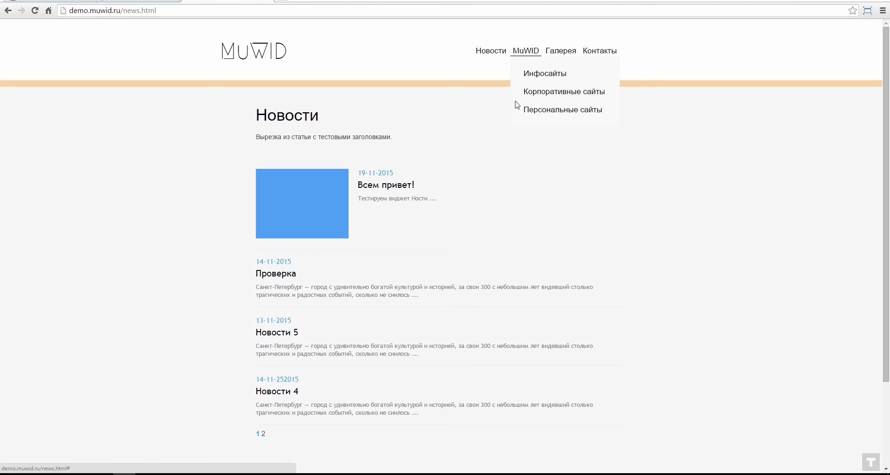
scroll(398, 258, "down", 3)
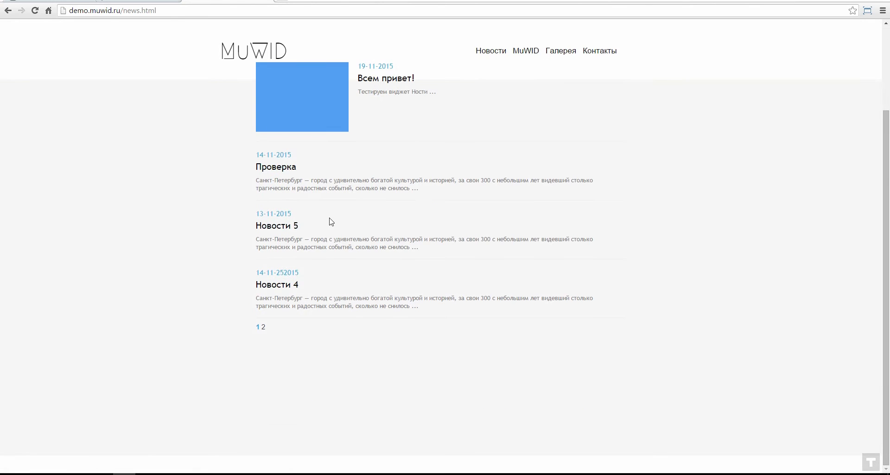
scroll(332, 222, "up", 3)
scroll(141, 152, "down", 3)
scroll(511, 278, "up", 3)
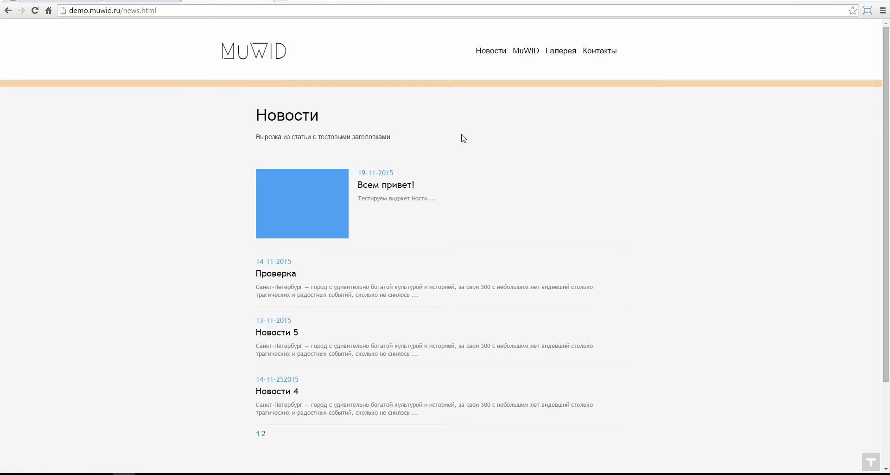
scroll(459, 189, "down", 3)
scroll(459, 189, "up", 3)
scroll(410, 165, "down", 3)
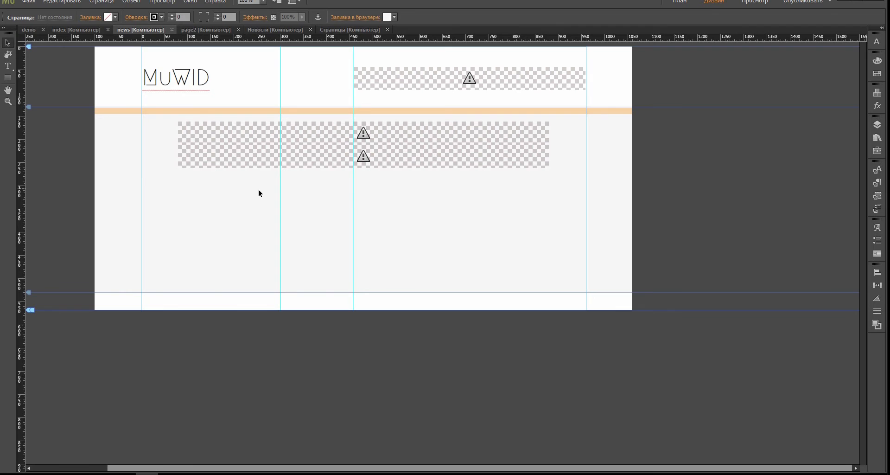
Switch to Adobe Muse and move the news page's lower MuWID widget from the header layer to the body layer.
left_click(261, 155)
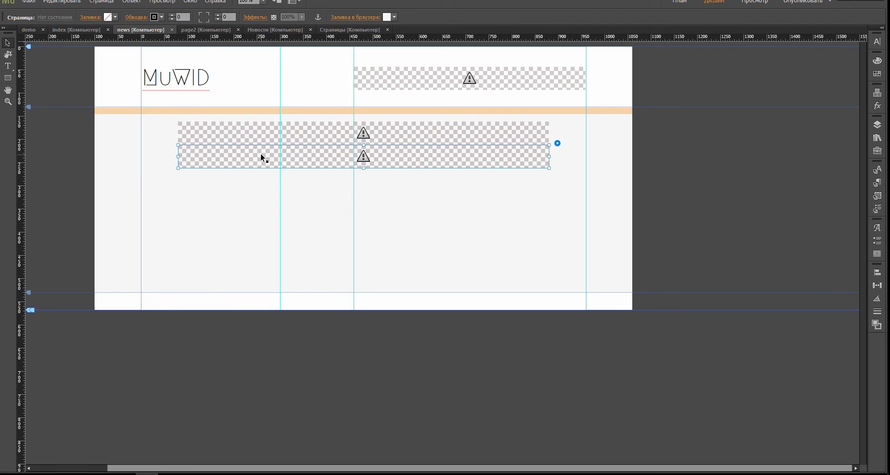
left_click(877, 124)
left_click(784, 129)
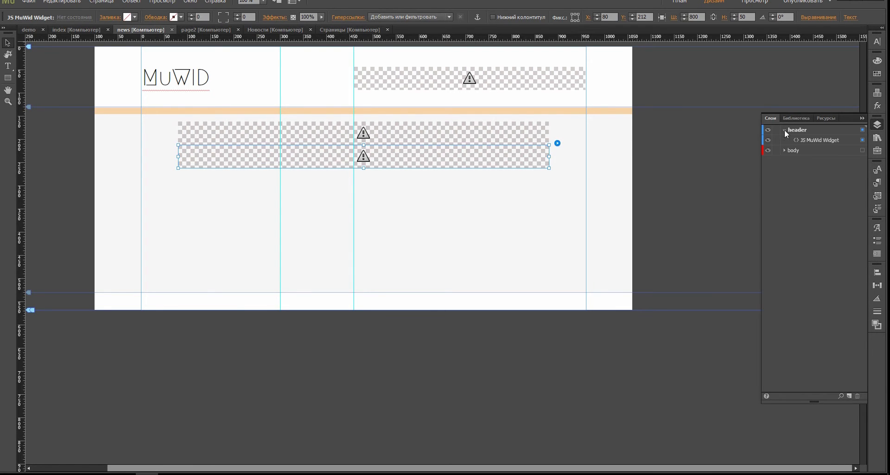
left_click_drag(812, 141, 810, 161)
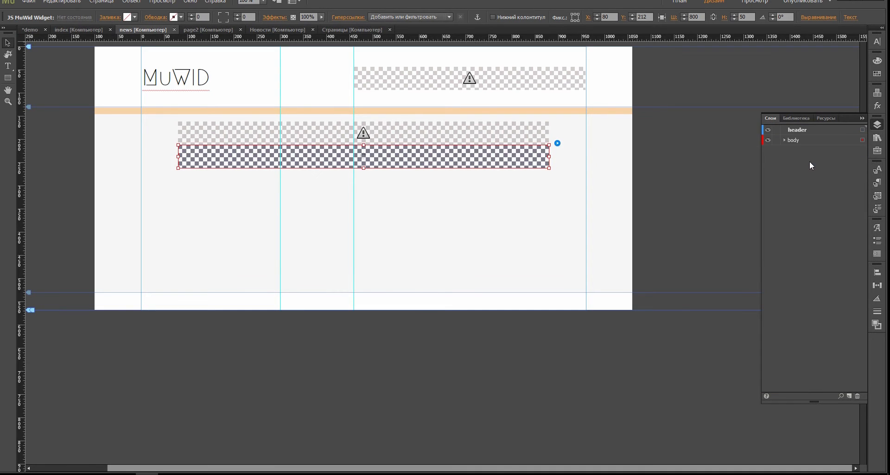
Upload the updated site to the FTP server.
left_click(69, 152)
left_click(29, 2)
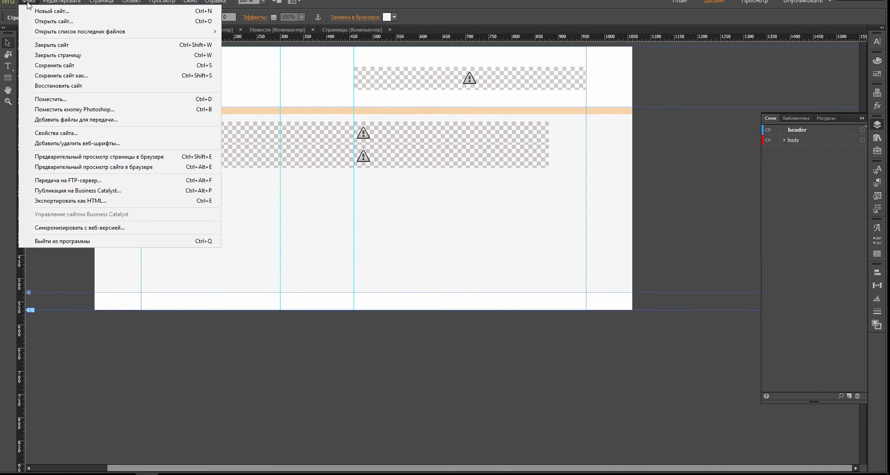
left_click(63, 182)
left_click(541, 270)
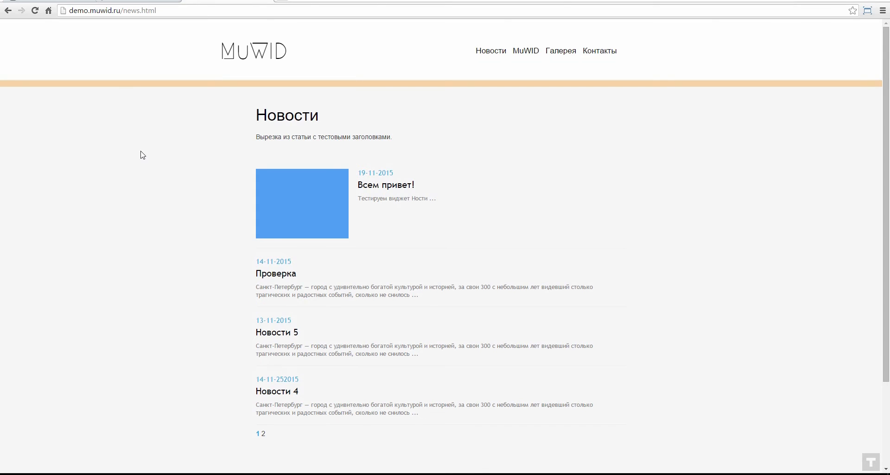
Reload the news page on the demo site and check how the list passes beneath the header.
left_click(35, 10)
scroll(159, 231, "down", 2)
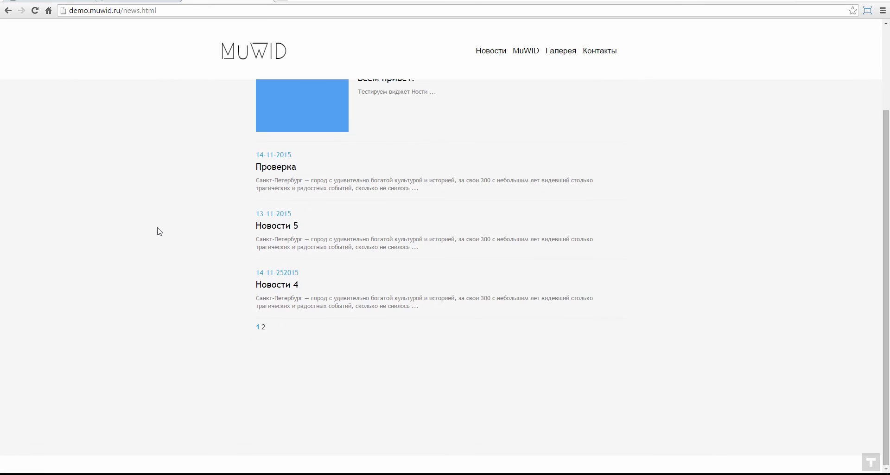
scroll(161, 231, "up", 2)
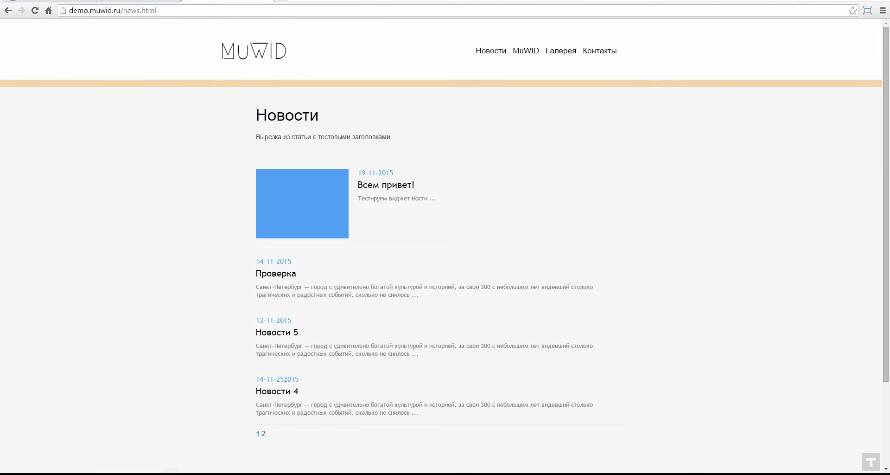
Switch to Adobe Muse, close the FTP transfer notice, revisit the demo site's news page, and reopen the news page from Muse's site plan.
left_click(147, 474)
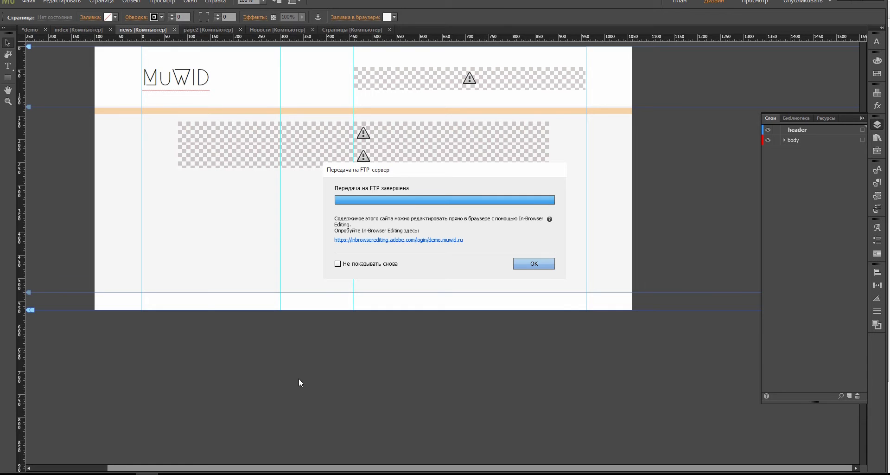
left_click(533, 266)
left_click(32, 31)
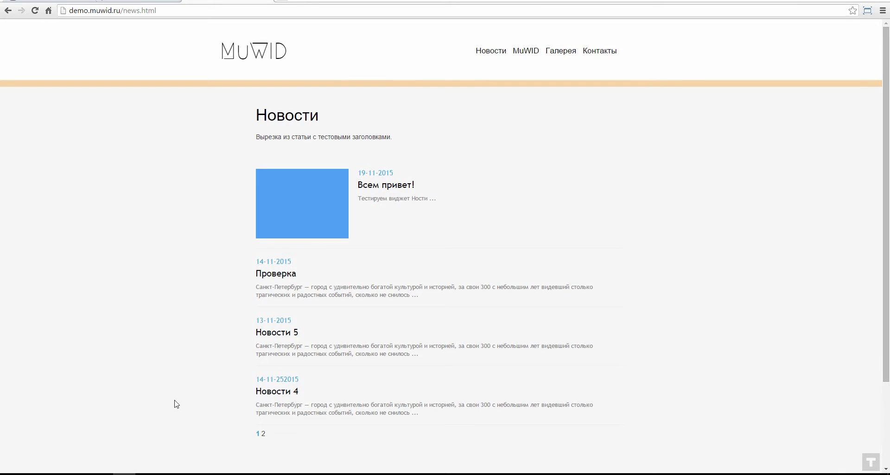
left_click(479, 57)
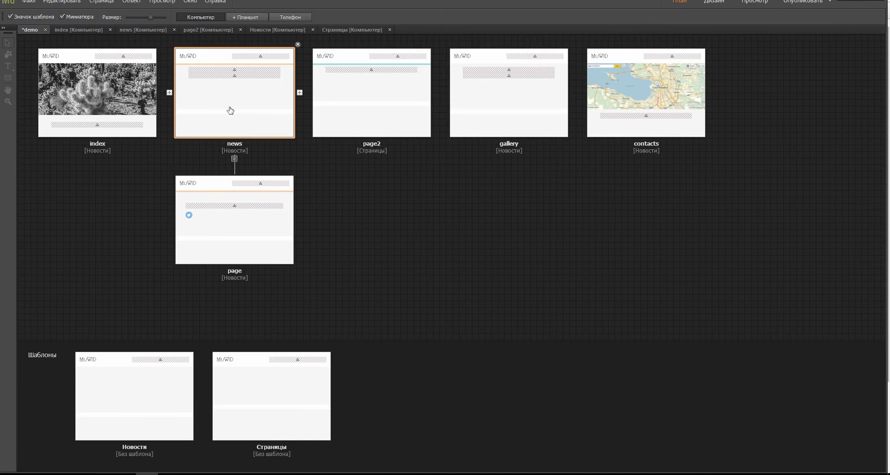
double_click(230, 111)
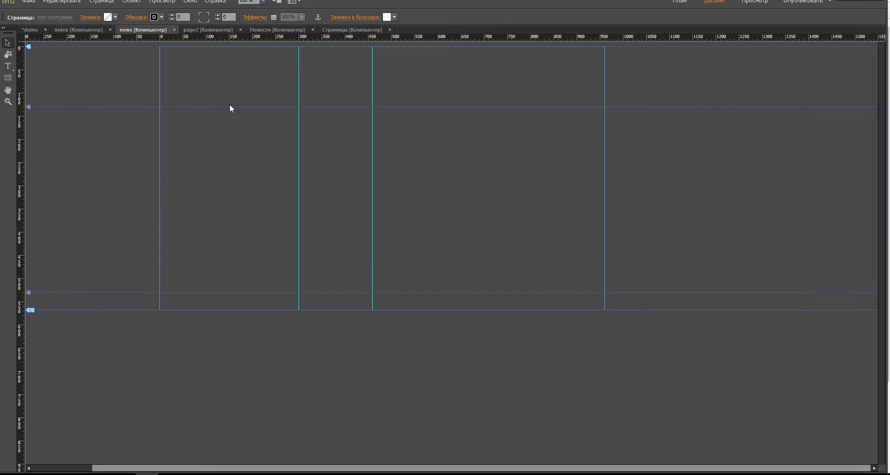
Open the "page" subpage from the site plan and compare it with the "Всем привет!" article on the demo site.
left_click(29, 30)
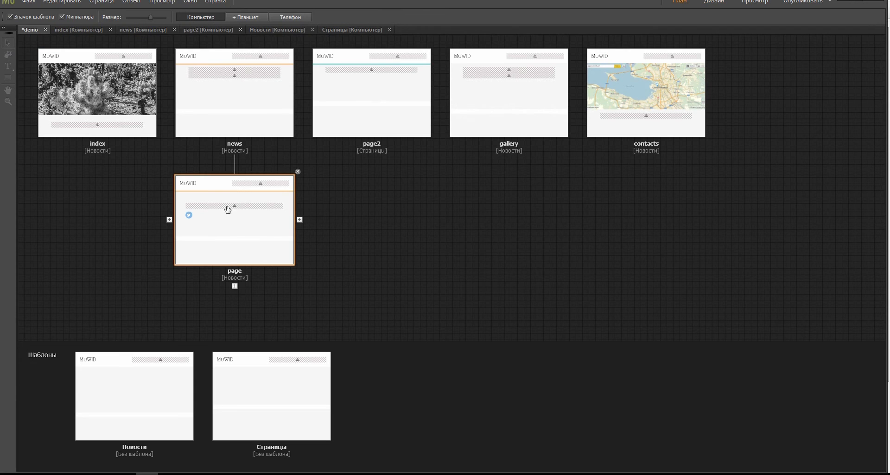
double_click(227, 207)
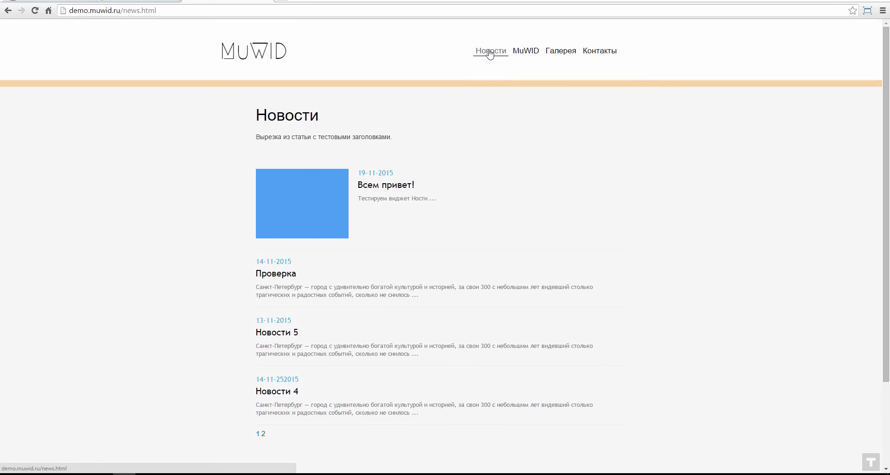
left_click(391, 186)
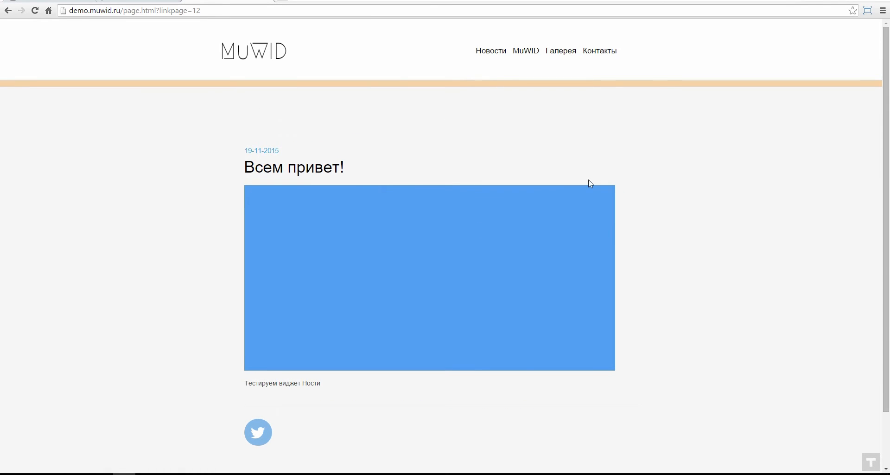
scroll(729, 249, "down", 1)
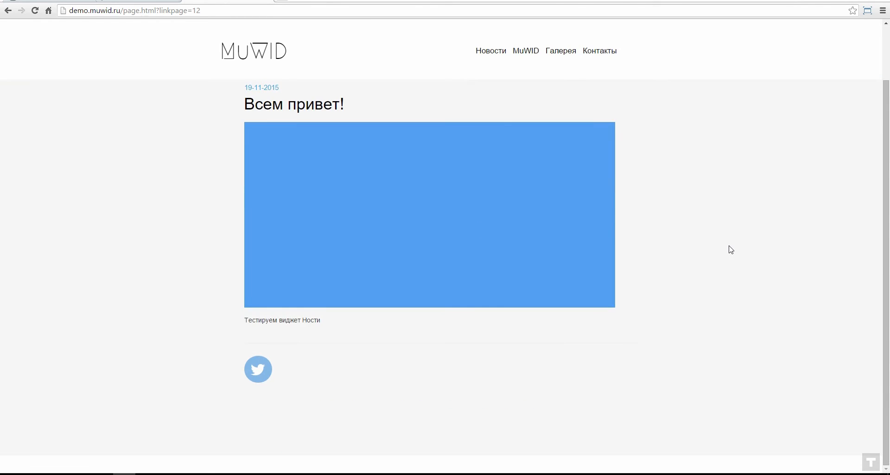
scroll(729, 249, "up", 1)
left_click(146, 473)
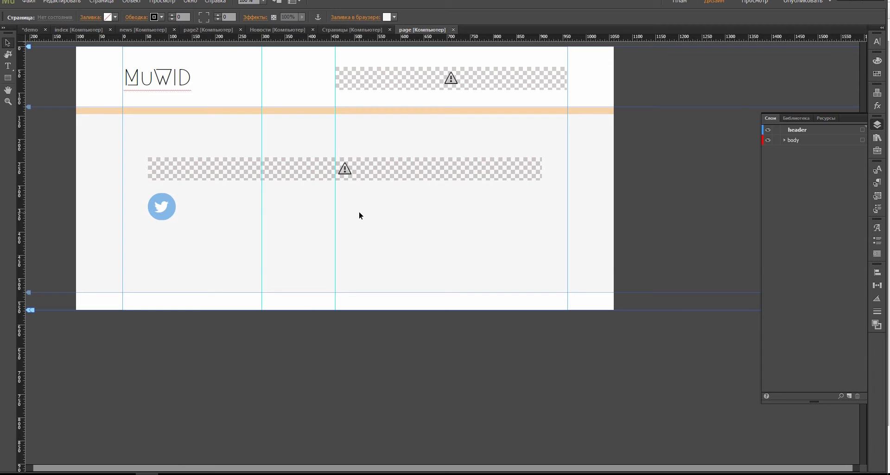
Select the Twitter button on the subpage to inspect its placement below the MuWID widget, and deselect it.
left_click(173, 204)
left_click(190, 177)
left_click(165, 207)
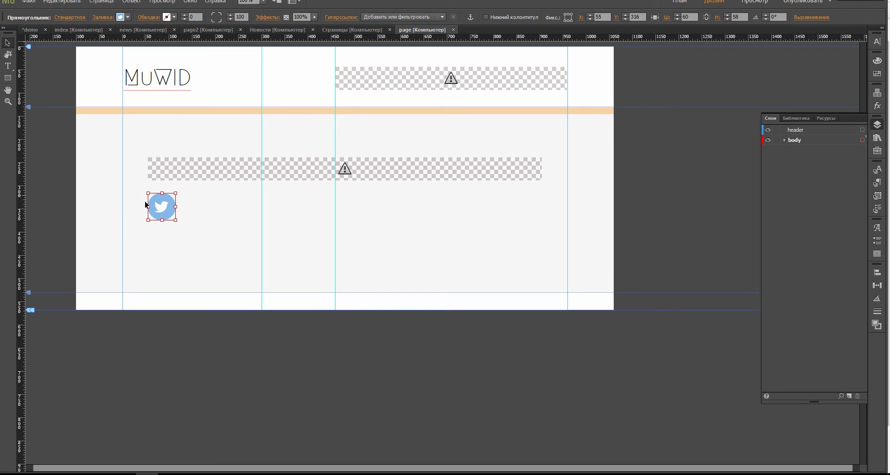
left_click(233, 220)
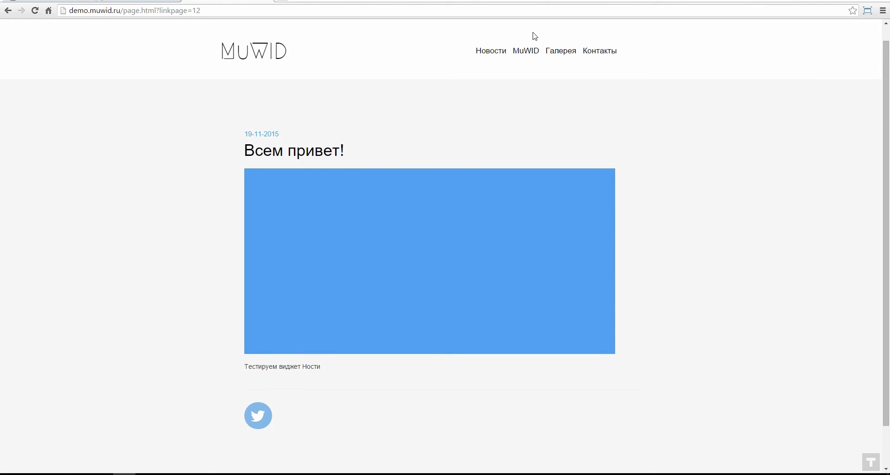
View the Инфосайты page on the demo site, glance at the MuWID admin panel, and return to Adobe Muse.
mouse_move(526, 53)
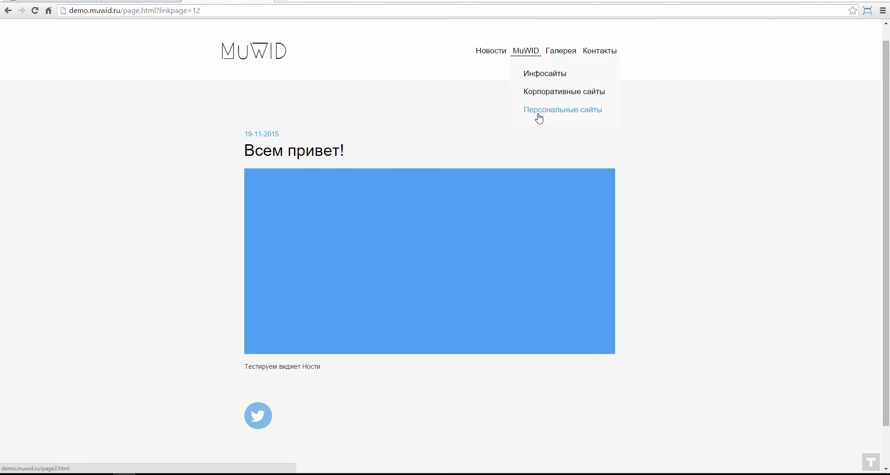
left_click(539, 78)
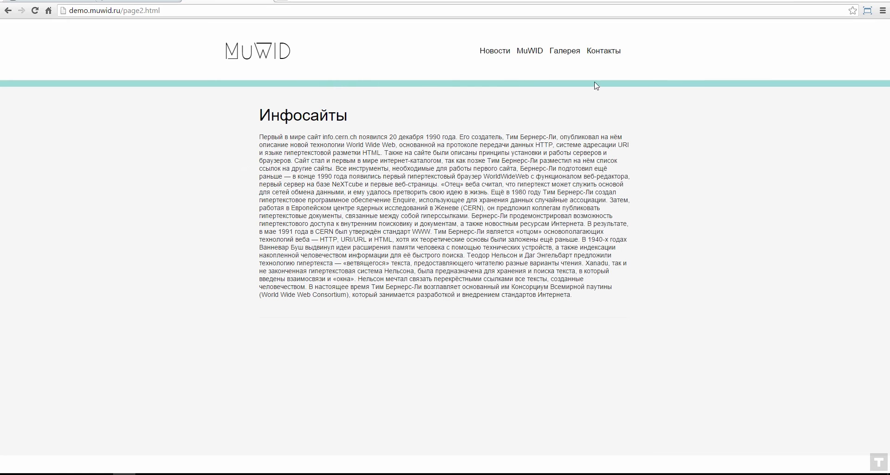
left_click(140, 5)
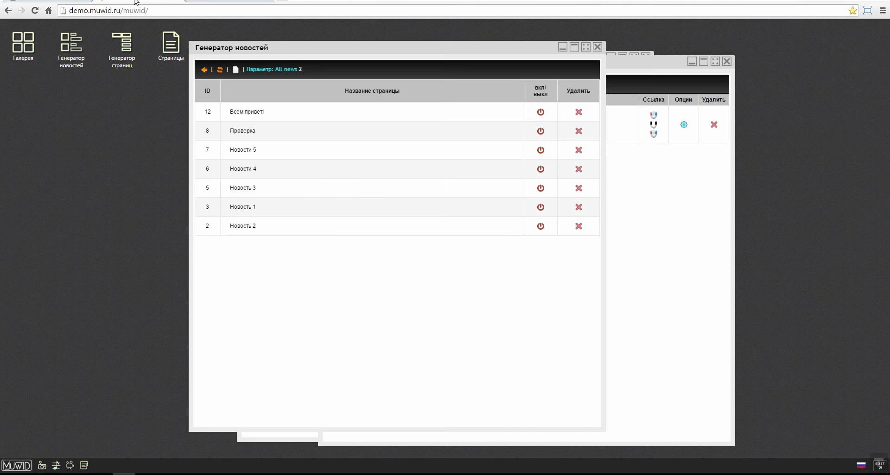
left_click(147, 474)
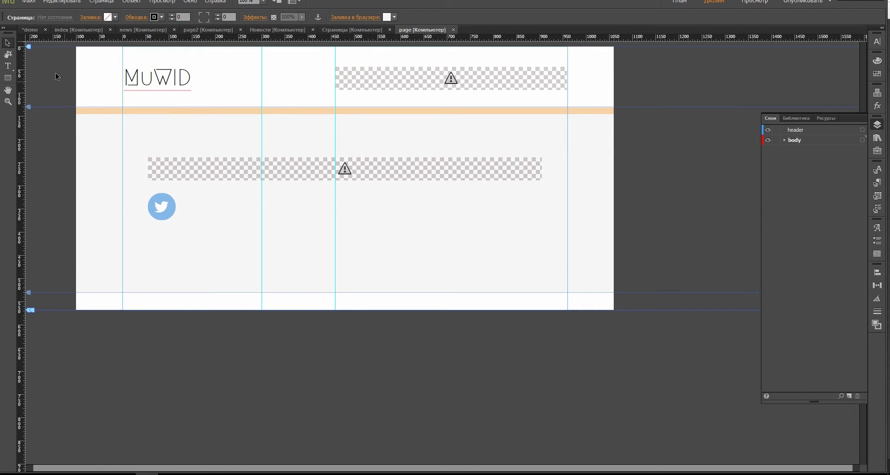
Open the news and page2 layouts from the site plan and compare the coloured strips beneath their headers.
left_click(30, 29)
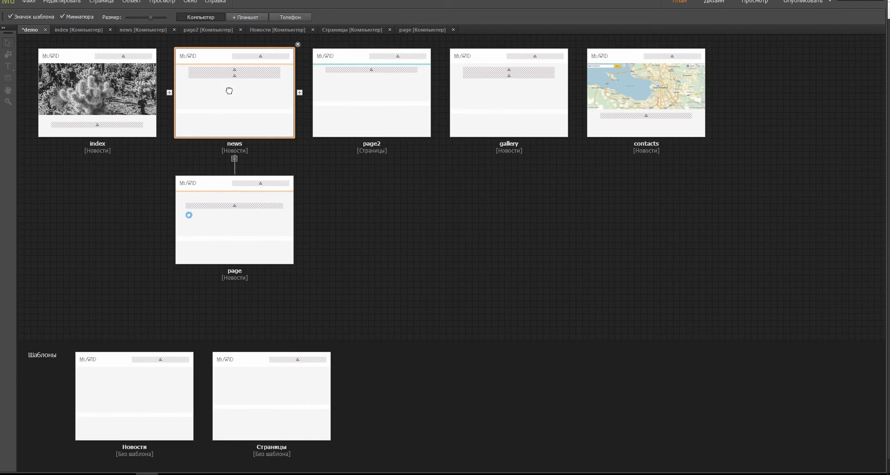
double_click(229, 90)
left_click(153, 111)
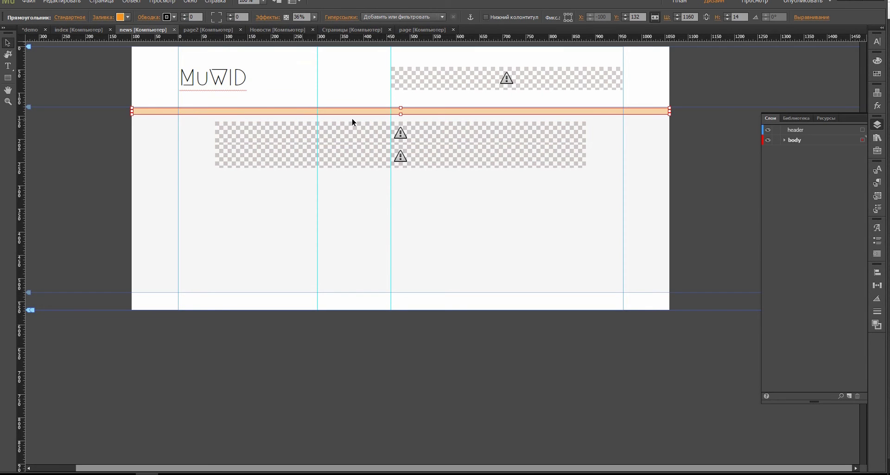
left_click(31, 30)
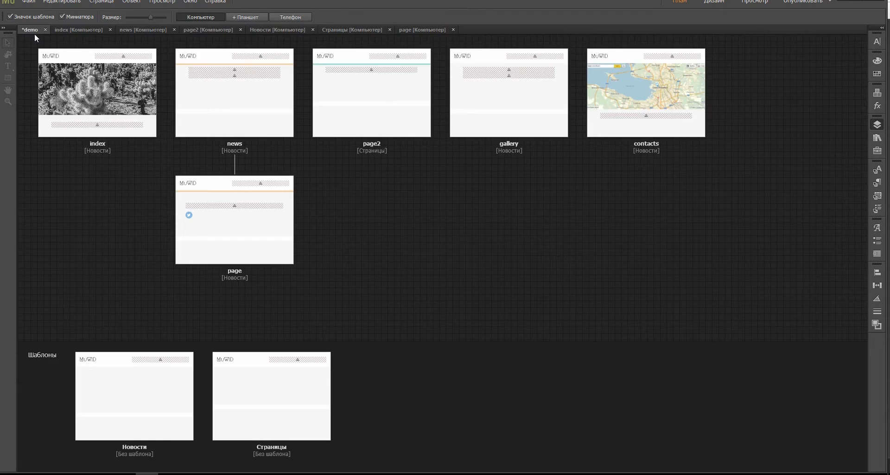
double_click(344, 97)
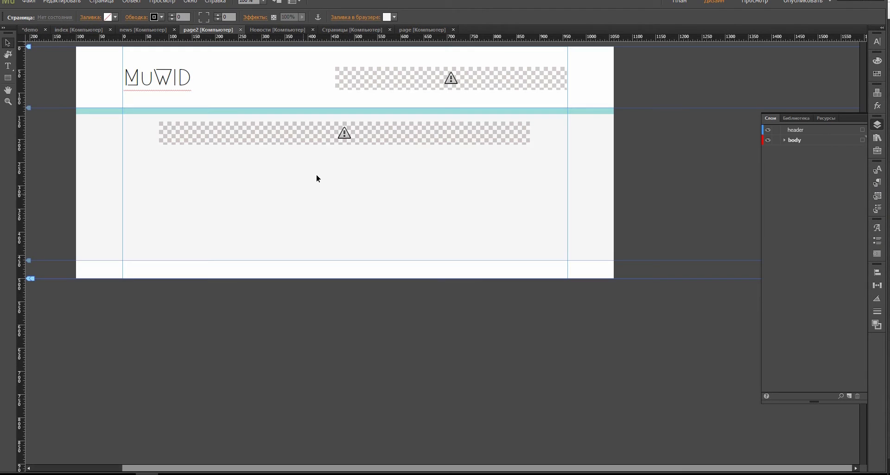
left_click(103, 112)
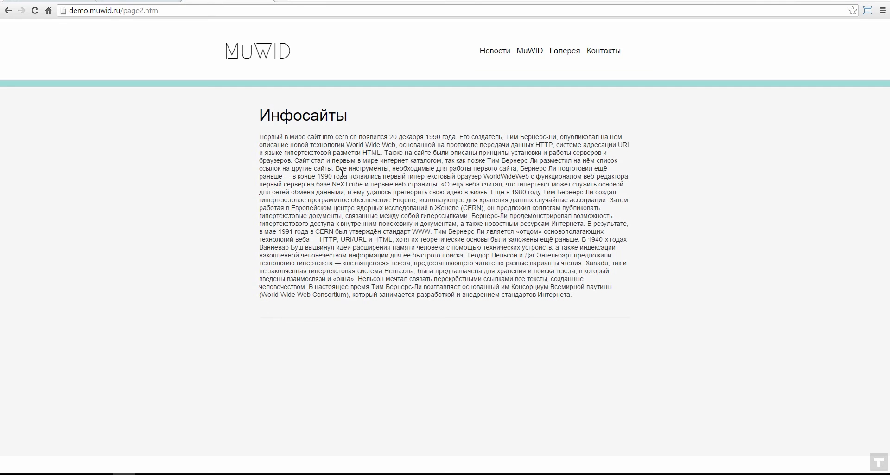
Browse the subpages of the demo site's MuWID menu, including Персональные сайты and Корпоративные сайты.
mouse_move(530, 52)
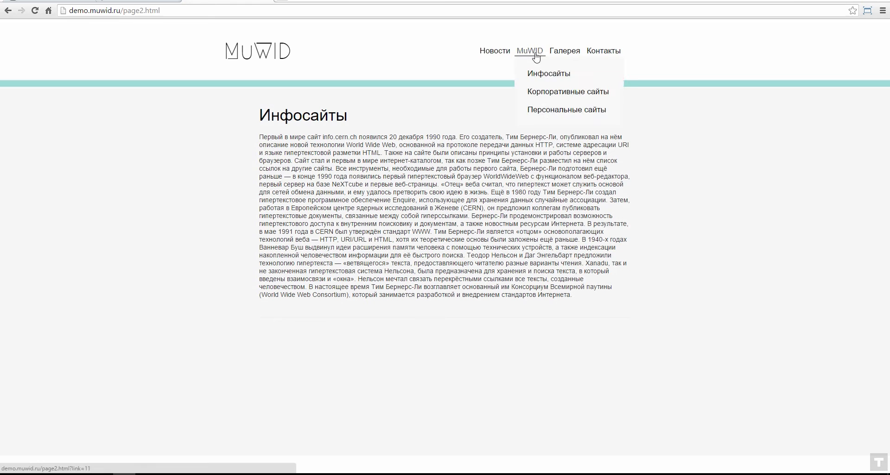
left_click(538, 92)
left_click(545, 73)
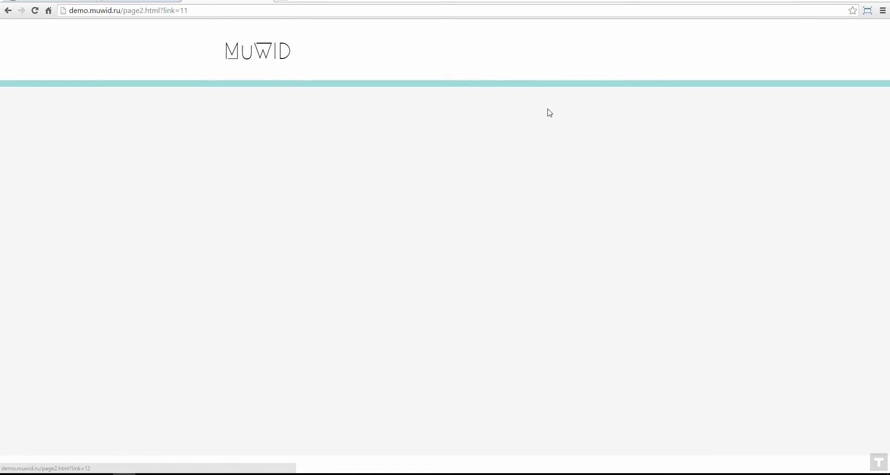
mouse_move(534, 72)
left_click(545, 112)
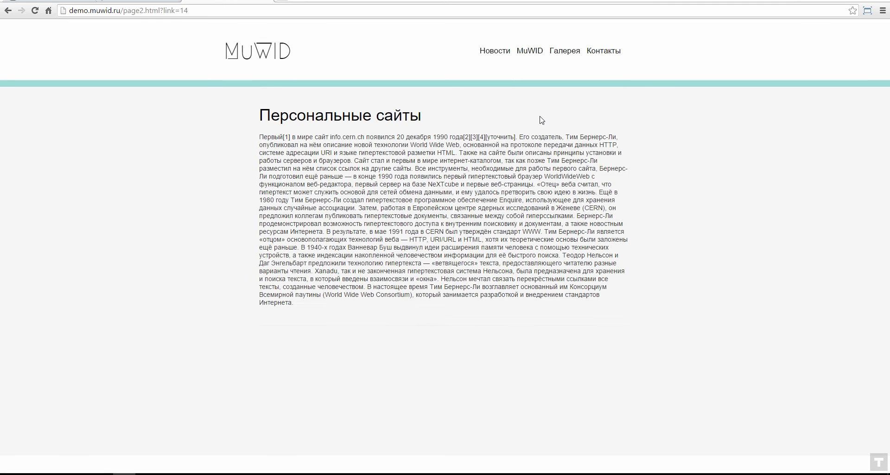
mouse_move(530, 54)
left_click(538, 92)
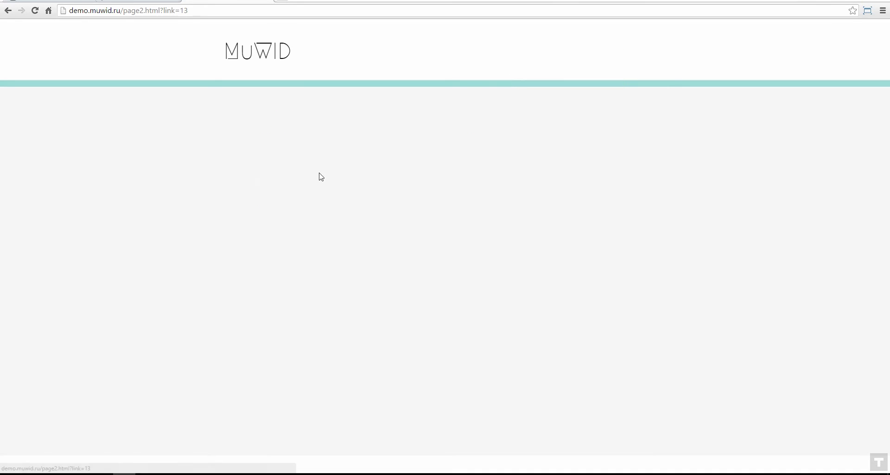
Check the page structure in Muse's site plan, and revisit Инфосайты and Корпоративные сайты on the demo site.
left_click(148, 473)
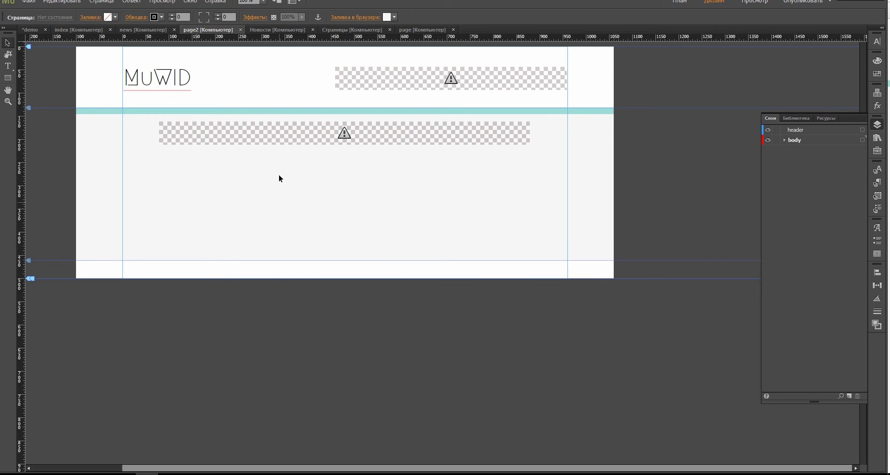
left_click(31, 29)
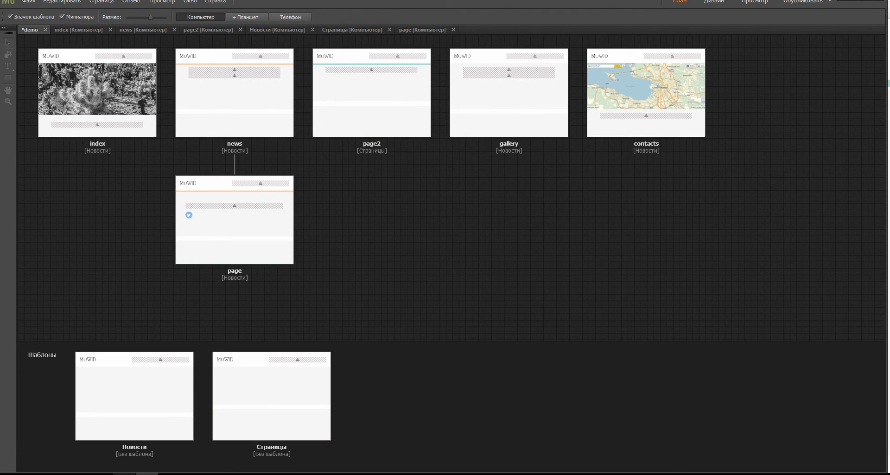
left_click(124, 473)
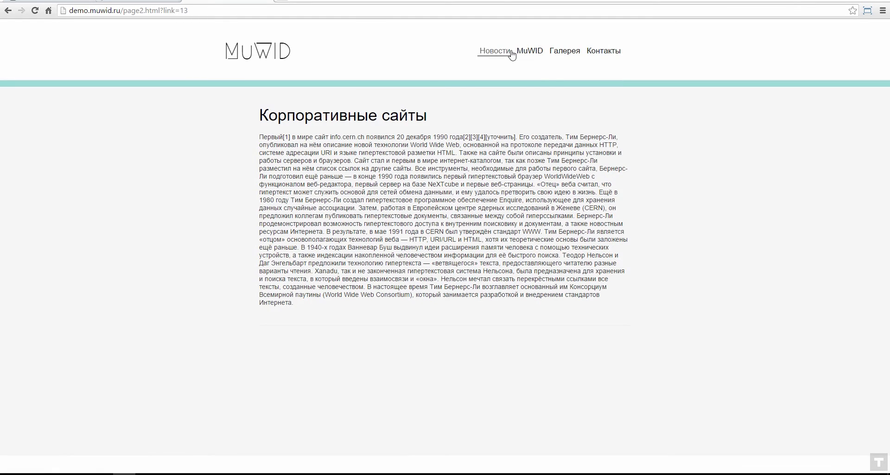
mouse_move(530, 52)
left_click(552, 71)
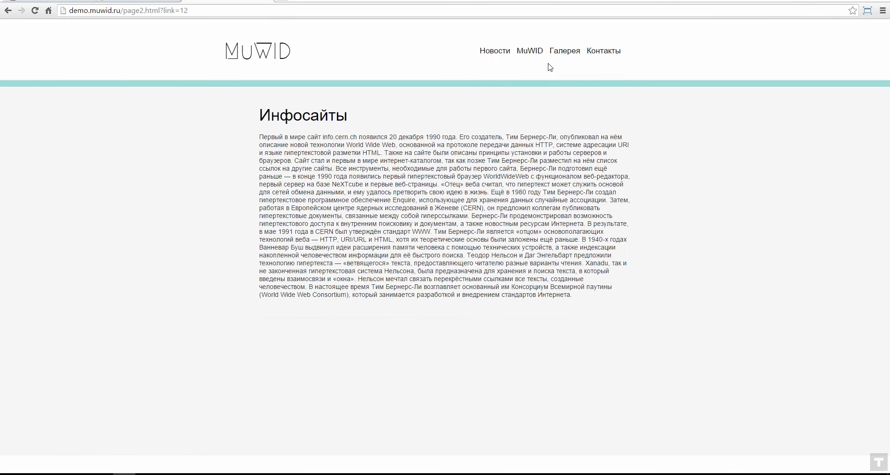
left_click(532, 89)
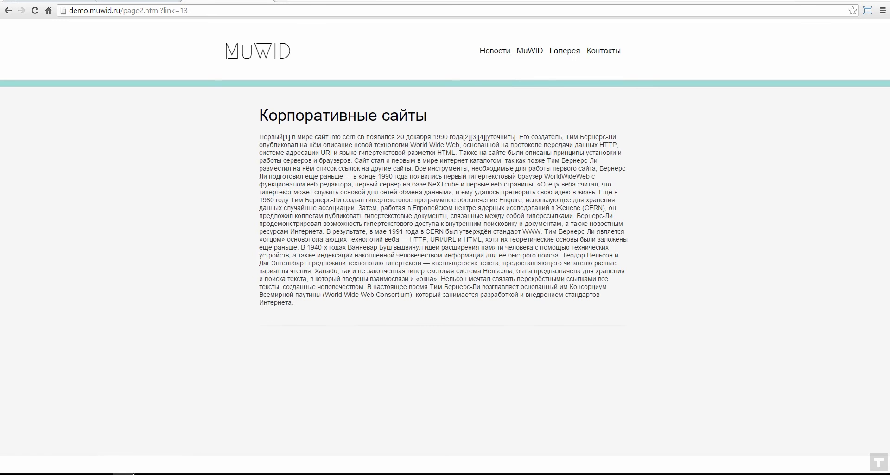
mouse_move(124, 473)
Switch to the MuWID admin panel and close all its open windows.
left_click(147, 2)
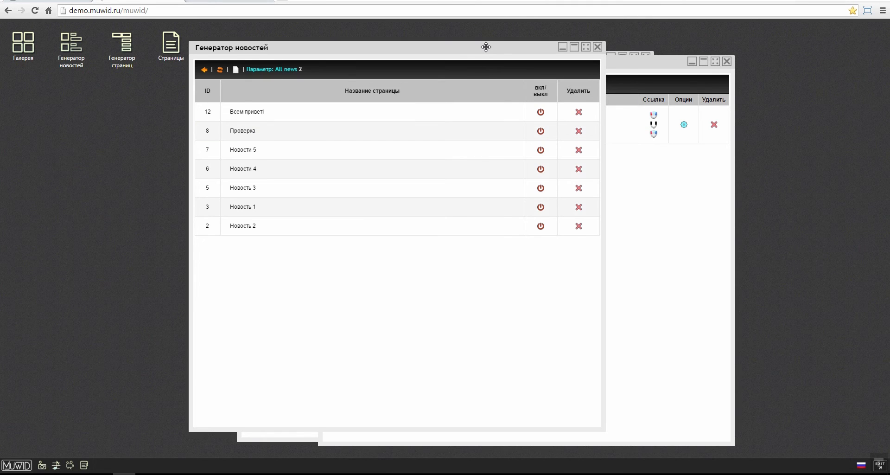
left_click_drag(486, 47, 532, 47)
left_click(642, 47)
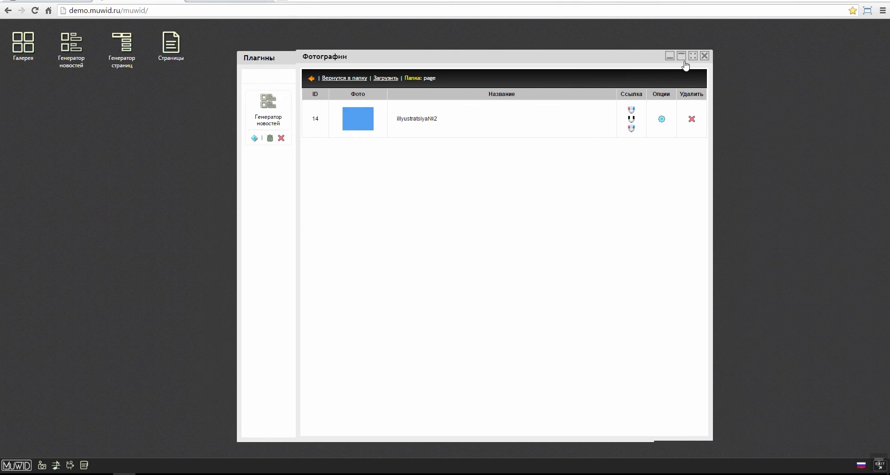
left_click(704, 55)
left_click(650, 56)
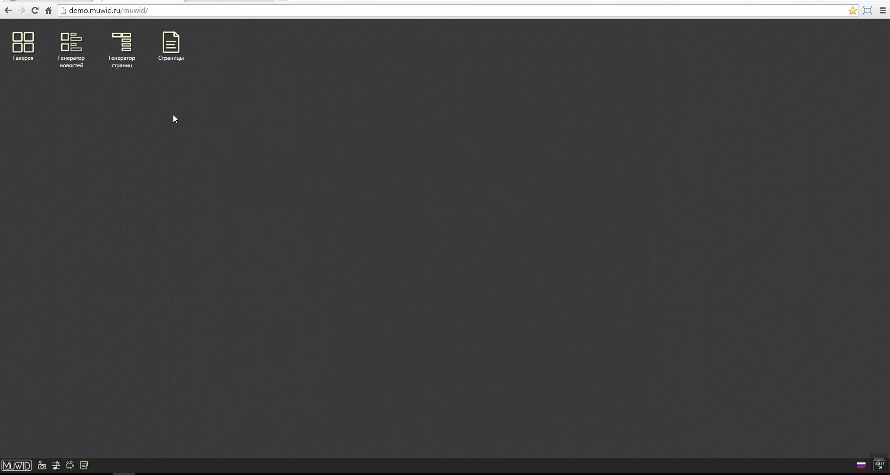
Open Генератор новостей, reposition its window, and compare its menu tree with the demo site's navigation.
double_click(73, 50)
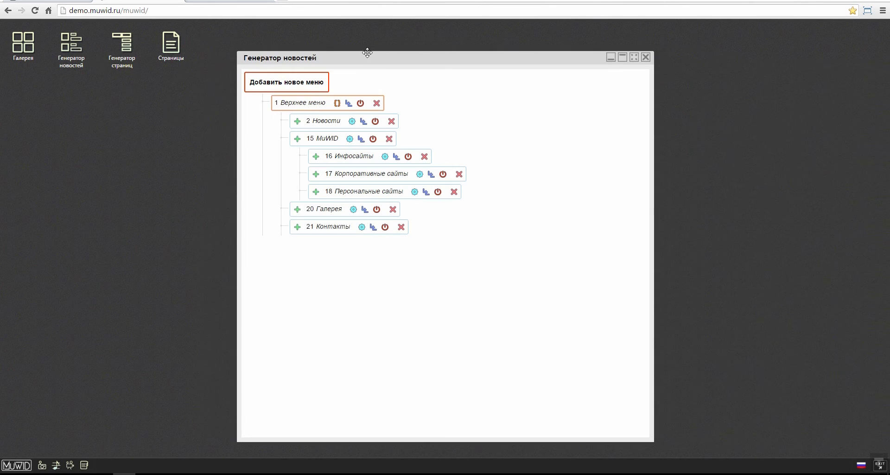
left_click_drag(368, 52, 345, 33)
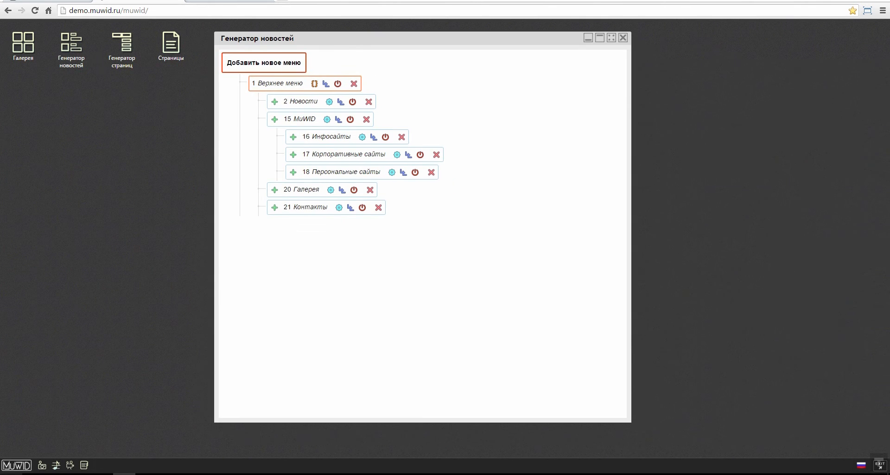
left_click(14, 466)
left_click_drag(338, 38, 376, 44)
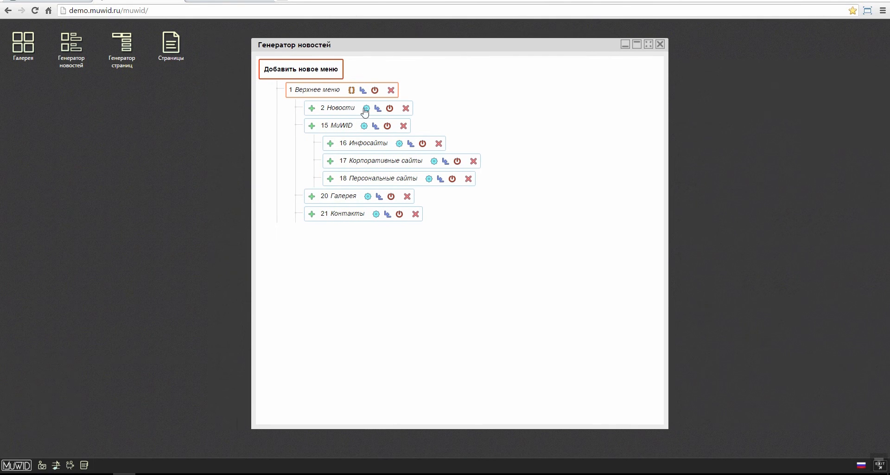
left_click(248, 2)
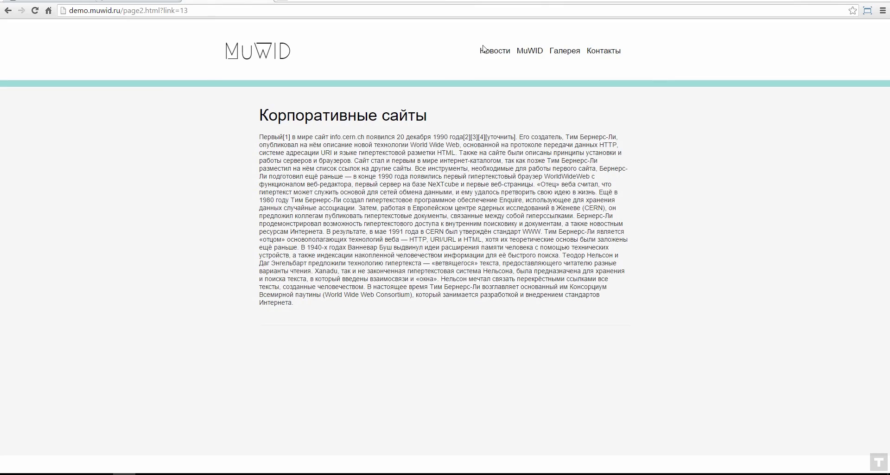
left_click(149, 1)
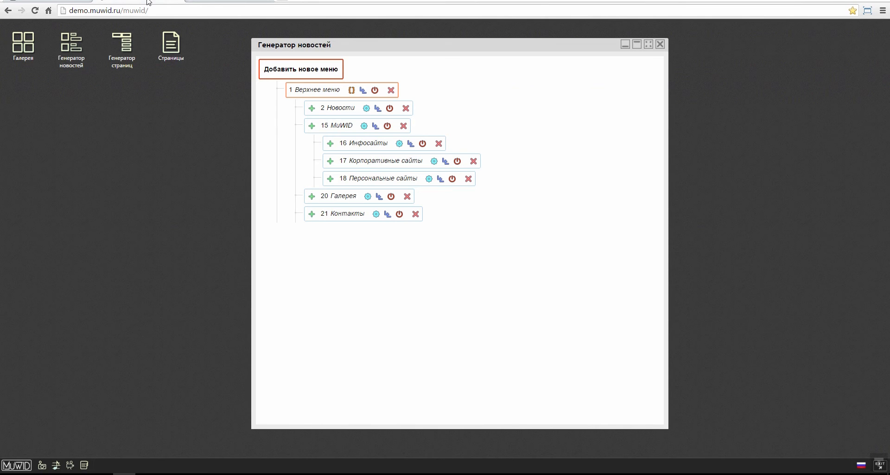
Add a link under MuWID in Генератор новостей and name it "Всем привет!".
left_click(376, 129)
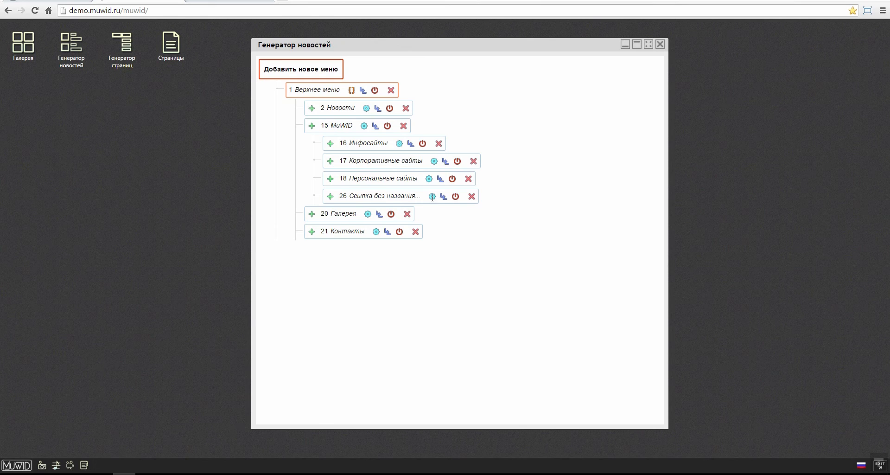
left_click(432, 197)
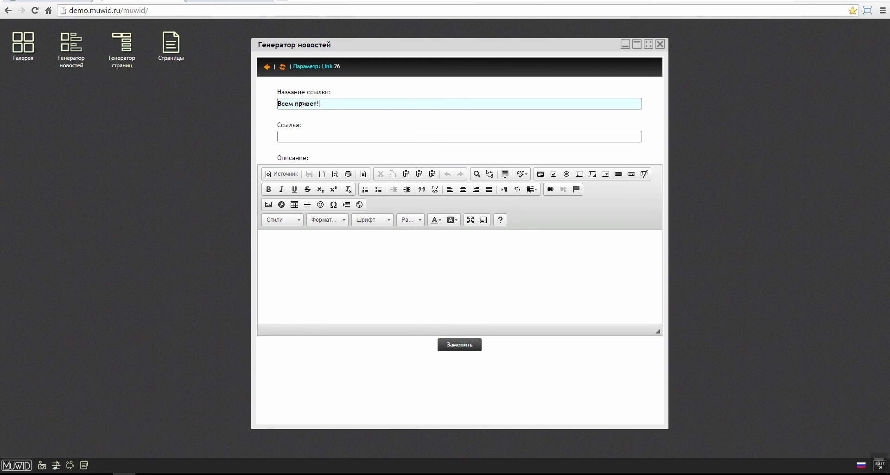
left_click(456, 347)
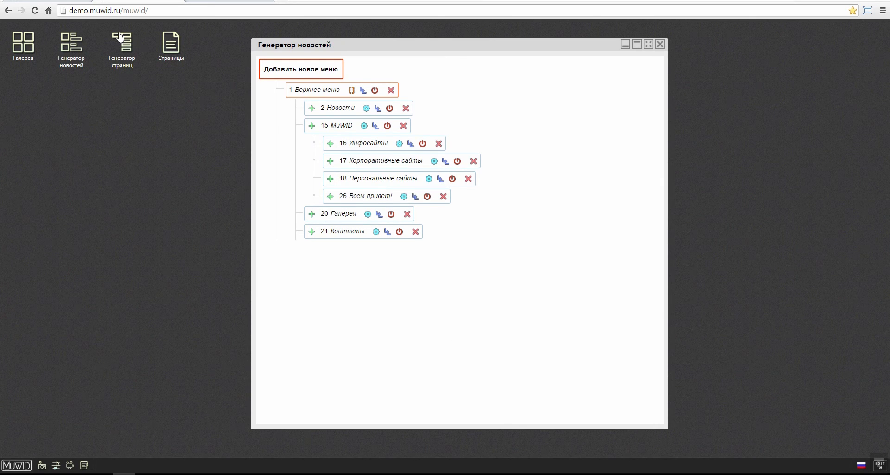
Open Генератор страниц and arrange its window side by side with Генератор новостей.
double_click(136, 45)
left_click_drag(312, 97, 131, 48)
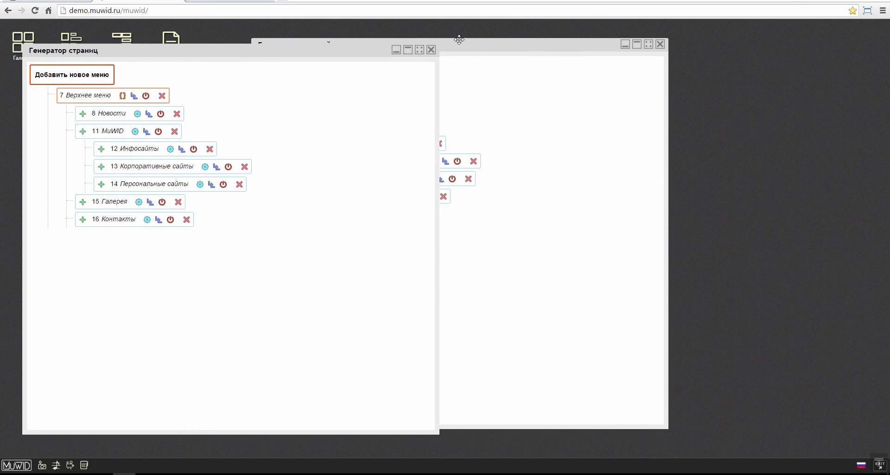
left_click_drag(459, 40, 666, 48)
left_click_drag(264, 52, 294, 57)
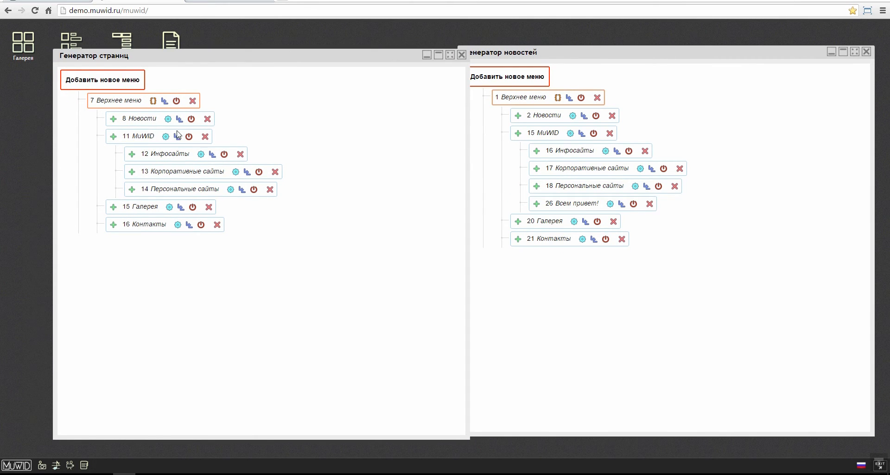
Add a link under MuWID in Генератор страниц and name it "Всем привет".
left_click(132, 190)
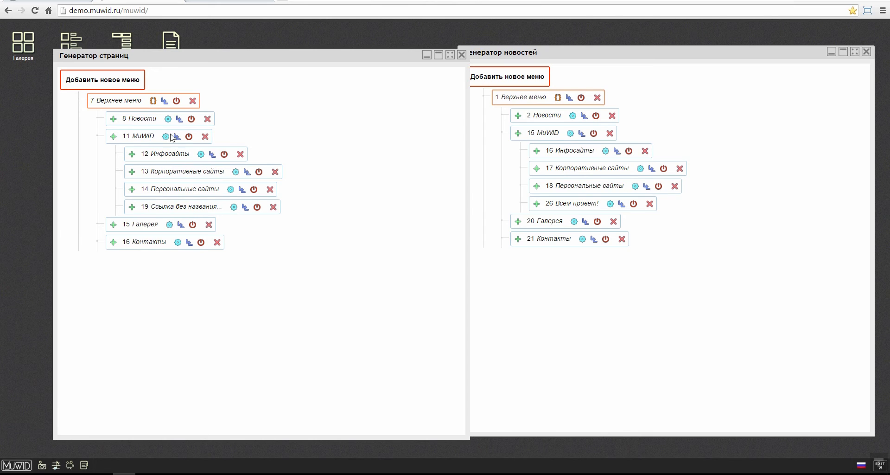
left_click(234, 207)
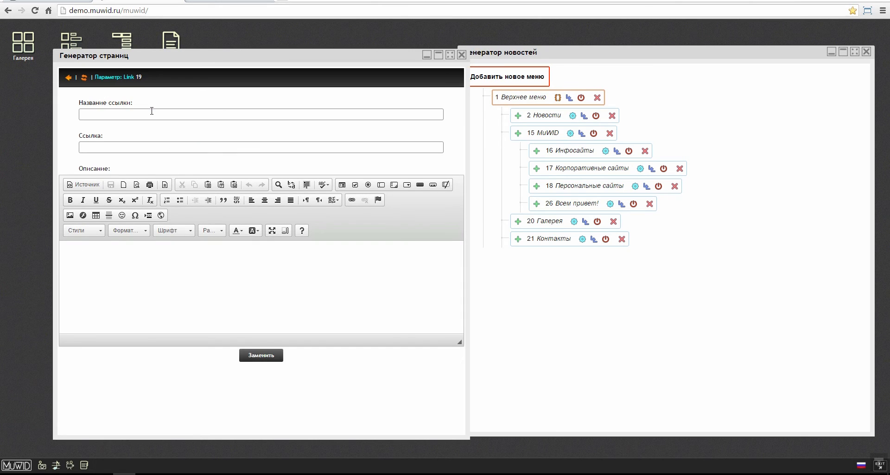
type("Всем привет")
left_click(250, 356)
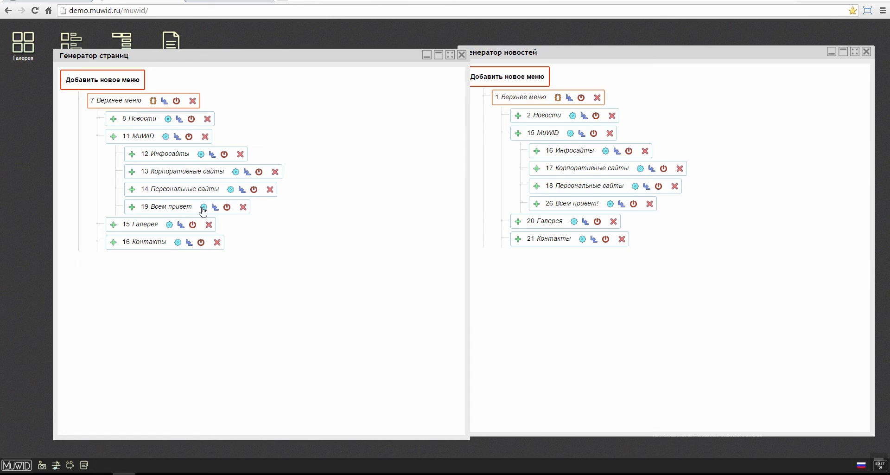
Create a page for the Всем привет link in Генератор страниц, titled "Всем привет" with the description "Тестируем плагин старницы.", and save it.
left_click(171, 206)
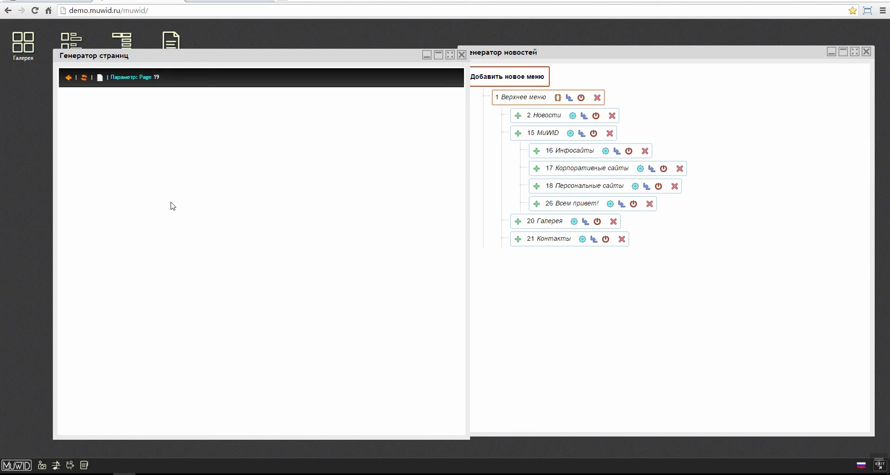
left_click(99, 78)
left_click(115, 120)
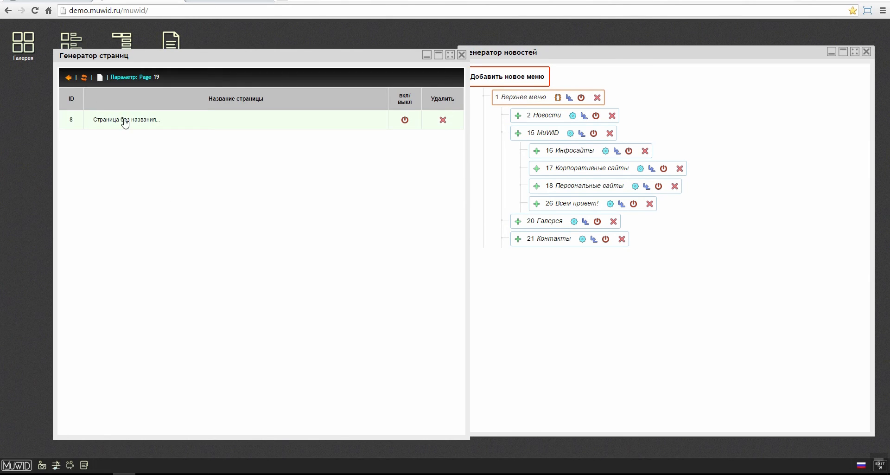
type("Всем привет")
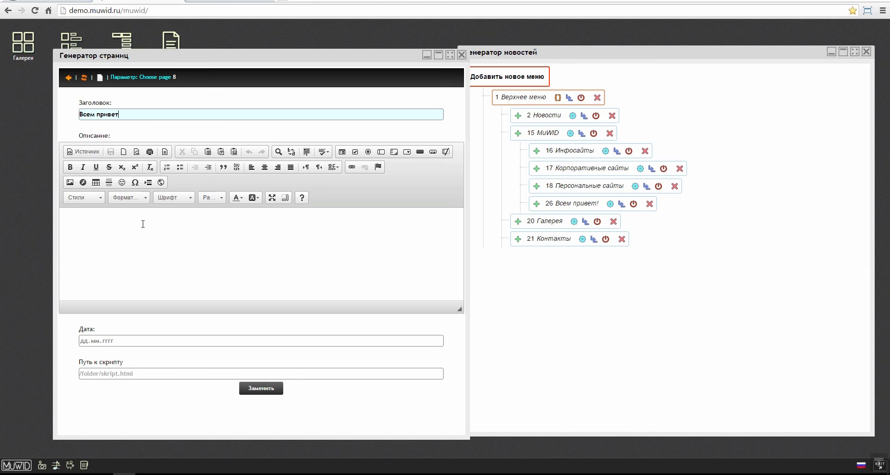
left_click(142, 224)
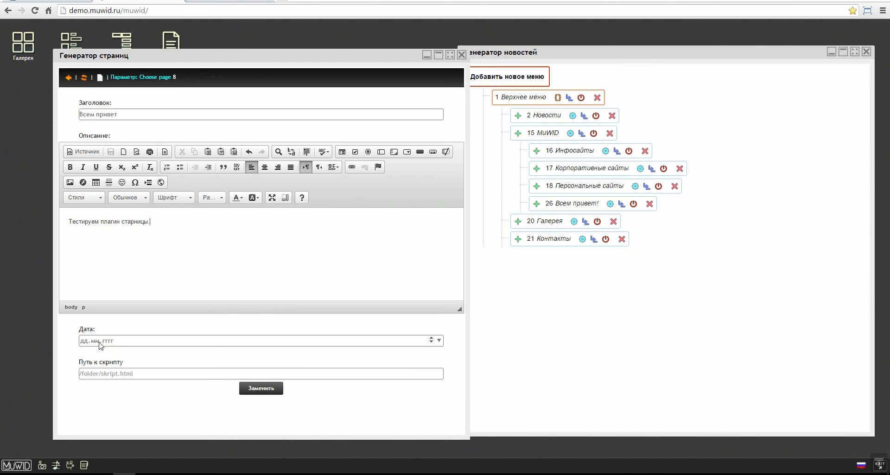
left_click(261, 392)
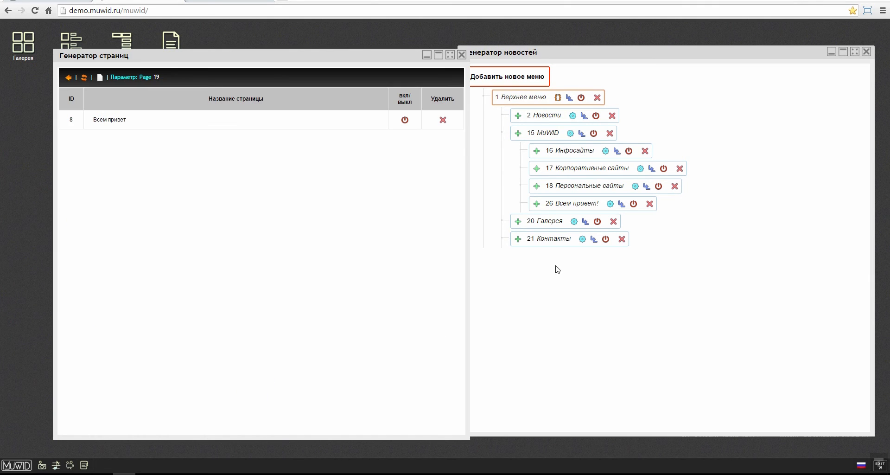
Create a page for the Всем привет! link in Генератор новостей, titled "Всем привет" with the description "Тетсируем плагин старницы", and save it.
left_click(575, 204)
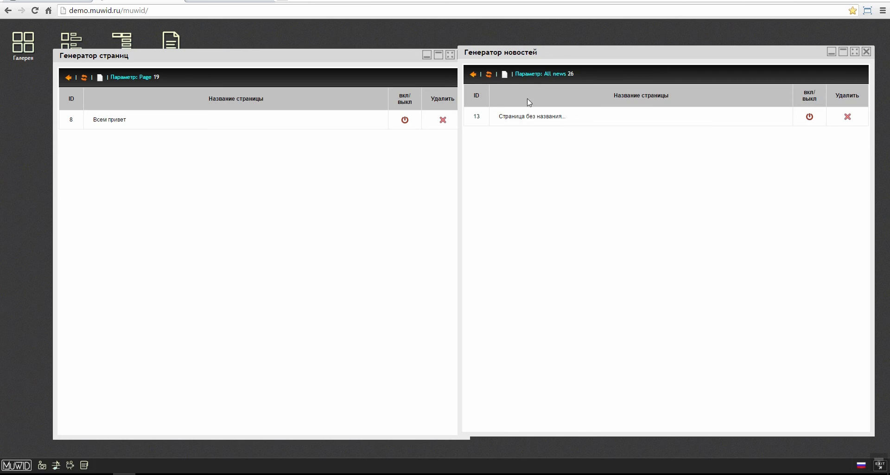
left_click(528, 119)
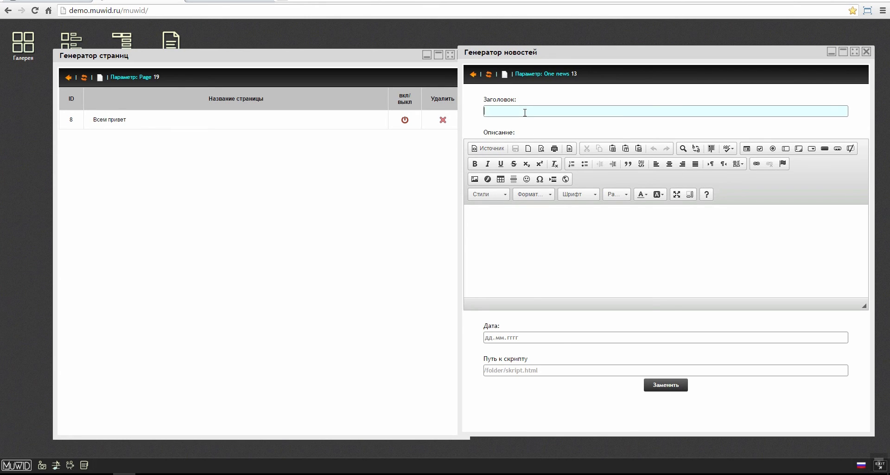
type("Всем привет")
left_click(520, 224)
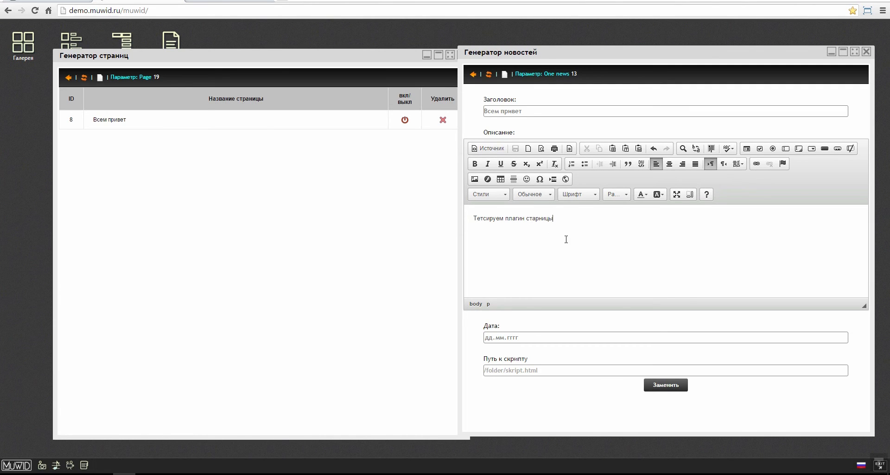
left_click(667, 384)
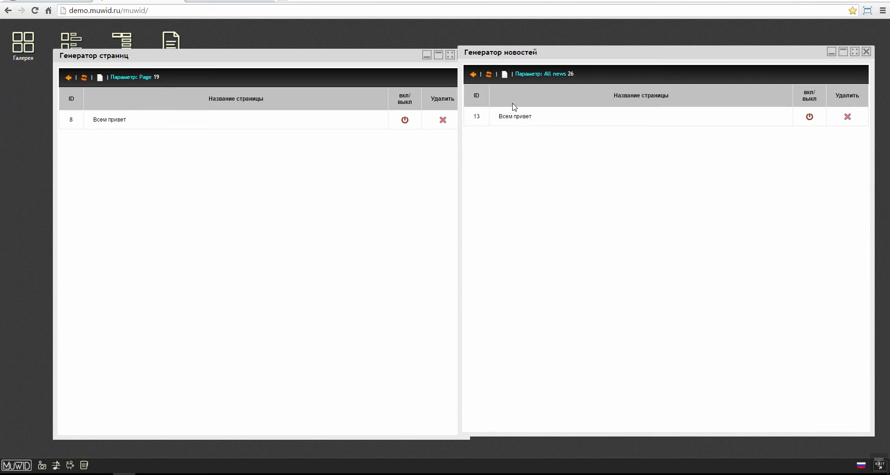
Open the Всем привет page from the demo site's MuWID menu and review its heading and text.
left_click(515, 116)
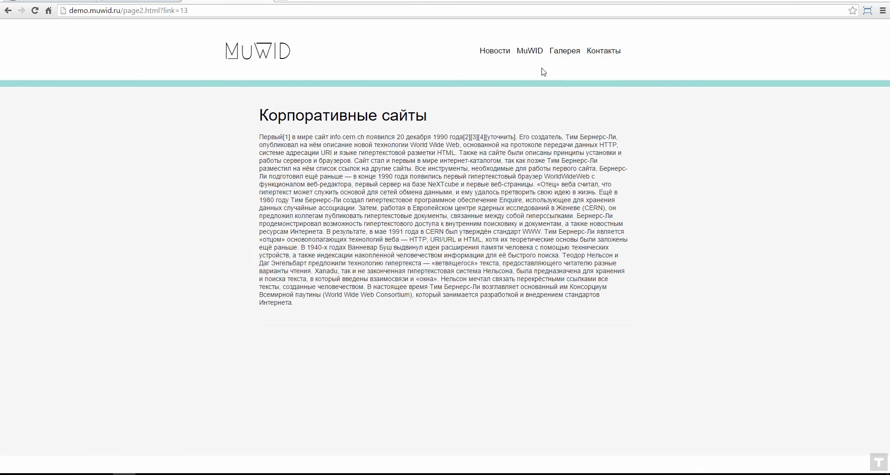
mouse_move(533, 52)
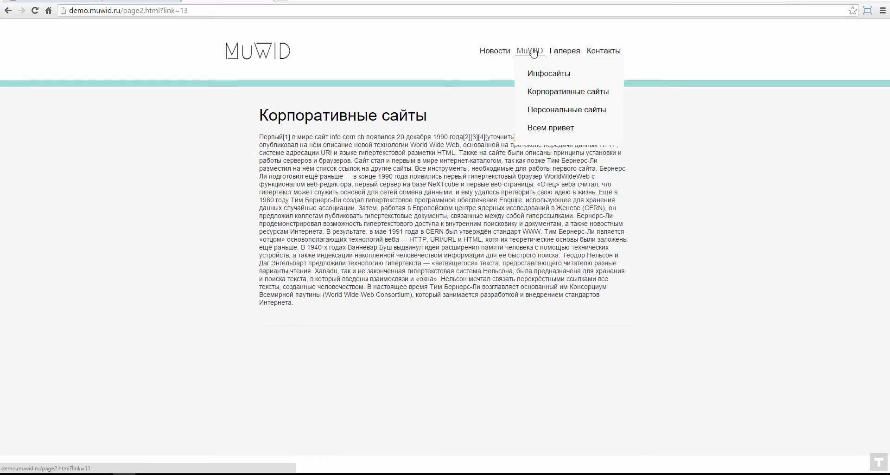
left_click(547, 132)
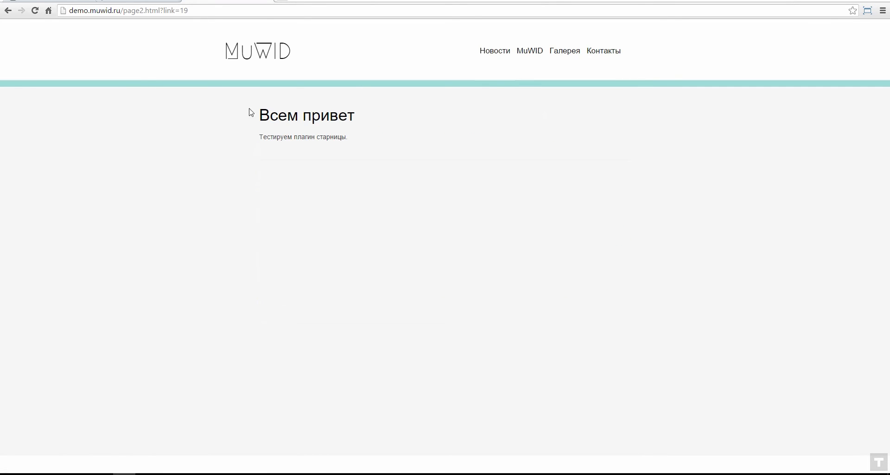
left_click_drag(258, 112, 399, 195)
Browse the demo site's Галерея page: open Галерея 2, view its green photo enlarged, and close the photo.
left_click(572, 53)
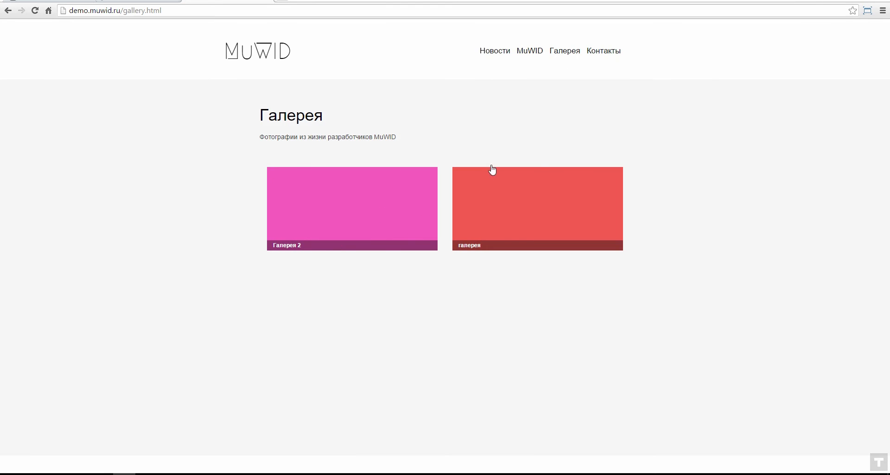
left_click(313, 218)
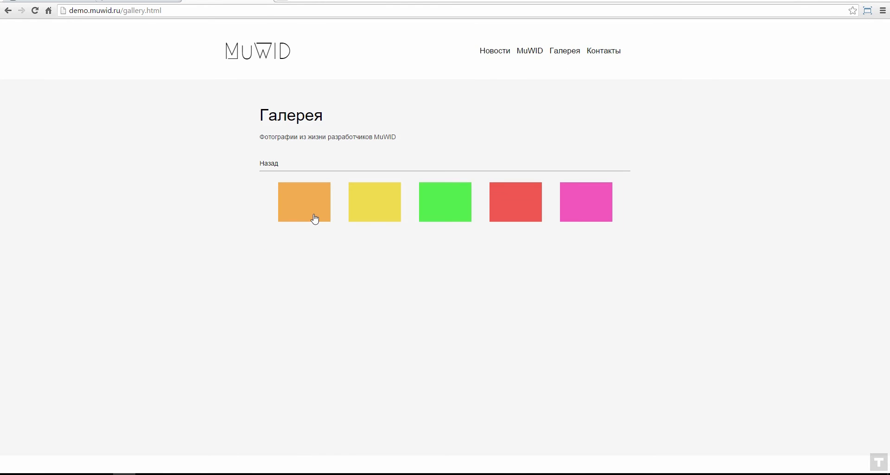
left_click(439, 207)
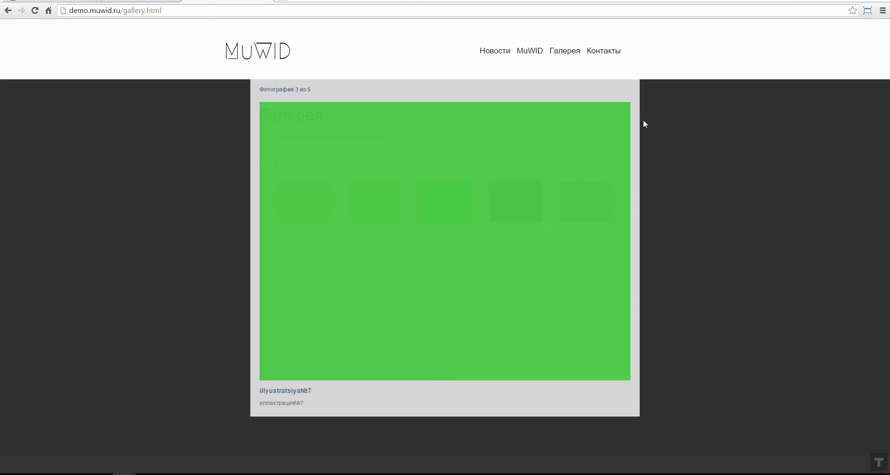
left_click(677, 133)
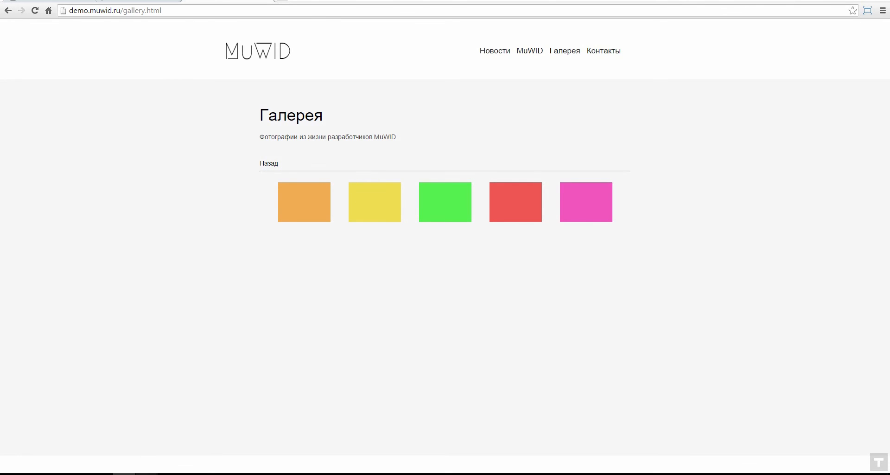
Check the gallery page's file name in its web address, and open the gallery page from Muse's site plan.
left_click(147, 474)
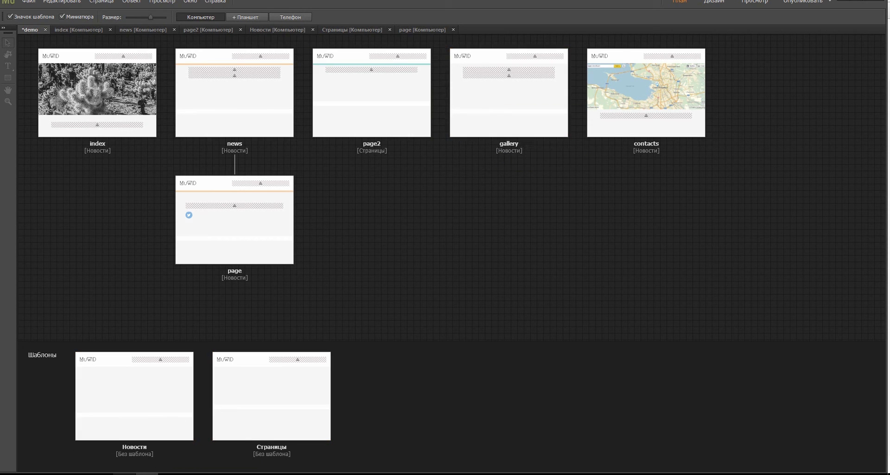
left_click(124, 474)
left_click_drag(123, 11, 199, 1)
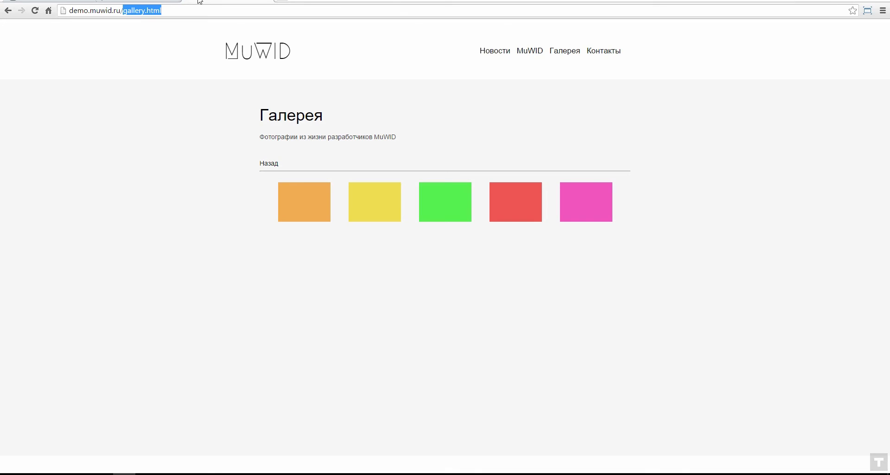
left_click(147, 473)
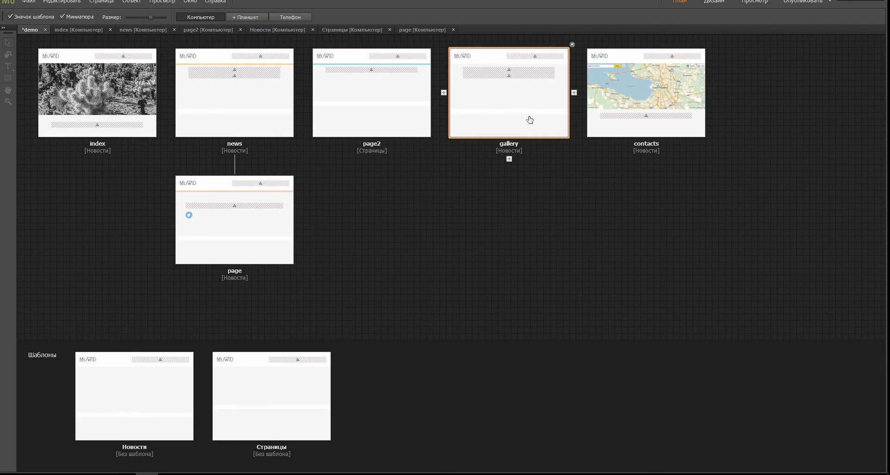
double_click(514, 111)
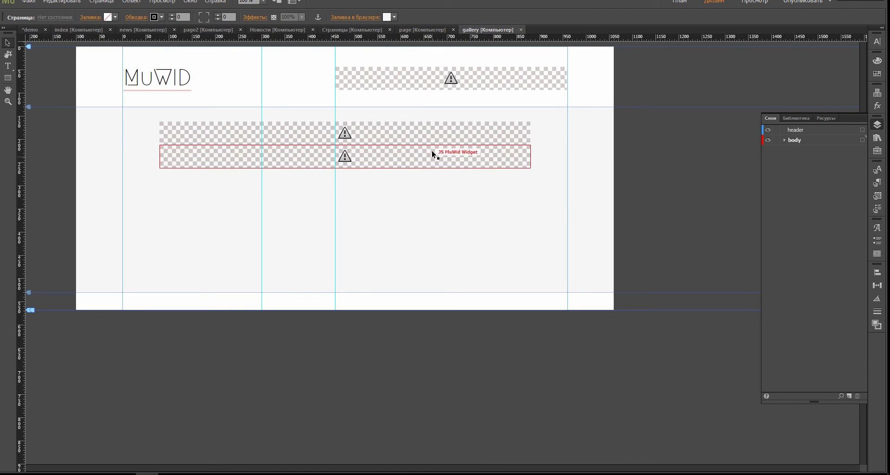
Compare the two body MuWid widgets on Muse's gallery page with the heading, description and photos on the demo site.
left_click(444, 134)
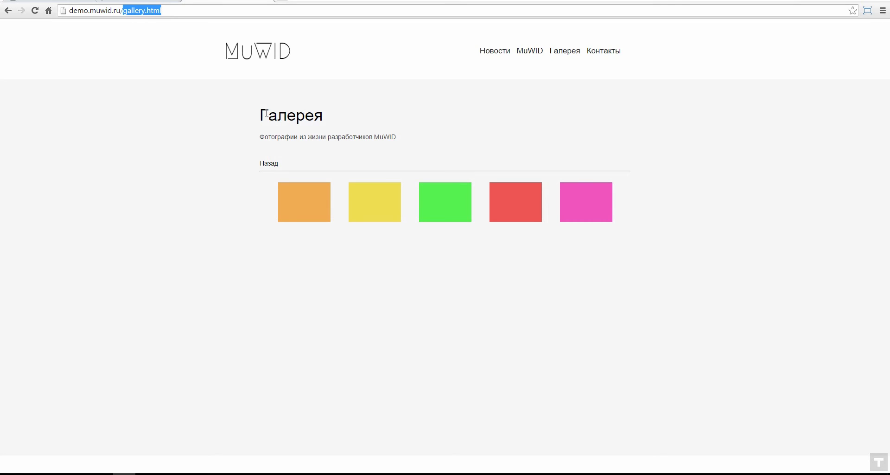
left_click_drag(266, 114, 323, 116)
left_click_drag(262, 135, 400, 136)
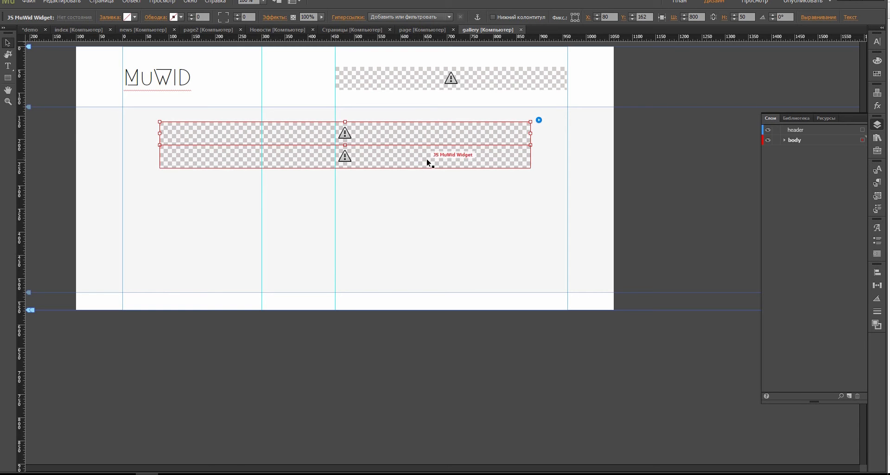
left_click(345, 156)
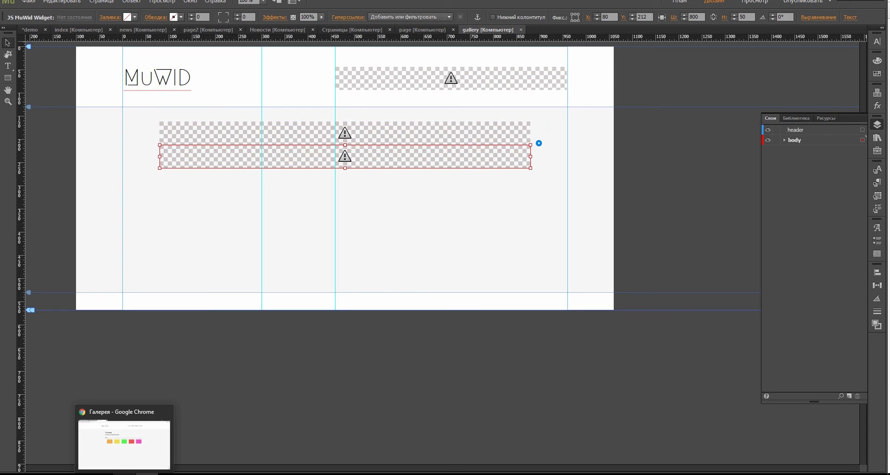
left_click(124, 474)
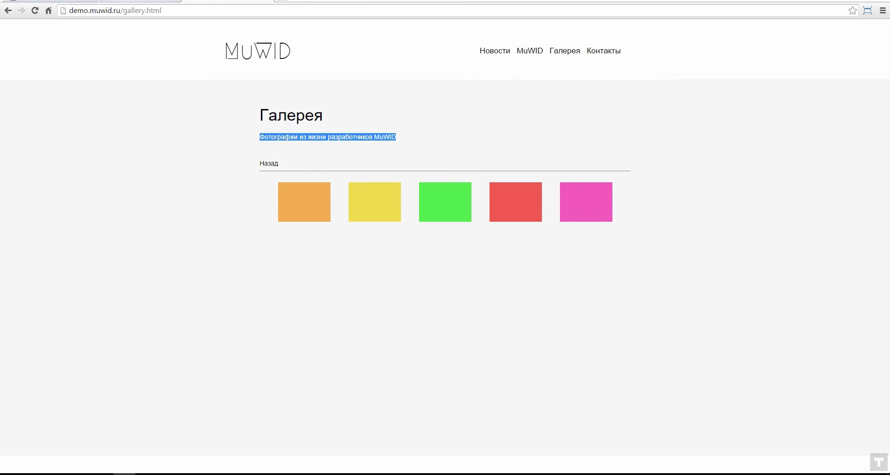
Switch to the MuWID admin panel, open the Плагины window and reposition it.
left_click(116, 5)
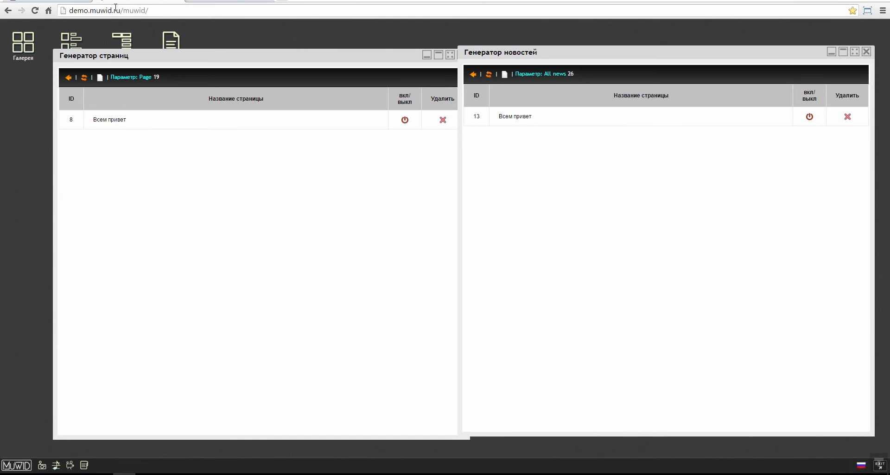
left_click(6, 470)
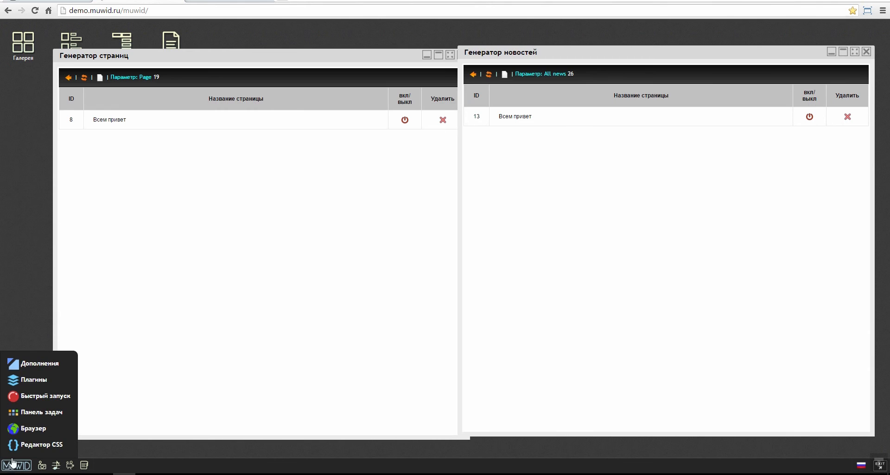
left_click(26, 379)
left_click_drag(352, 59, 382, 47)
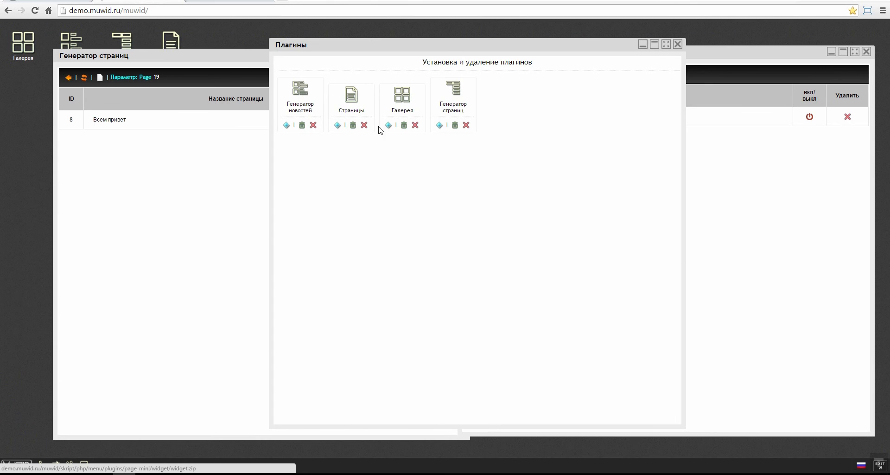
Switch to Adobe Muse, inspect the parameters of the lower body MuWid widget on the gallery page, and return to the MuWID admin panel.
left_click(146, 474)
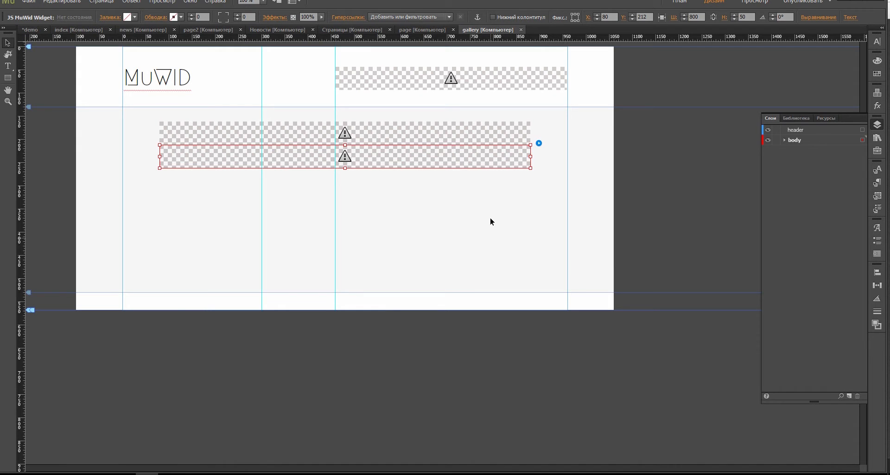
left_click(539, 143)
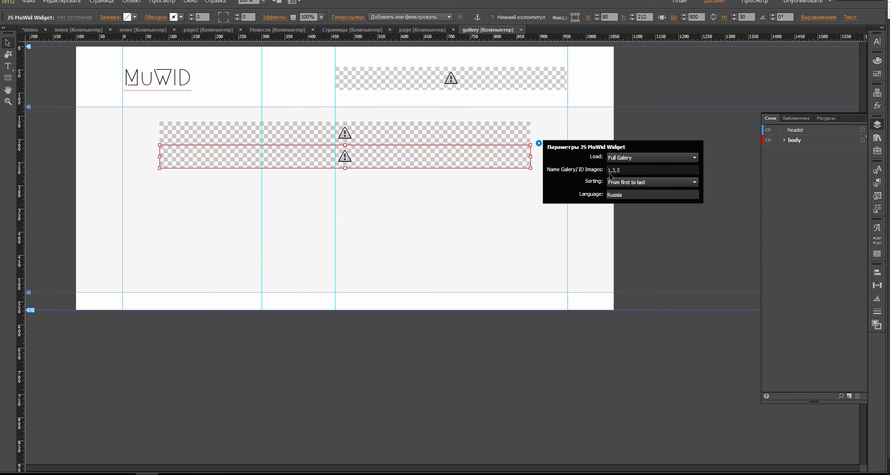
mouse_move(102, 473)
left_click(152, 448)
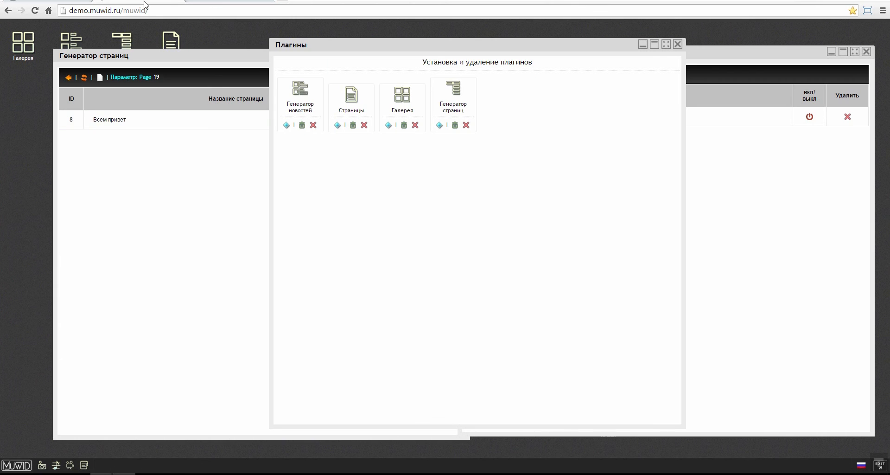
Minimize the Плагины window and open the Галерея page on the demo site.
left_click(643, 44)
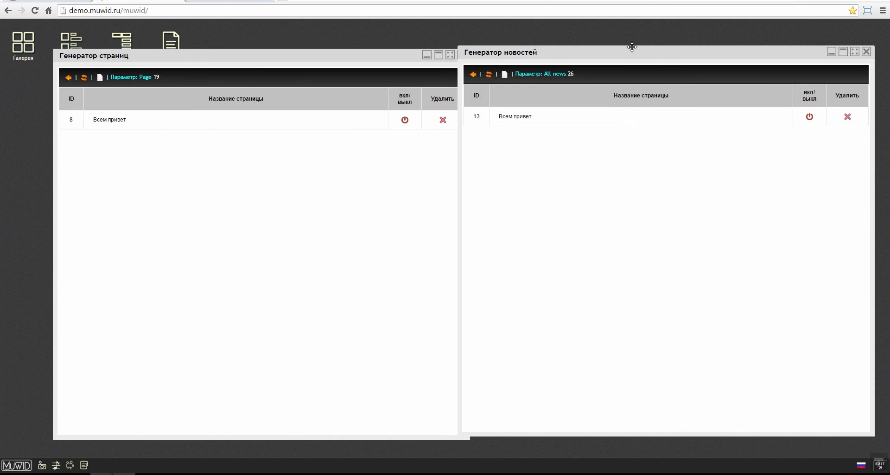
left_click(233, 1)
left_click(563, 49)
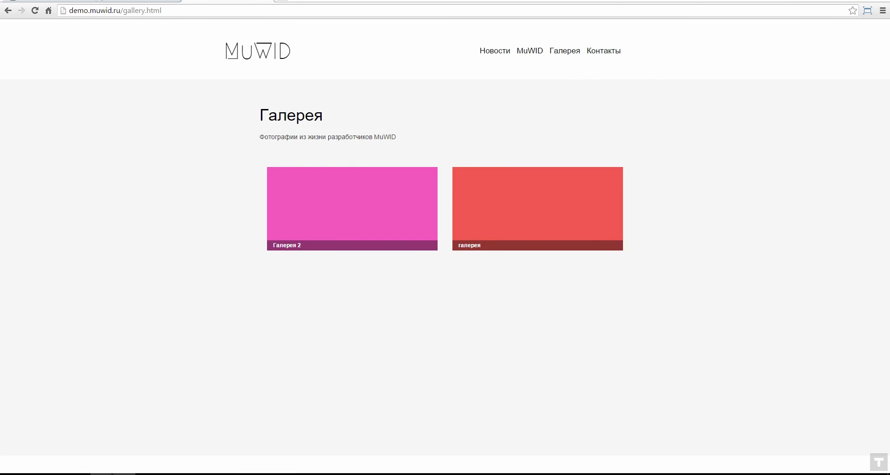
Go back to the menu tree in the admin panel's Генератор страниц window and narrow the window to uncover the desktop icons.
left_click(149, 1)
left_click(451, 54)
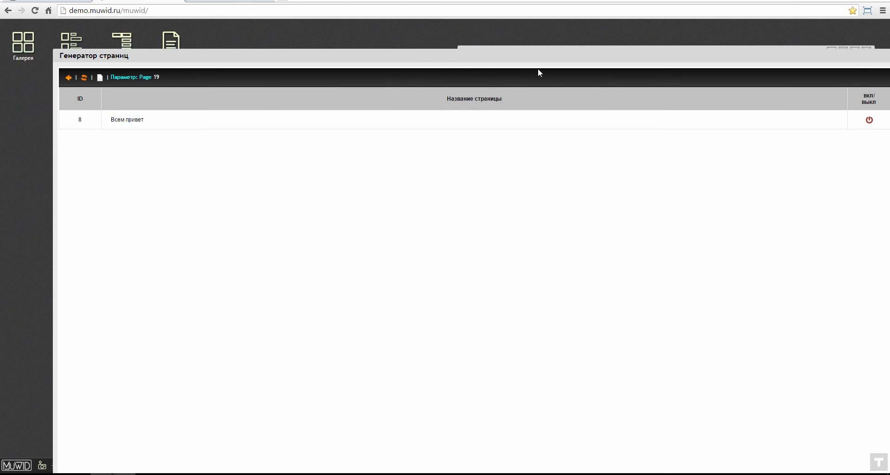
double_click(863, 64)
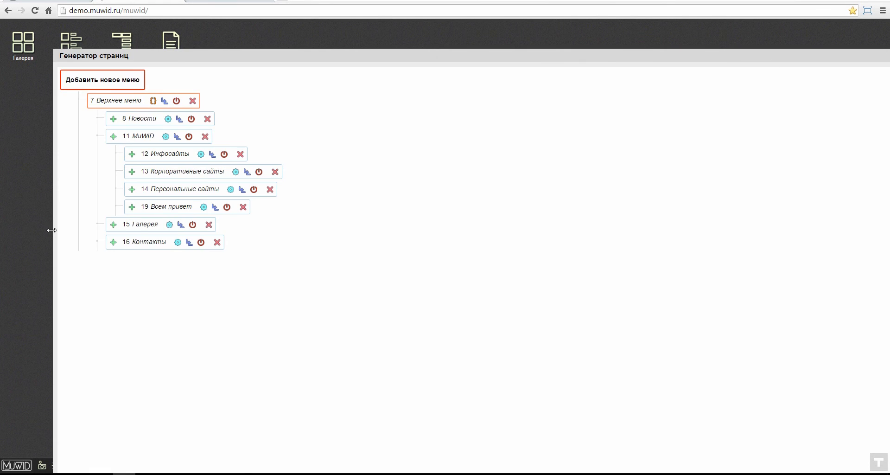
left_click_drag(52, 230, 694, 232)
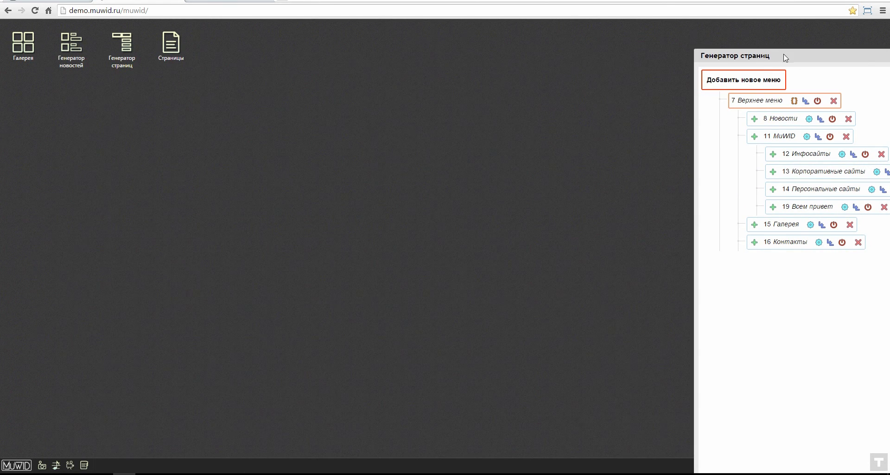
Open the Галерея plugin, reposition its window, and create a file folder named Всем привет.
left_click(33, 50)
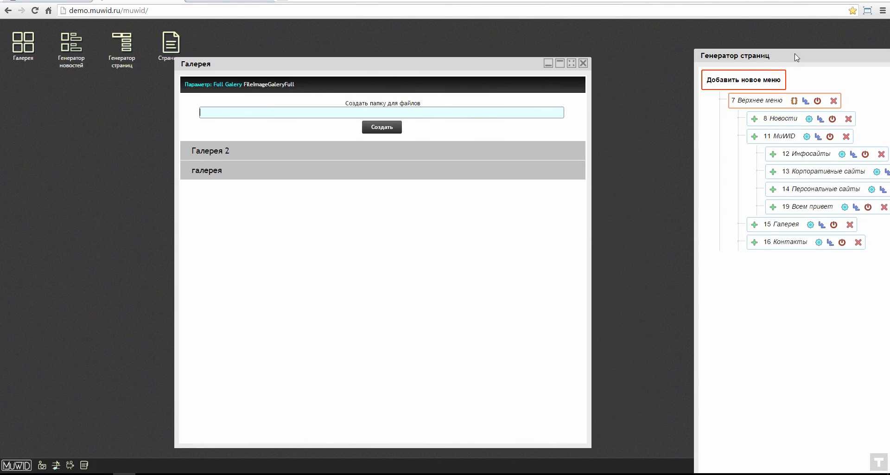
left_click_drag(320, 66, 333, 50)
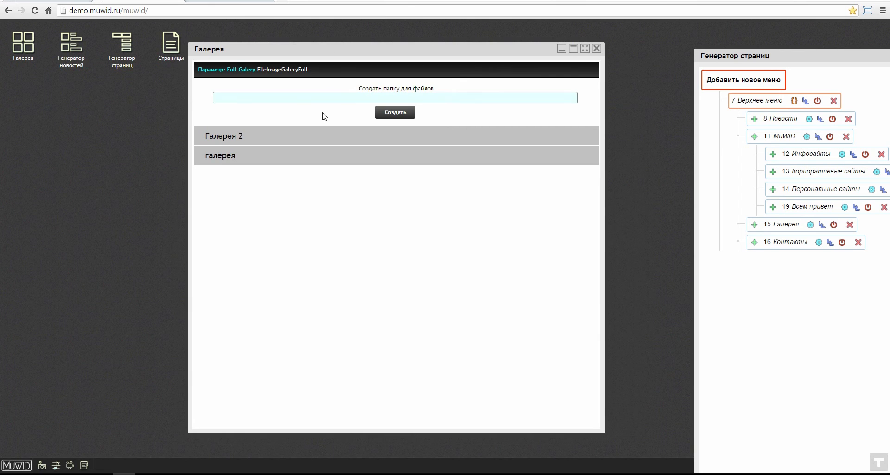
left_click(251, 93)
type("Всем привет")
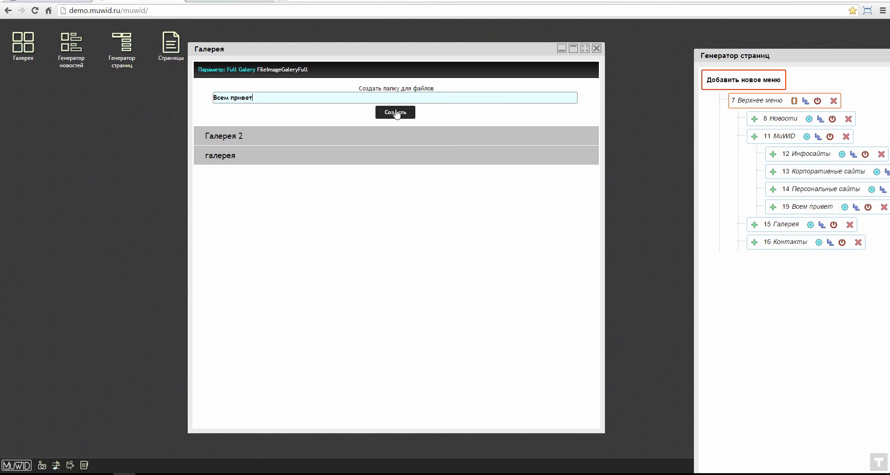
left_click(395, 112)
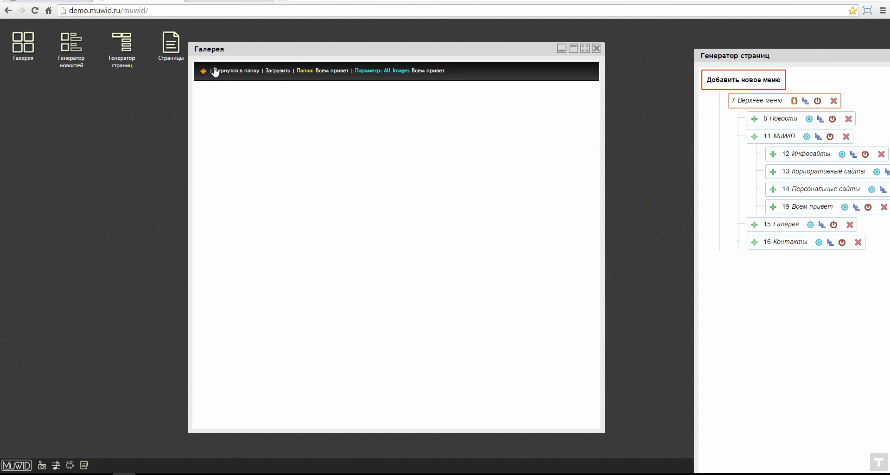
Upload the images from иллюстрация№4.jpg through иллюстрация№7.jpg to the Всем привет folder.
left_click(286, 73)
left_click(334, 126)
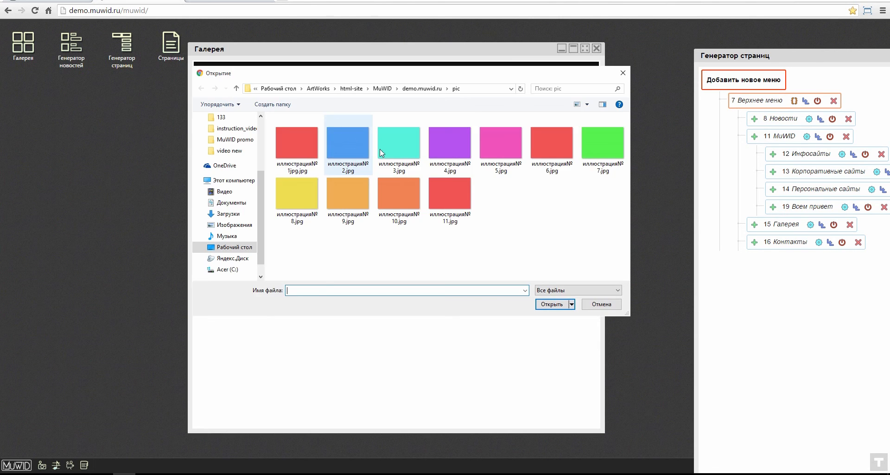
left_click(450, 144)
left_click(603, 148, "shift")
left_click(552, 303)
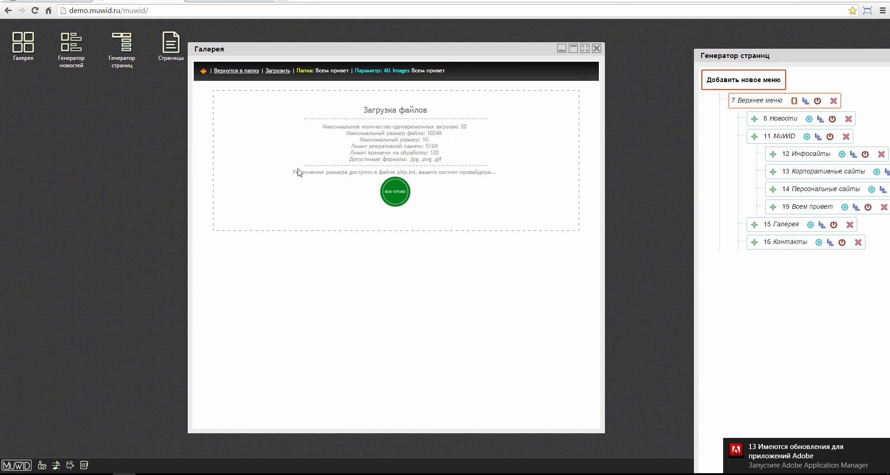
left_click(881, 446)
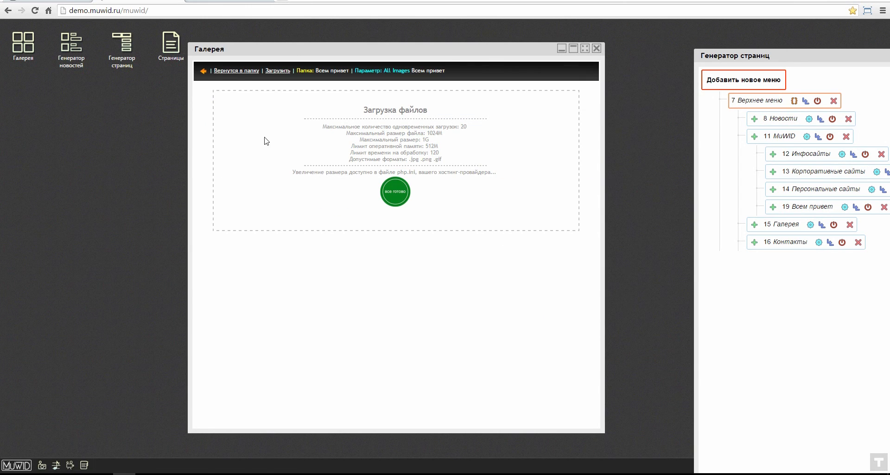
left_click(268, 140)
left_click(588, 304)
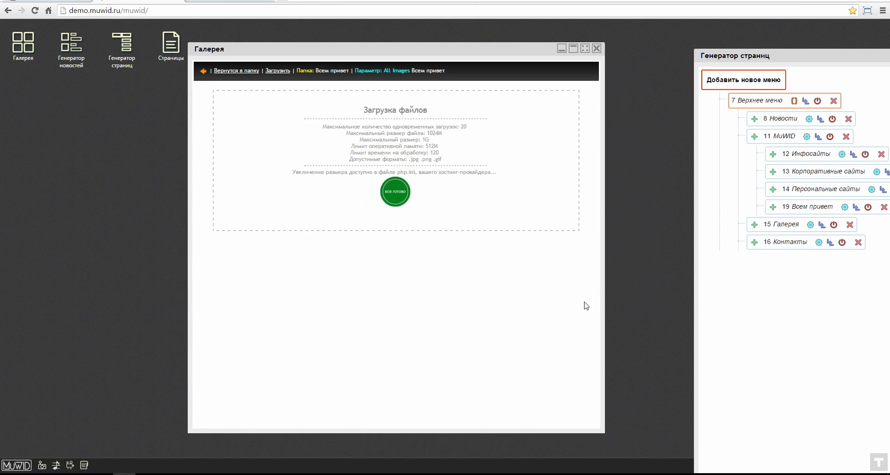
Return the Галерея window to its folder list, move it aside, and reload the demo site's gallery page.
left_click(204, 71)
left_click_drag(269, 48, 218, 58)
left_click(209, 0)
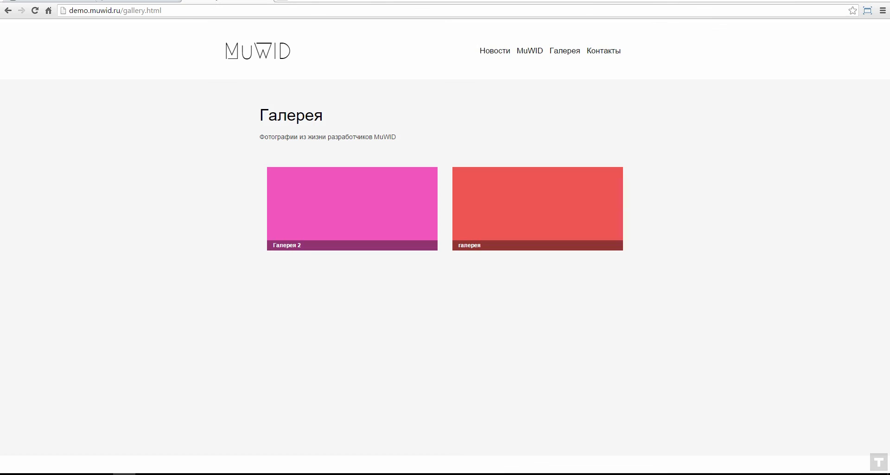
left_click(35, 9)
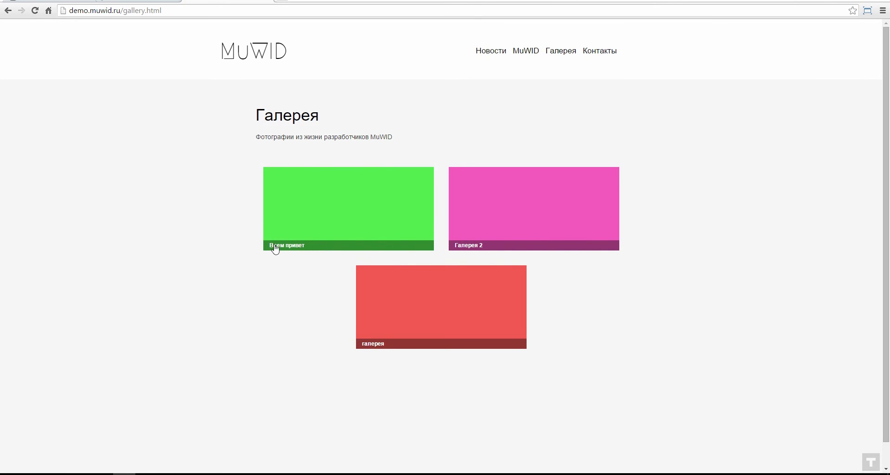
Open the Всем привет gallery on the demo site, page through its enlarged photos, and return to the list of galleries.
left_click(340, 217)
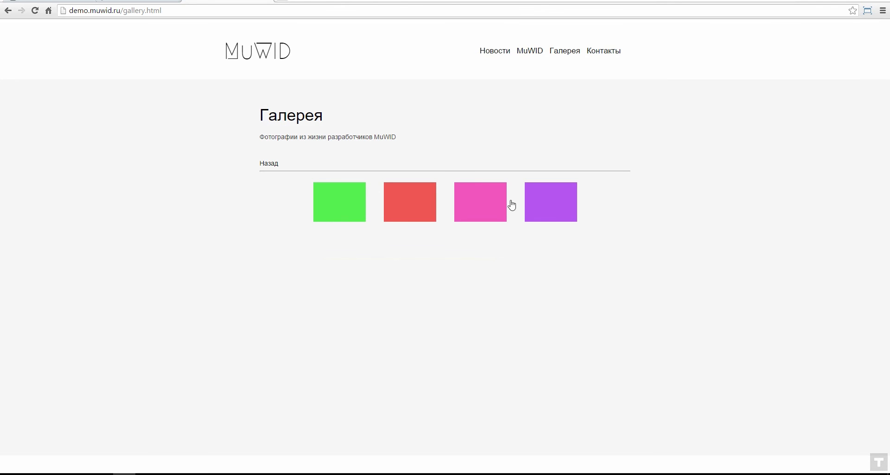
left_click(344, 205)
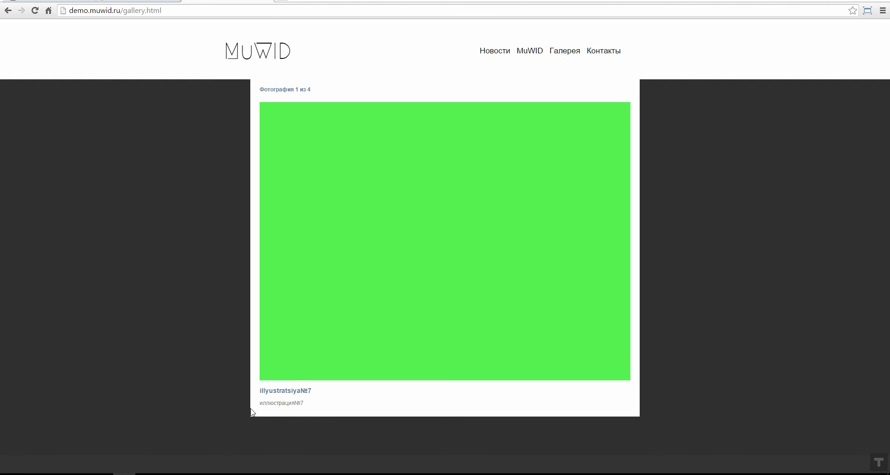
mouse_move(261, 388)
left_mouse_down()
mouse_move(327, 395)
mouse_move(257, 402)
left_mouse_up()
left_click(392, 233)
left_click(392, 232)
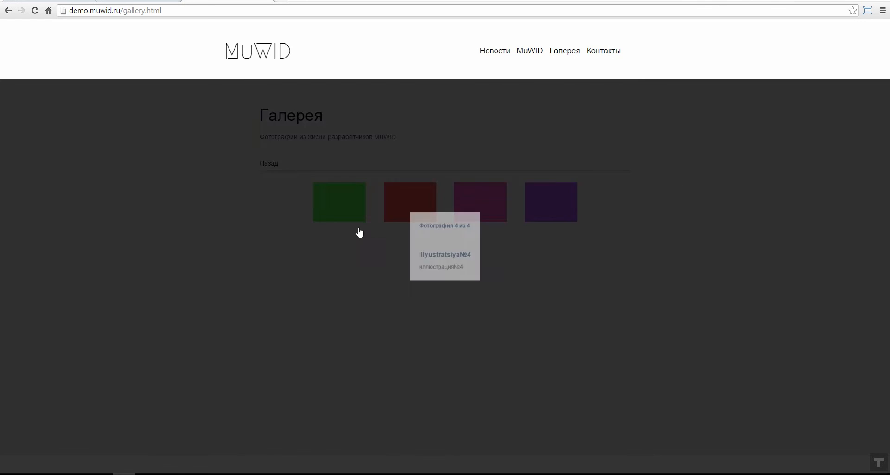
key("Left")
key("Left")
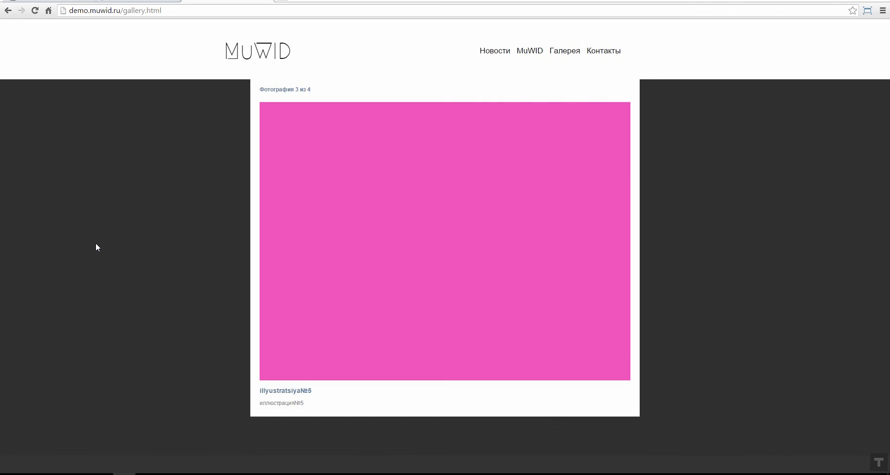
key("Left")
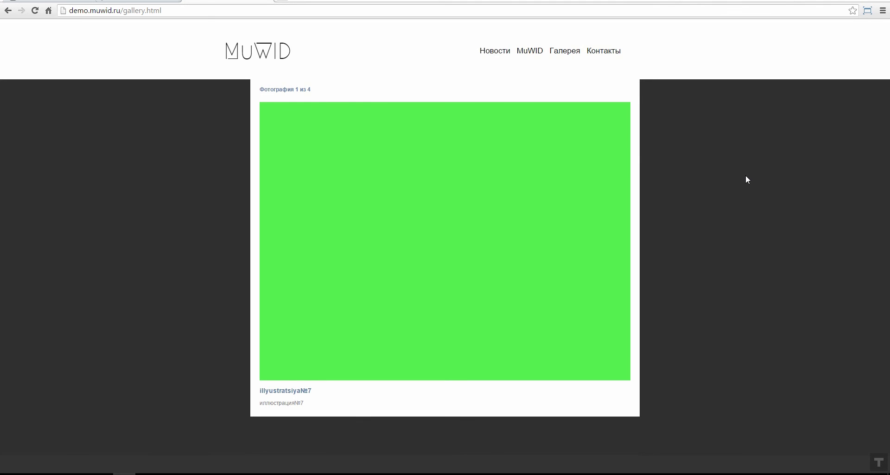
left_click(747, 179)
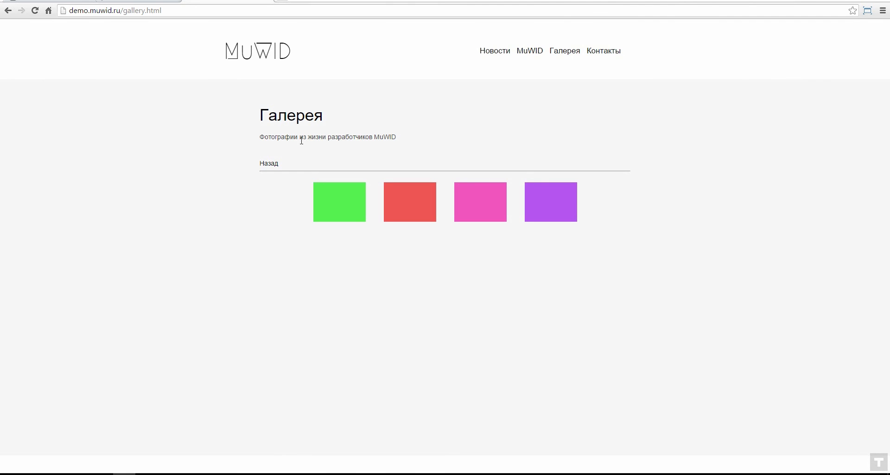
left_click(565, 52)
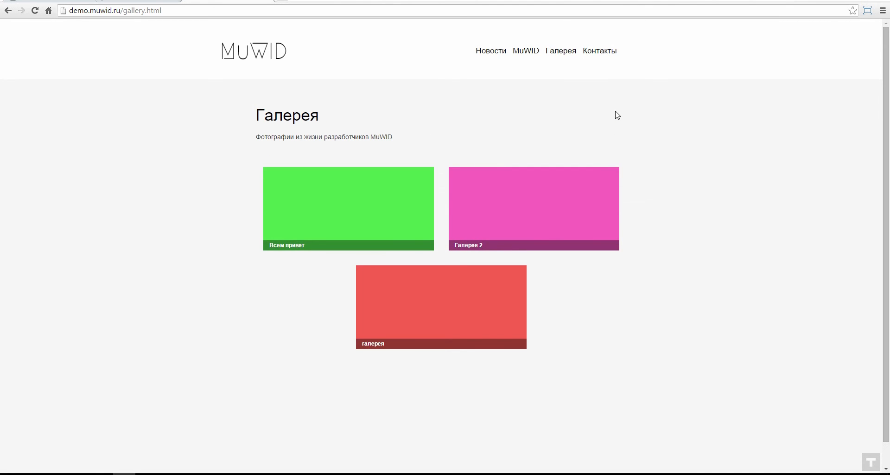
In the admin panel, reposition the Галерея window and open the green image of the Всем привет folder for editing.
left_click(130, 1)
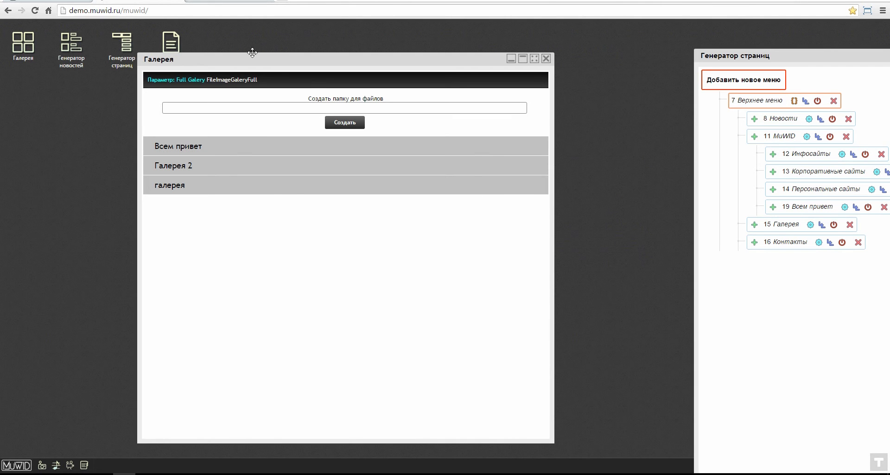
left_click_drag(336, 60, 388, 61)
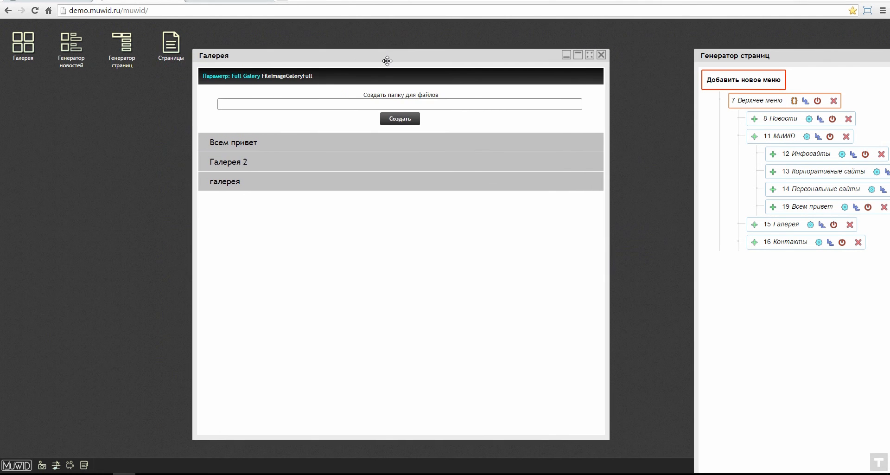
left_click(235, 143)
left_click(306, 118)
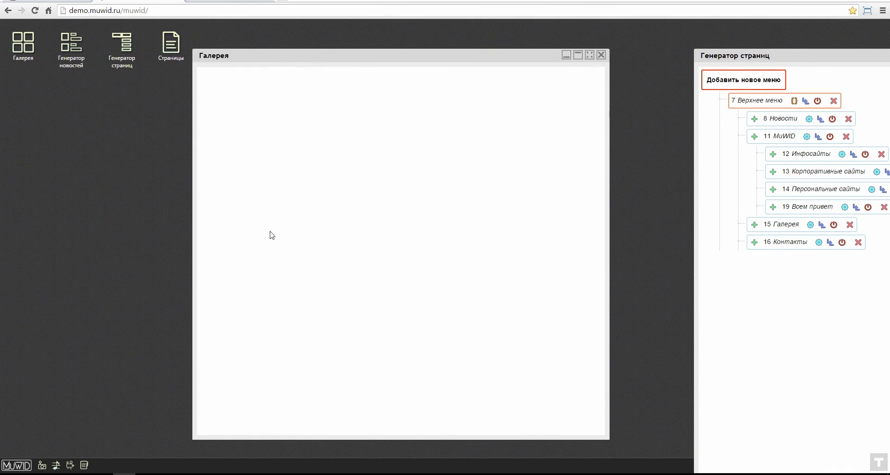
Enlarge the green photo in the demo site's Всем привет gallery and examine the title and description beneath it.
left_click(227, 1)
left_click(308, 206)
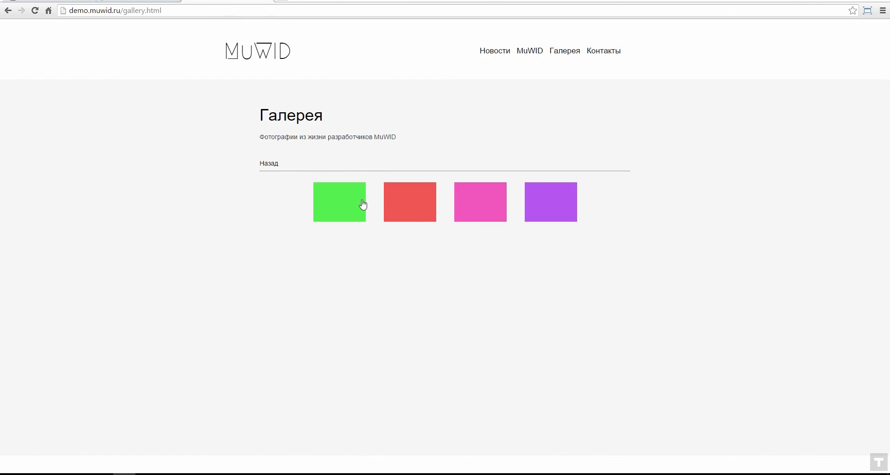
left_click(355, 205)
left_click_drag(317, 388, 264, 403)
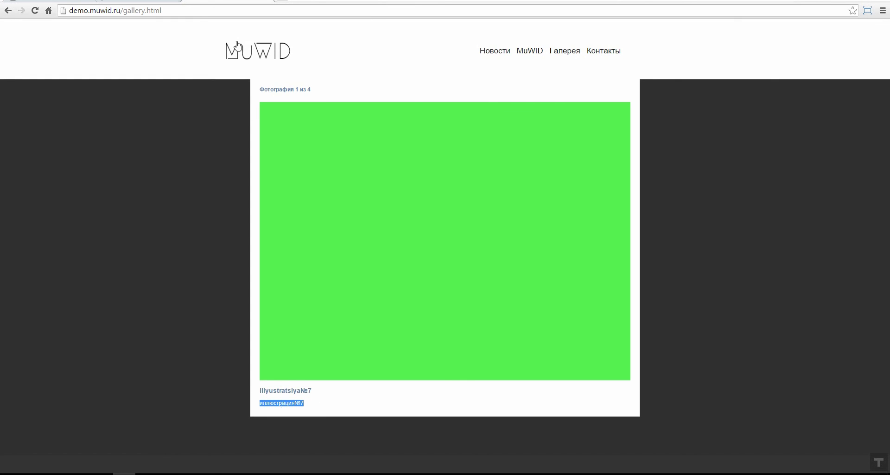
left_click_drag(304, 404, 268, 404)
mouse_move(101, 474)
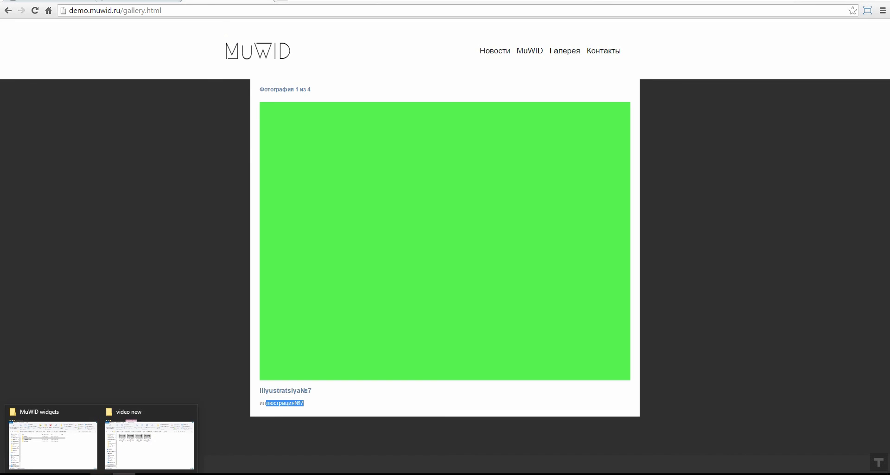
left_click(293, 403)
left_click_drag(302, 404, 253, 401)
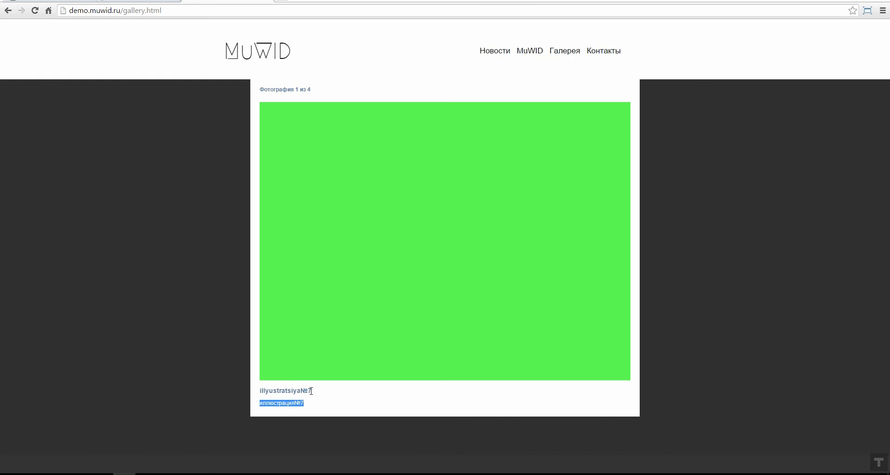
left_click_drag(312, 390, 334, 349)
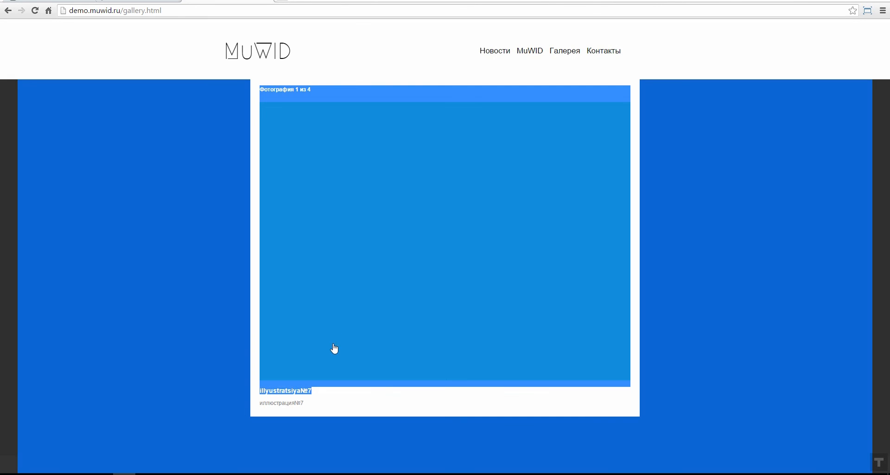
left_click(345, 400)
Check the green image's Название and Описание fields in the admin panel and return to the gallery folder list.
left_click(143, 3)
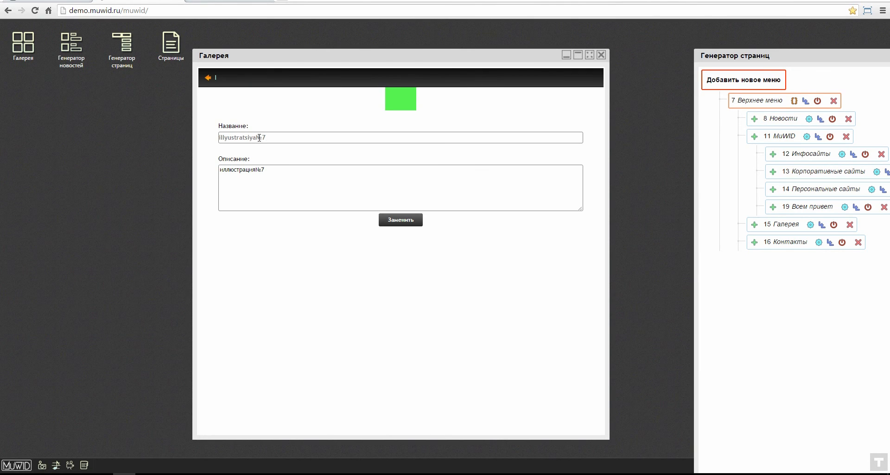
left_click_drag(268, 134, 180, 144)
left_click(208, 78)
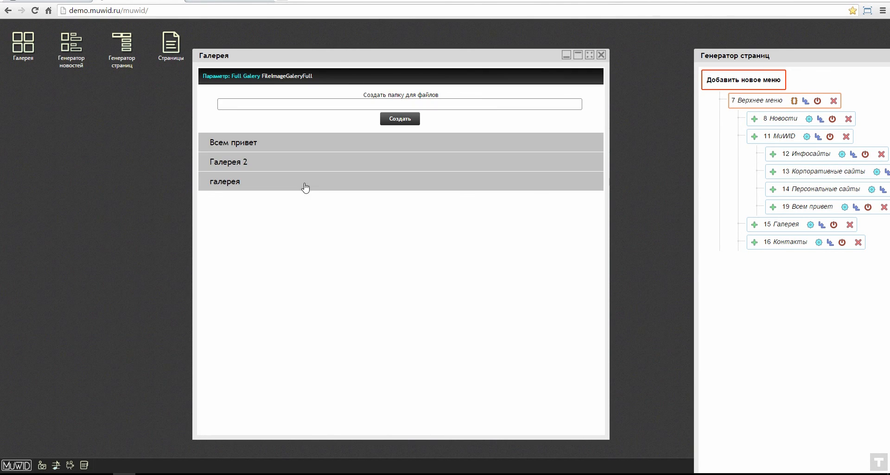
Retitle the green image in the Всем привет folder as Всем привет, set its description to "Тесируем плагин Галерея", and save.
left_click(225, 143)
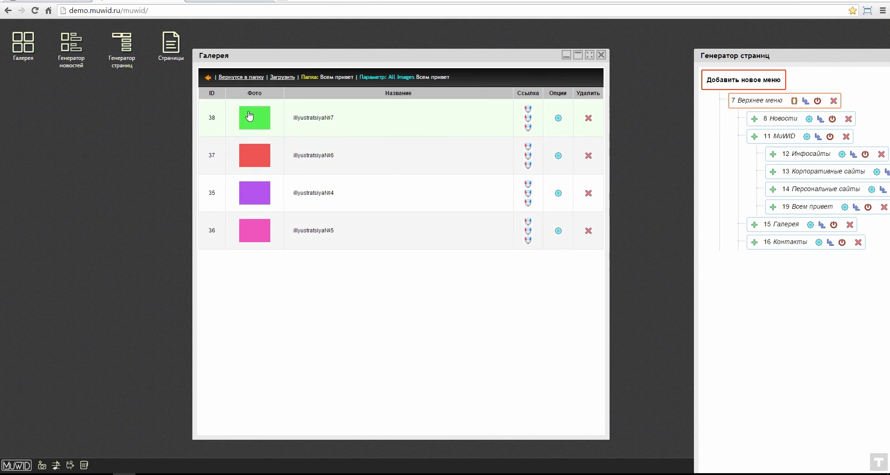
left_click(309, 120)
left_click_drag(273, 140, 186, 140)
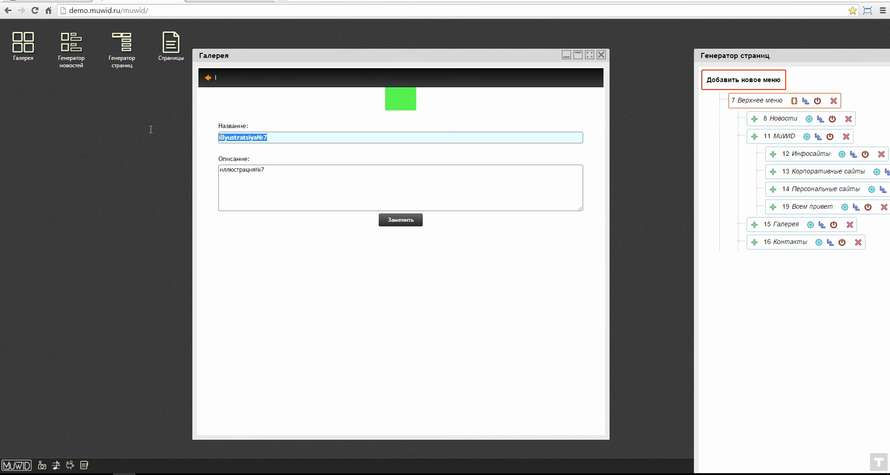
type("Всем привет")
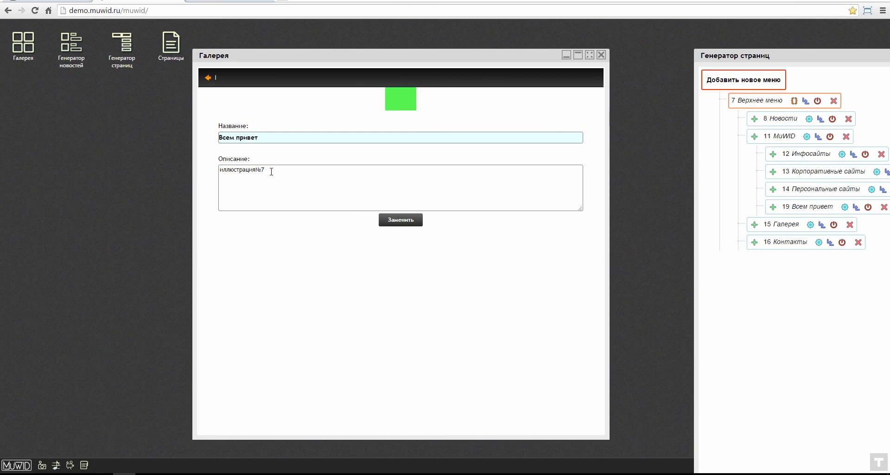
left_click_drag(272, 170, 125, 167)
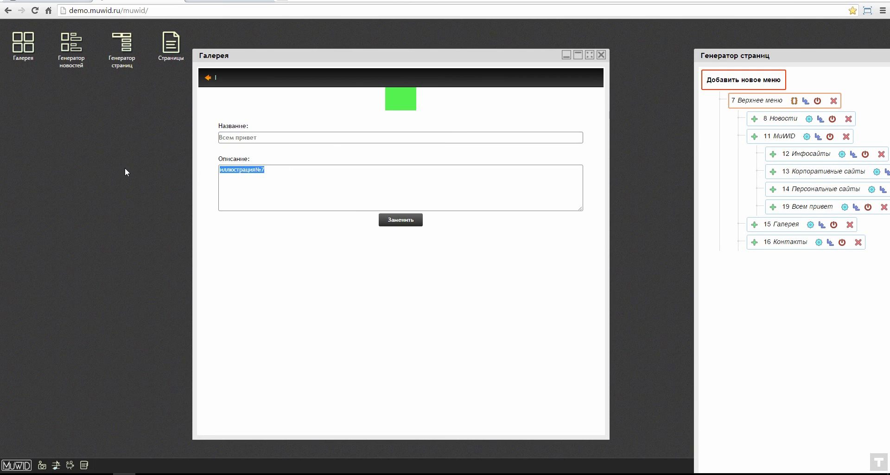
type("Тетсируем плагин Галерея")
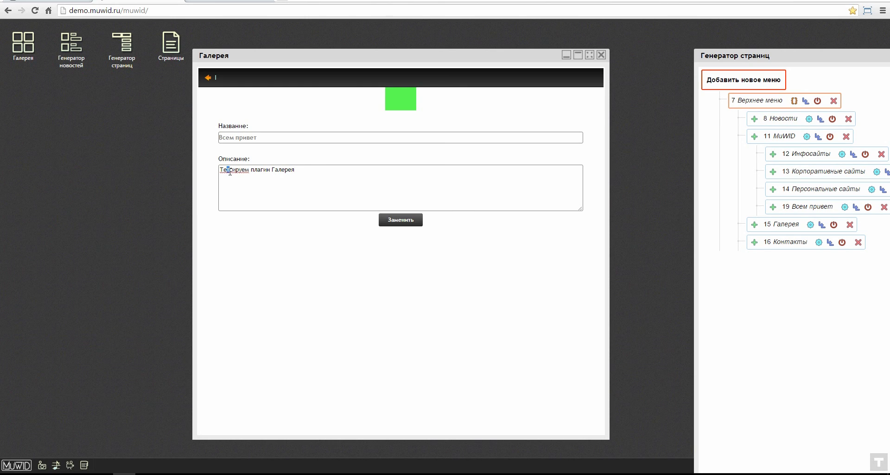
key("BackSpace")
left_click(402, 222)
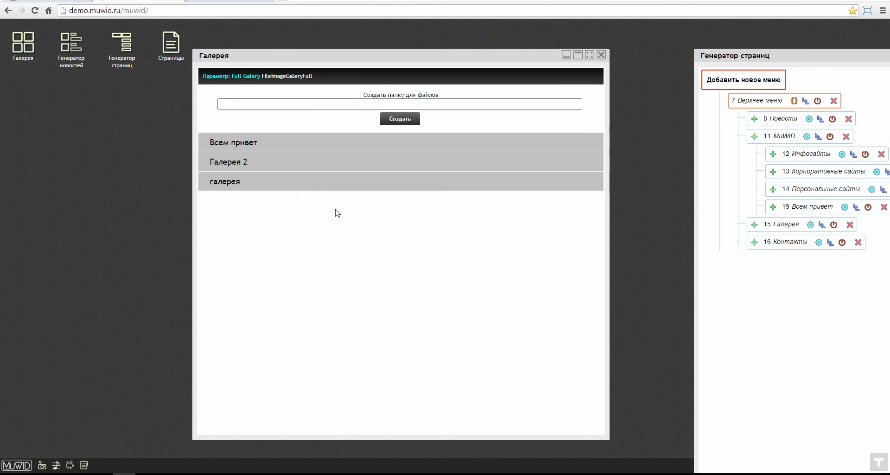
Reload the demo site's gallery page, enlarge the green photo in Всем привет, and examine its title and description.
left_click(226, 4)
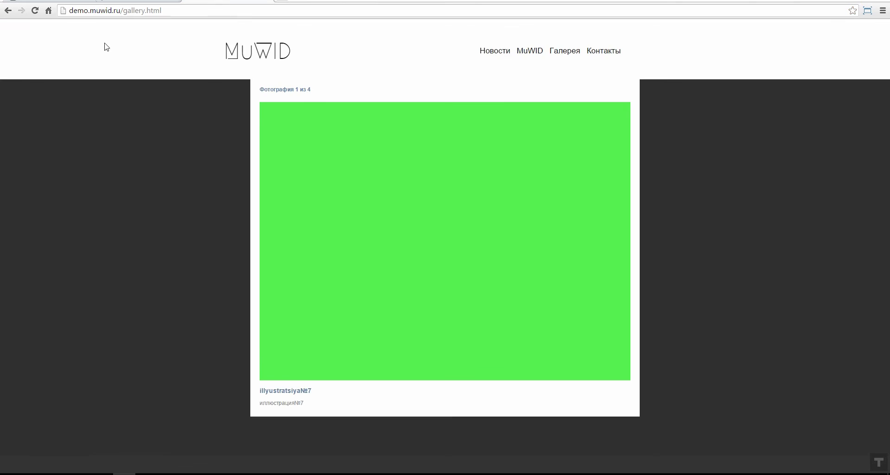
left_click(35, 10)
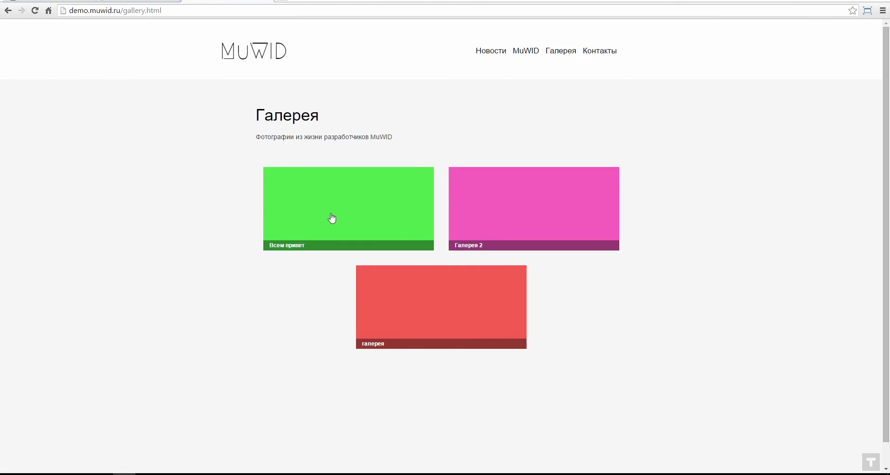
left_click(340, 213)
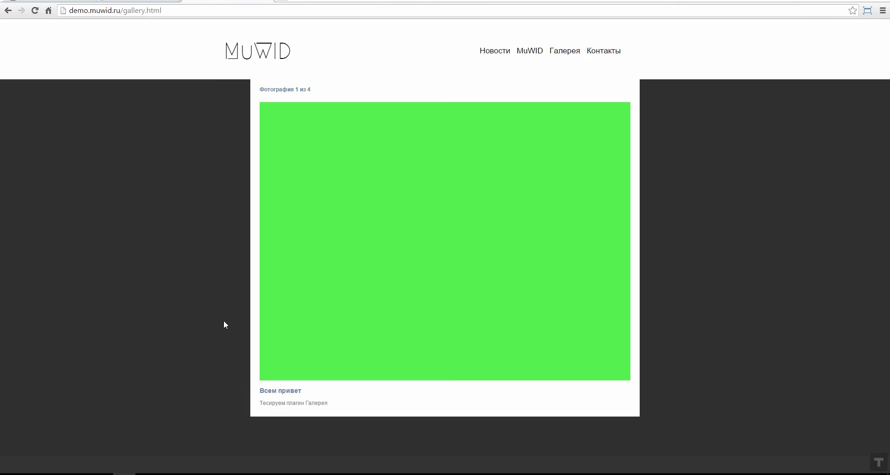
mouse_move(263, 391)
left_mouse_down()
mouse_move(302, 391)
mouse_move(259, 403)
left_mouse_up()
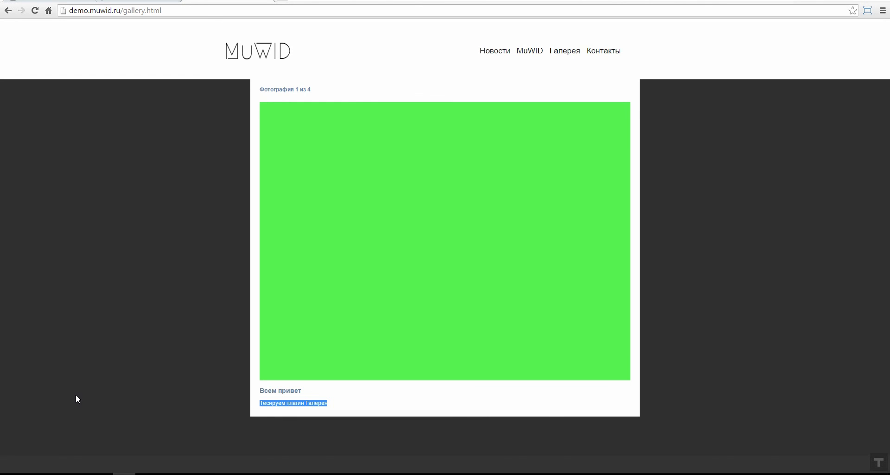
left_click(778, 151)
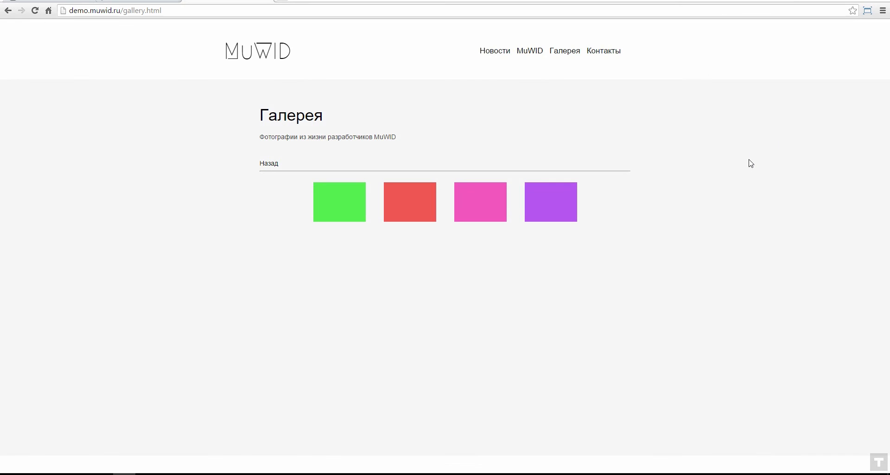
View the demo site's Контакты page, then open the contacts page in Adobe Muse and select the MuWid widget below the map.
left_click(612, 54)
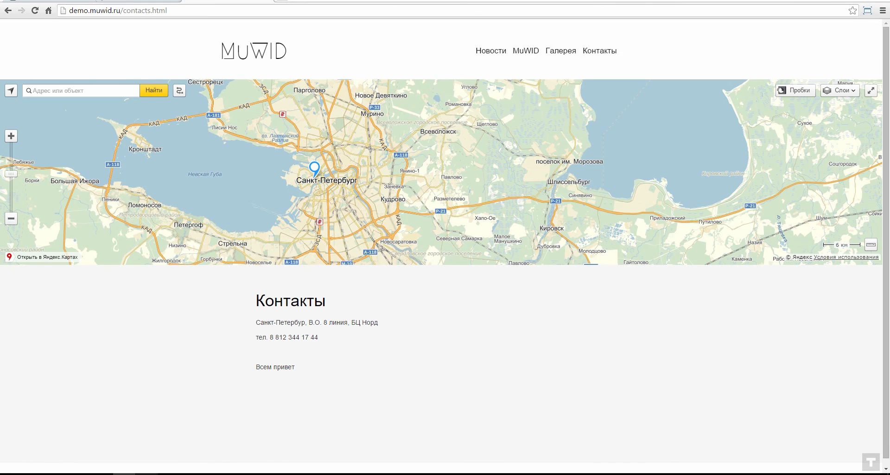
left_click(148, 473)
left_click(31, 30)
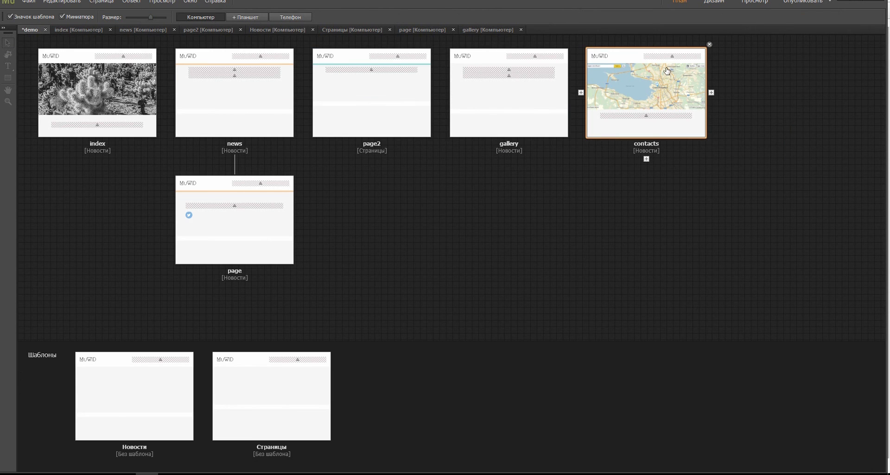
double_click(623, 85)
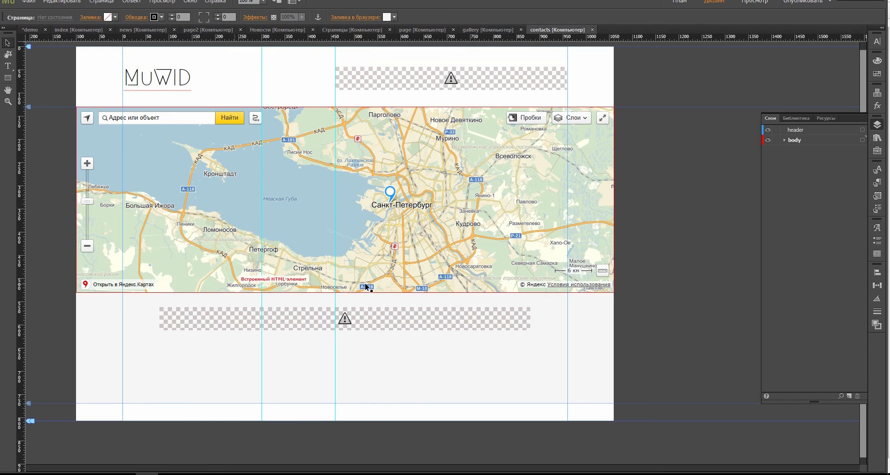
left_click(608, 193)
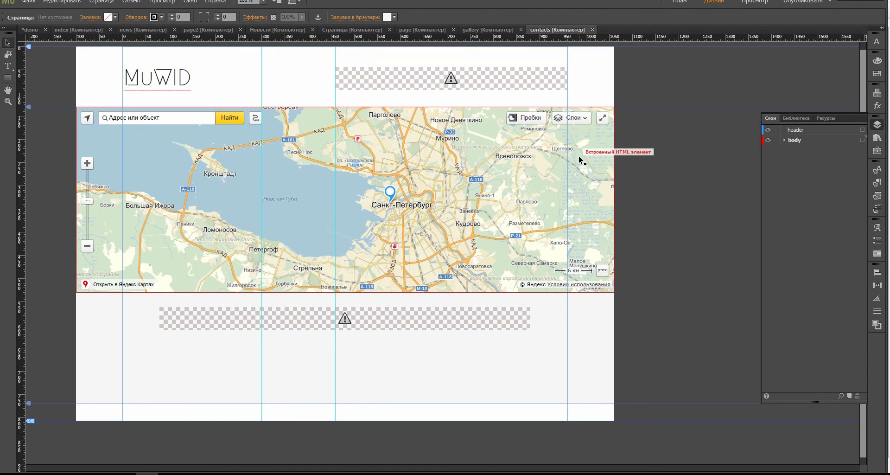
left_click(802, 139)
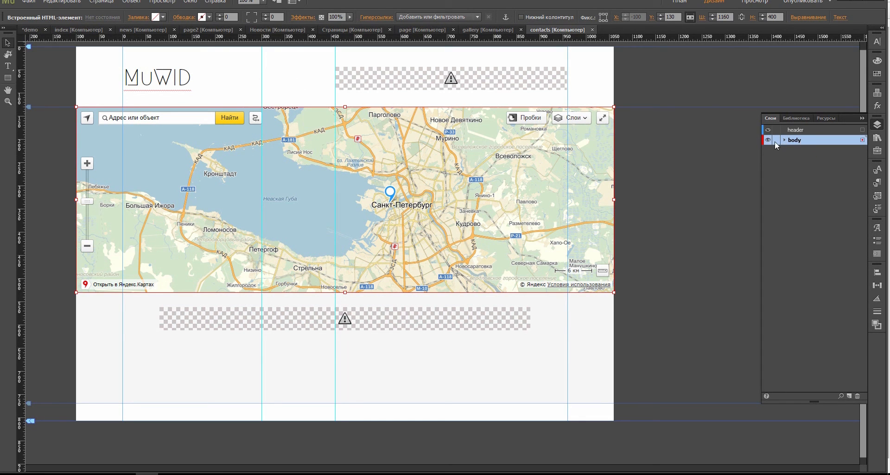
left_click(785, 140)
left_click(413, 320)
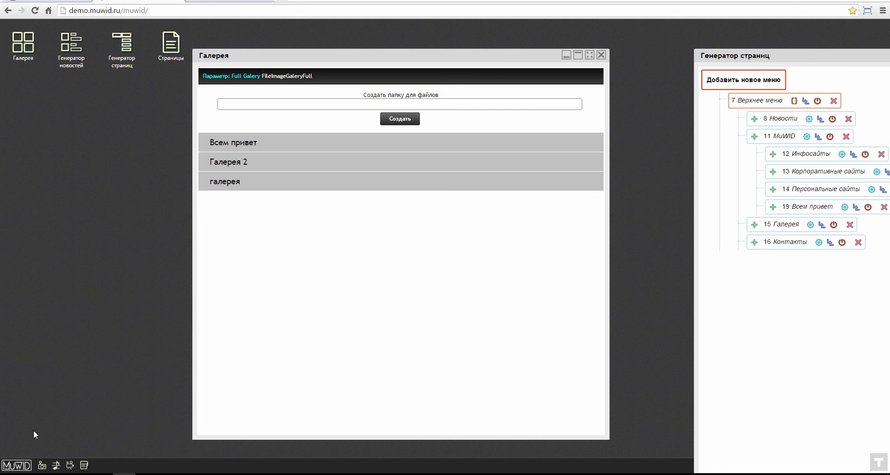
In the MuWID admin panel, look up the Страницы plugin's widget download in the Плагины window and close that window.
left_click(16, 465)
left_click(34, 380)
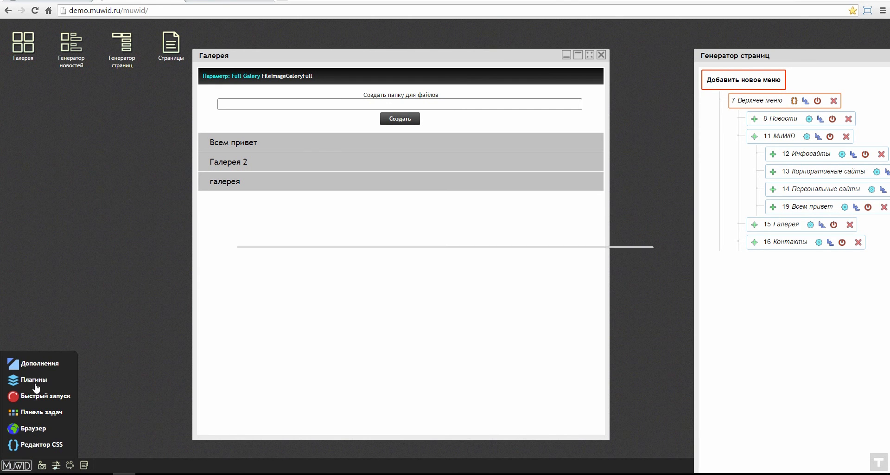
left_click_drag(393, 55, 371, 26)
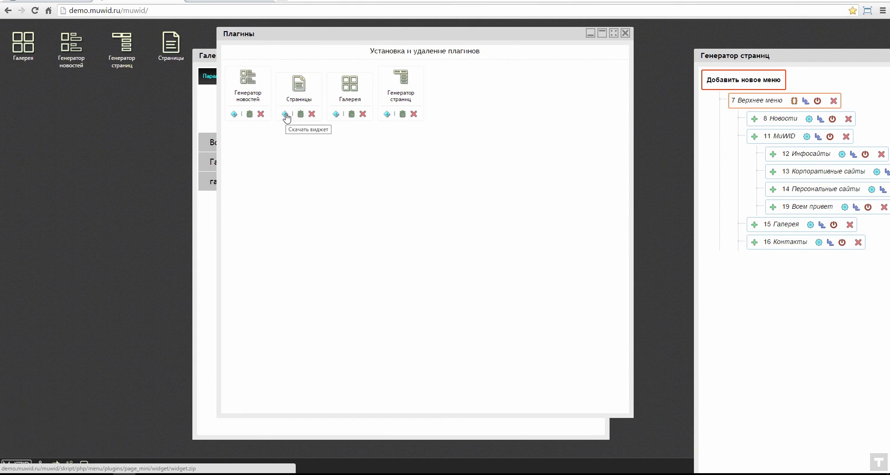
left_click(625, 34)
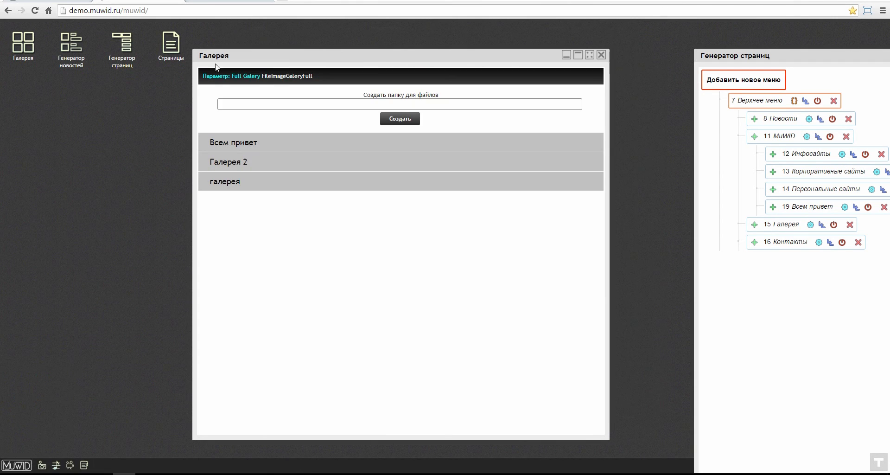
Open the Страницы plugin, reposition its window, and create a new blank page.
left_click(170, 45)
left_click_drag(312, 48, 293, 36)
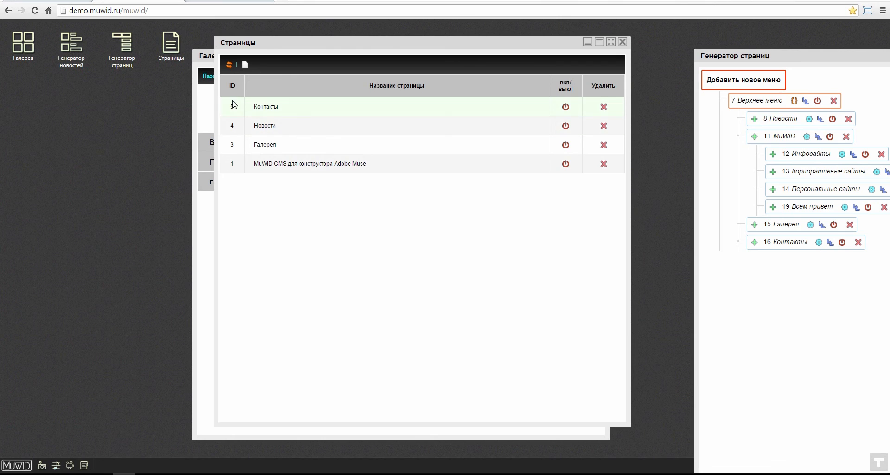
left_click(245, 66)
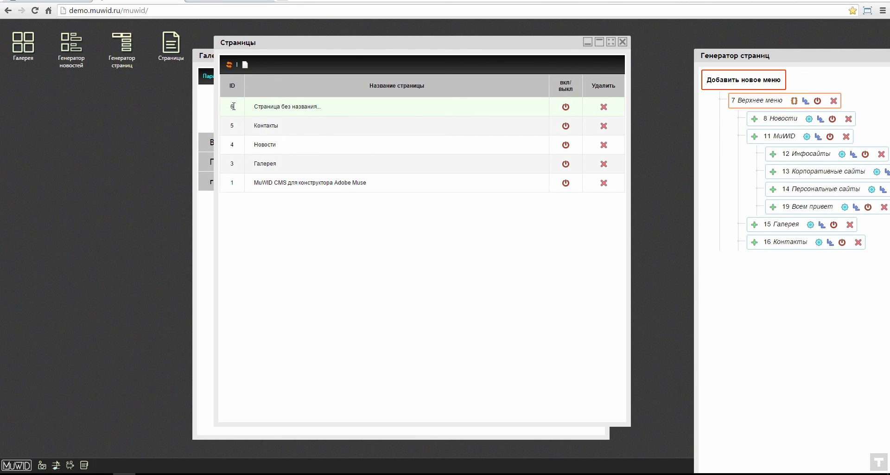
Switch to Adobe Muse and check the ID page parameter of the JS MuWid Widget below the map.
left_click(147, 473)
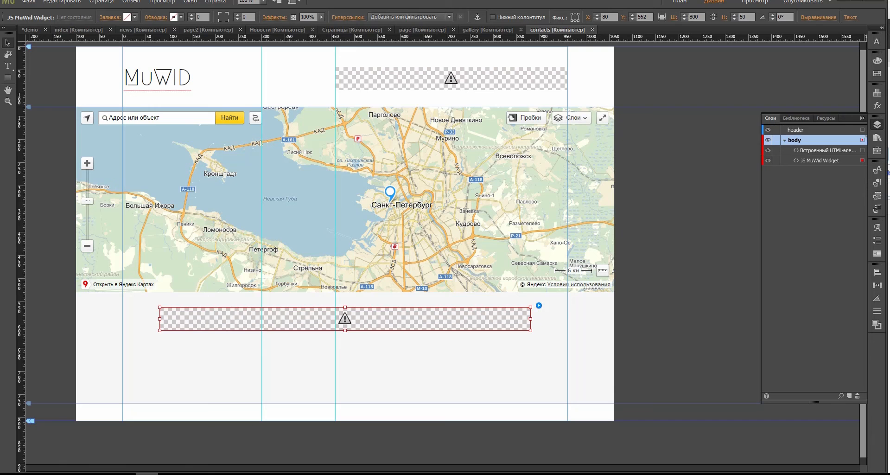
left_click(538, 306)
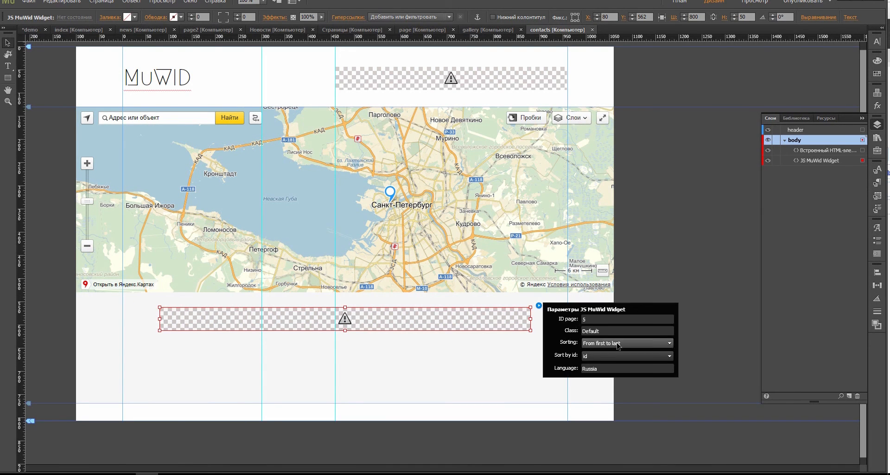
left_click(591, 319)
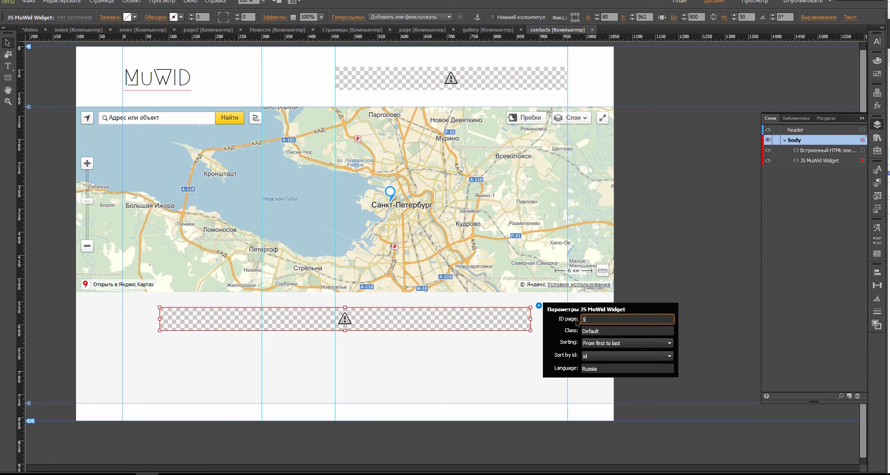
key("Return")
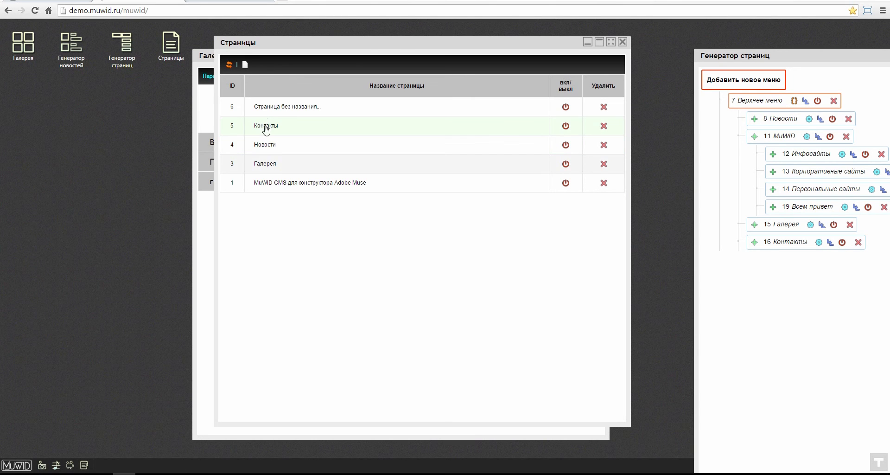
In the admin panel, delete the untitled page, then remove the Всем привет line from the Контакты page and save it.
left_click(604, 108)
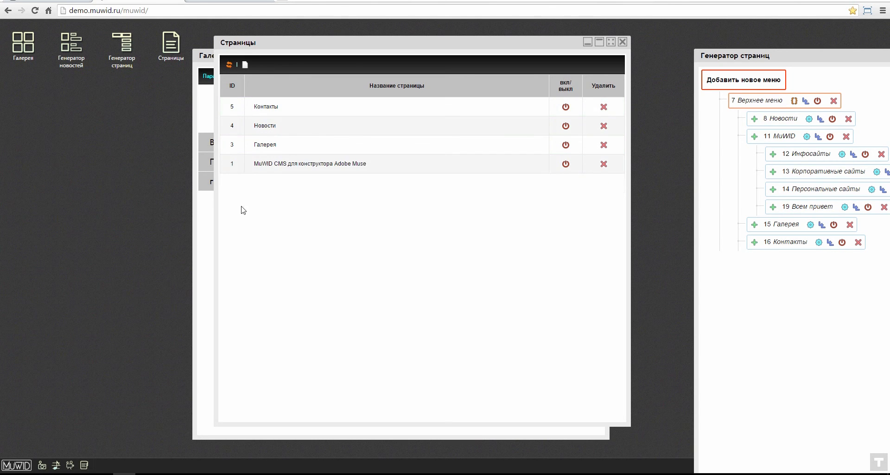
left_click(276, 108)
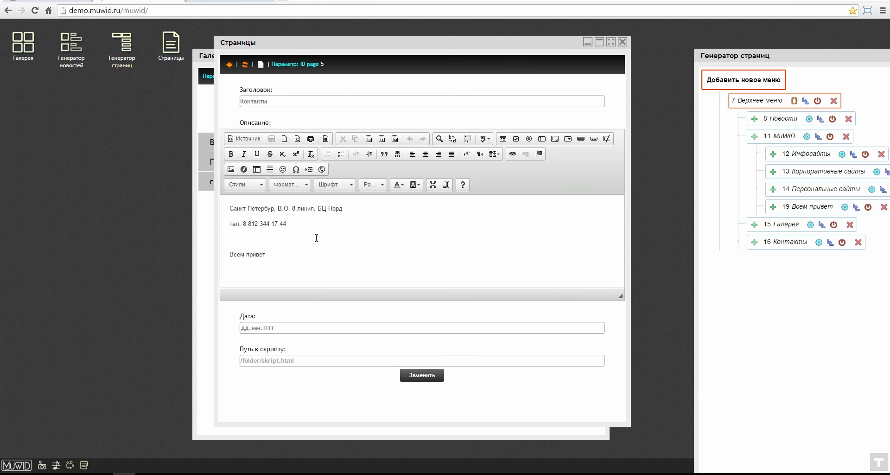
left_click_drag(297, 254, 163, 247)
key("BackSpace")
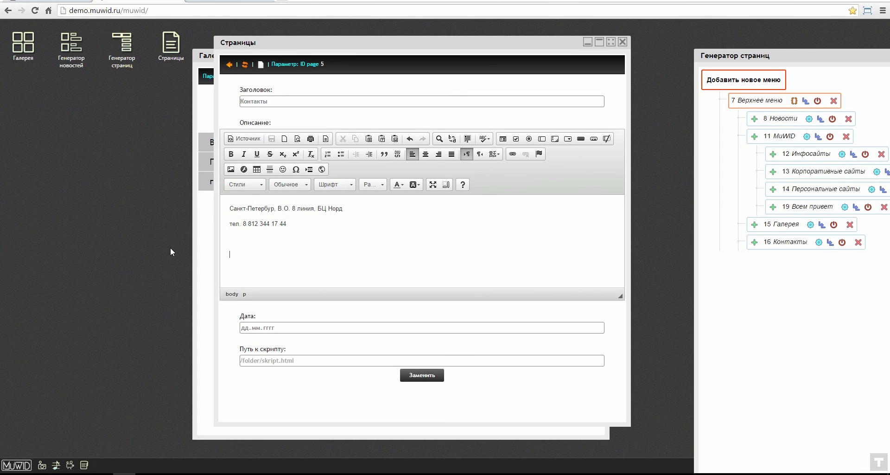
left_click(422, 376)
Reload the demo site's Контакты page to check its text, then return to the admin panel.
left_click(227, 1)
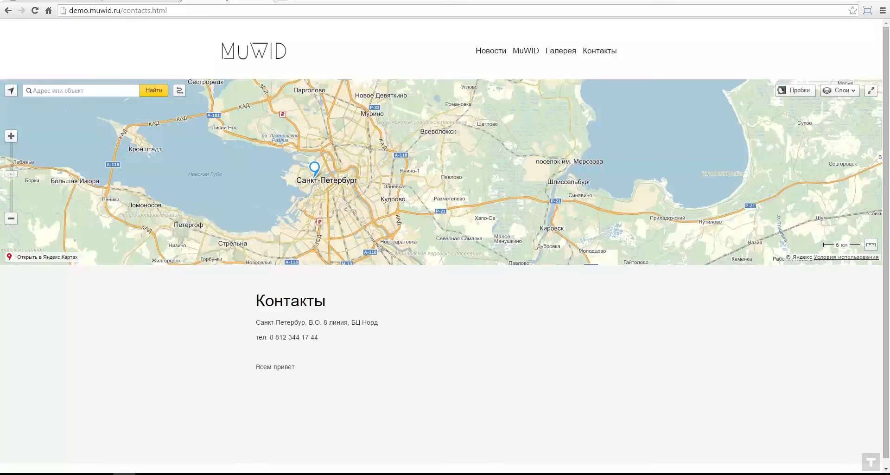
left_click(34, 10)
left_click(156, 2)
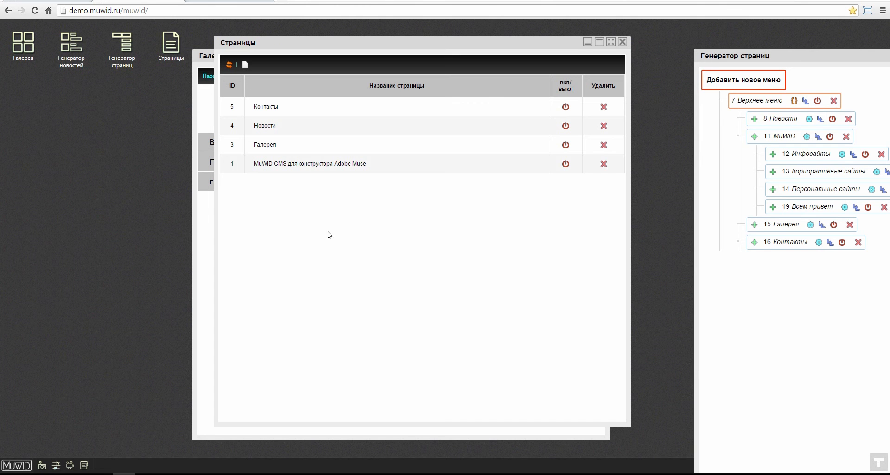
Add the line "Всем привет!" below the phone number in the Контакты page's description and save the page.
left_click(266, 111)
left_click(288, 246)
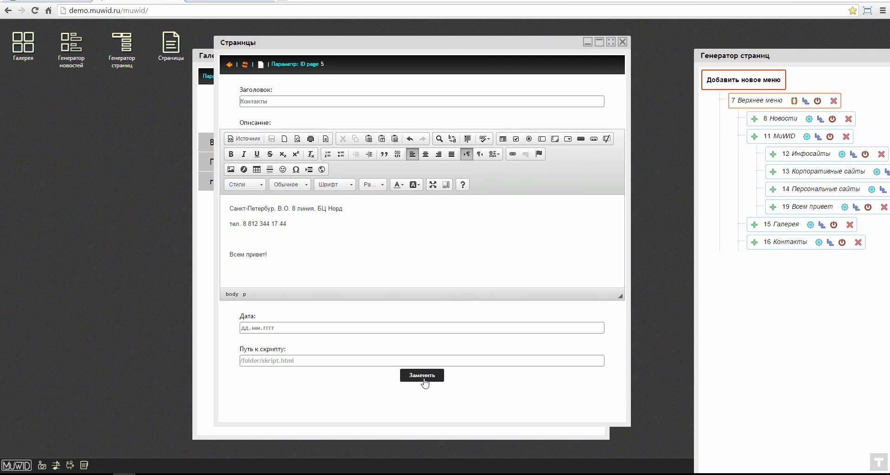
left_click(422, 375)
Reload the demo site's Контакты page and examine the line beneath the phone number.
left_click(218, 1)
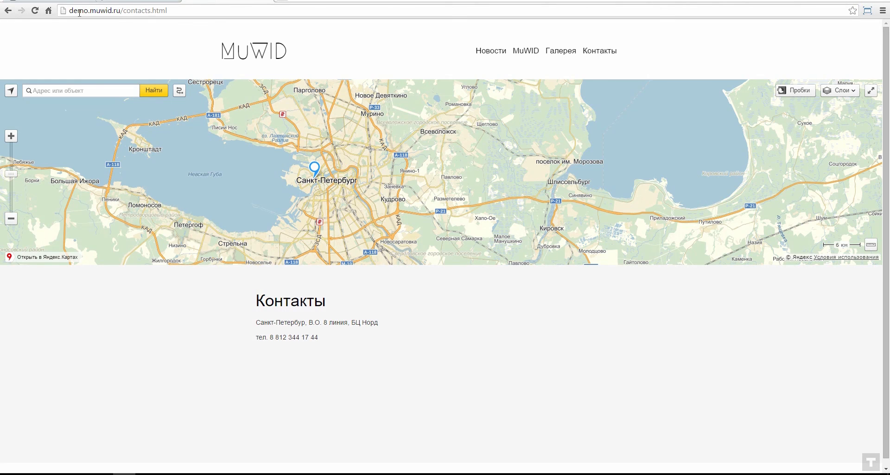
left_click(30, 10)
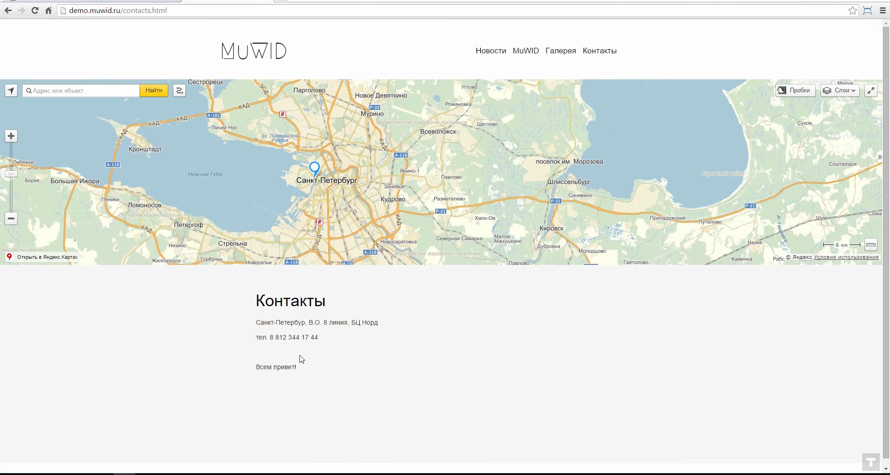
left_click_drag(303, 366, 234, 383)
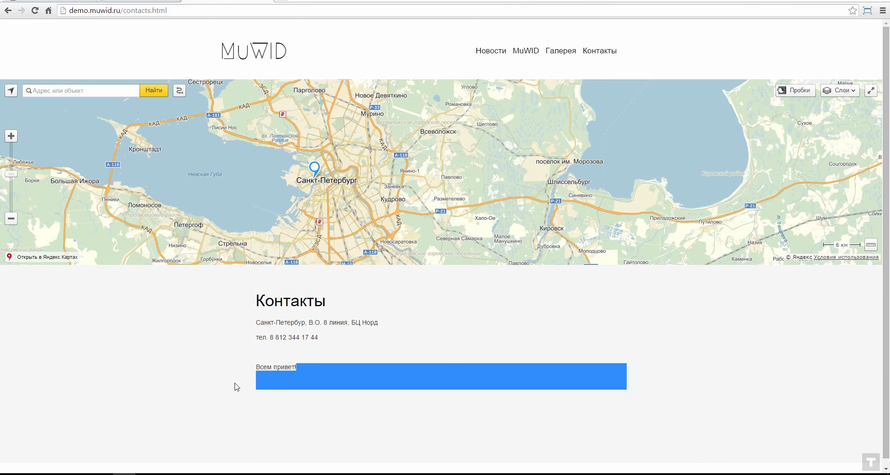
left_click(229, 404)
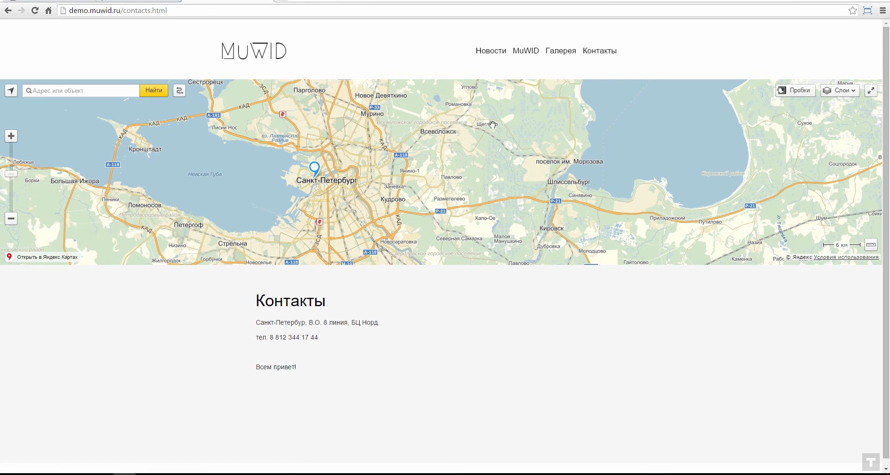
Browse the demo site's Инфосайты and Новости pages, then view the home page down to its end.
left_click(537, 73)
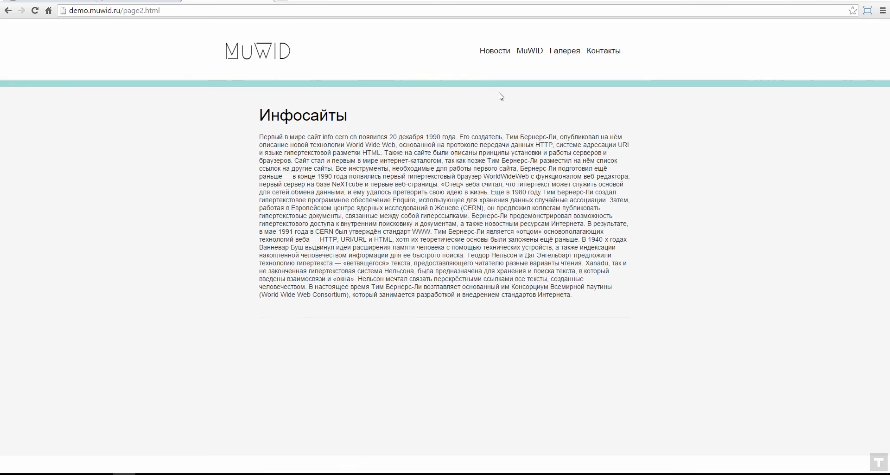
left_click(496, 52)
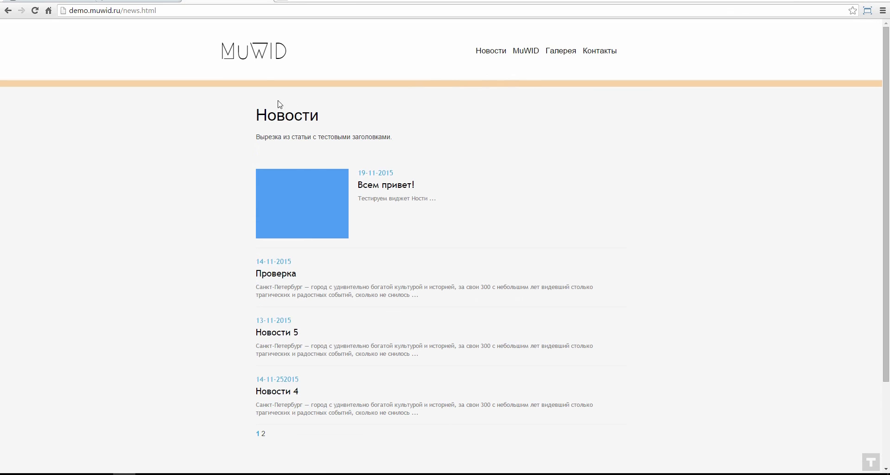
left_click(248, 54)
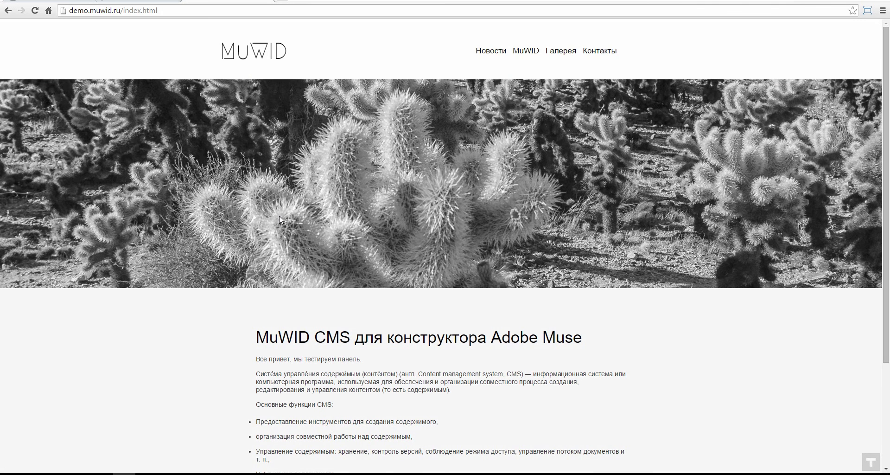
scroll(279, 215, "down", 3)
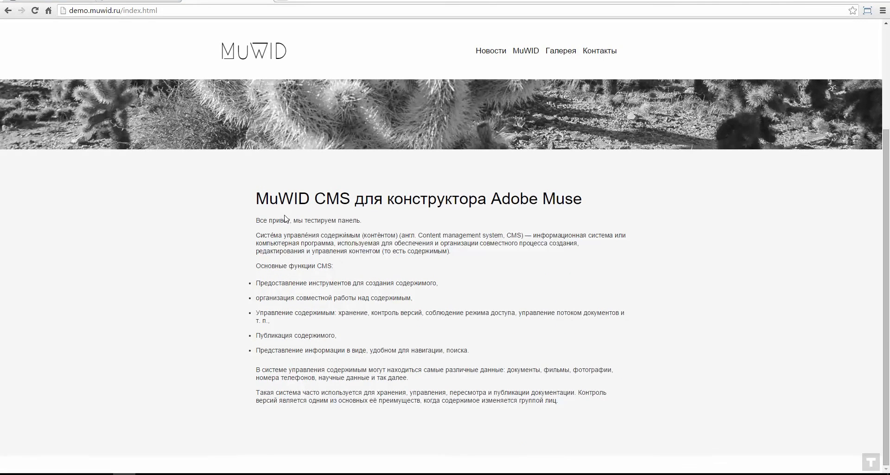